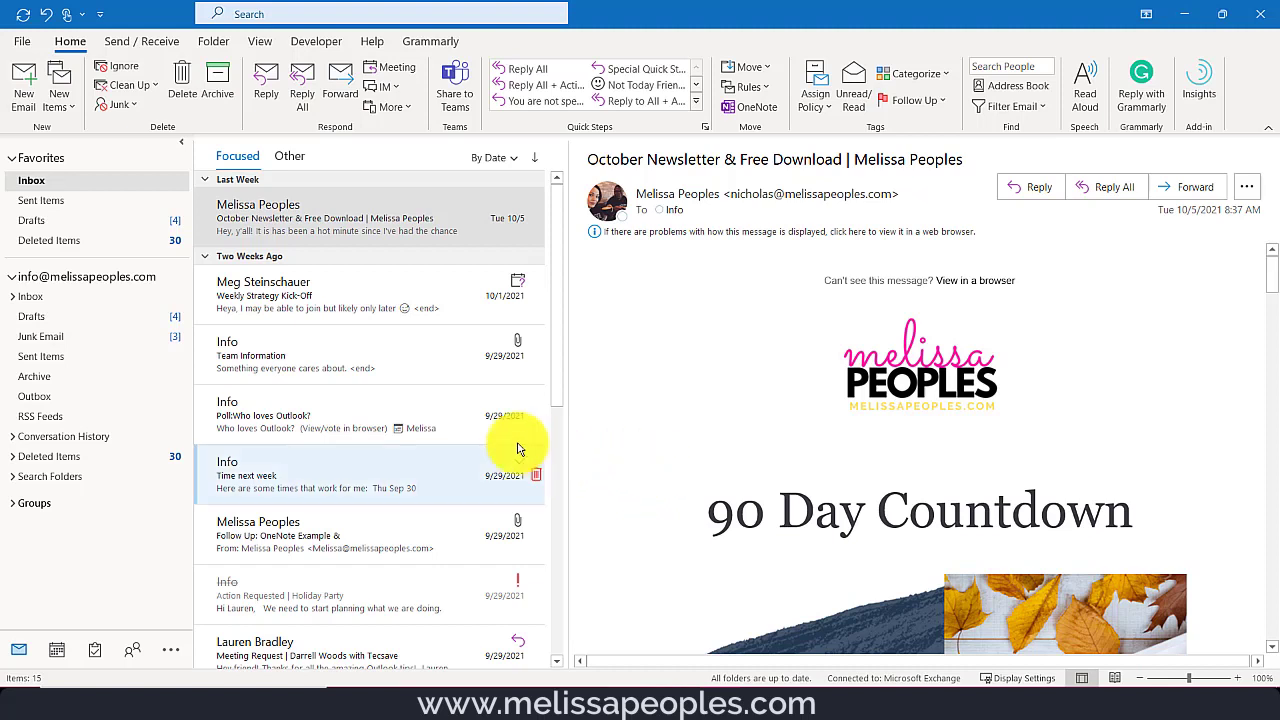
- Turn the October Newsletter email into a task and put 'Read' at the start of its subject
{"action": "left_click", "coordinate": [340, 218]}
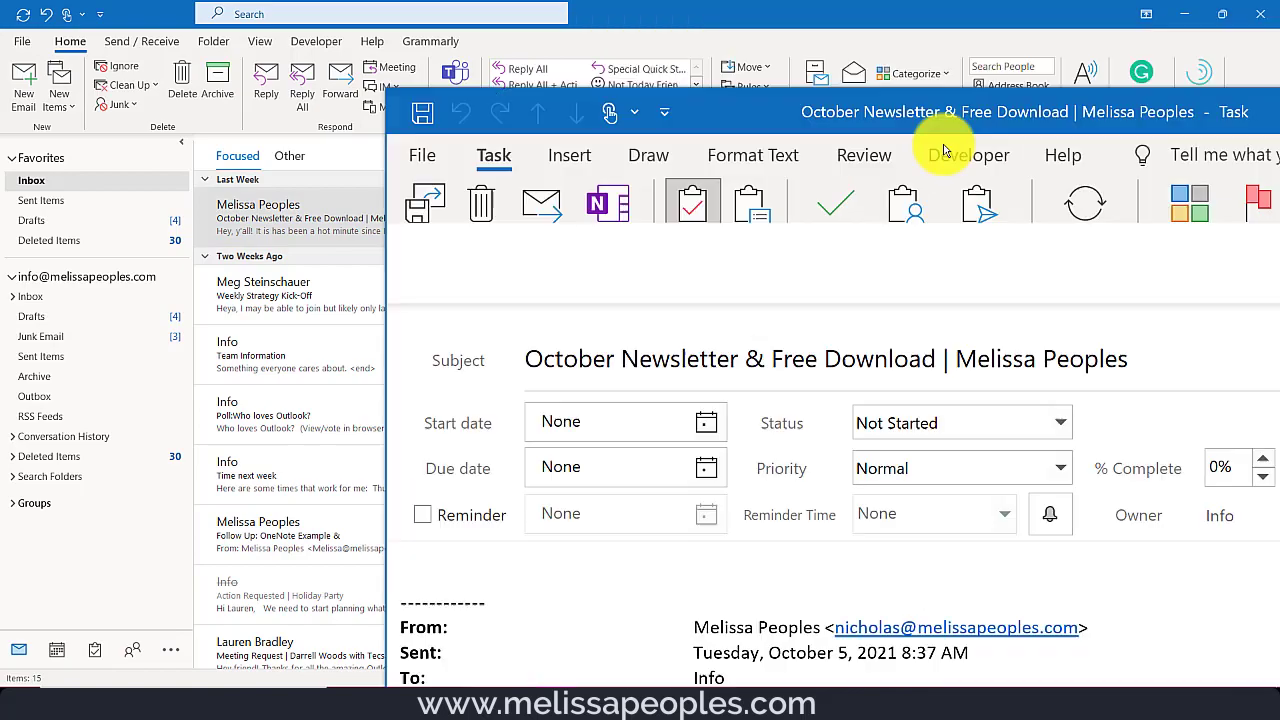
{"action": "left_click", "coordinate": [985, 71]}
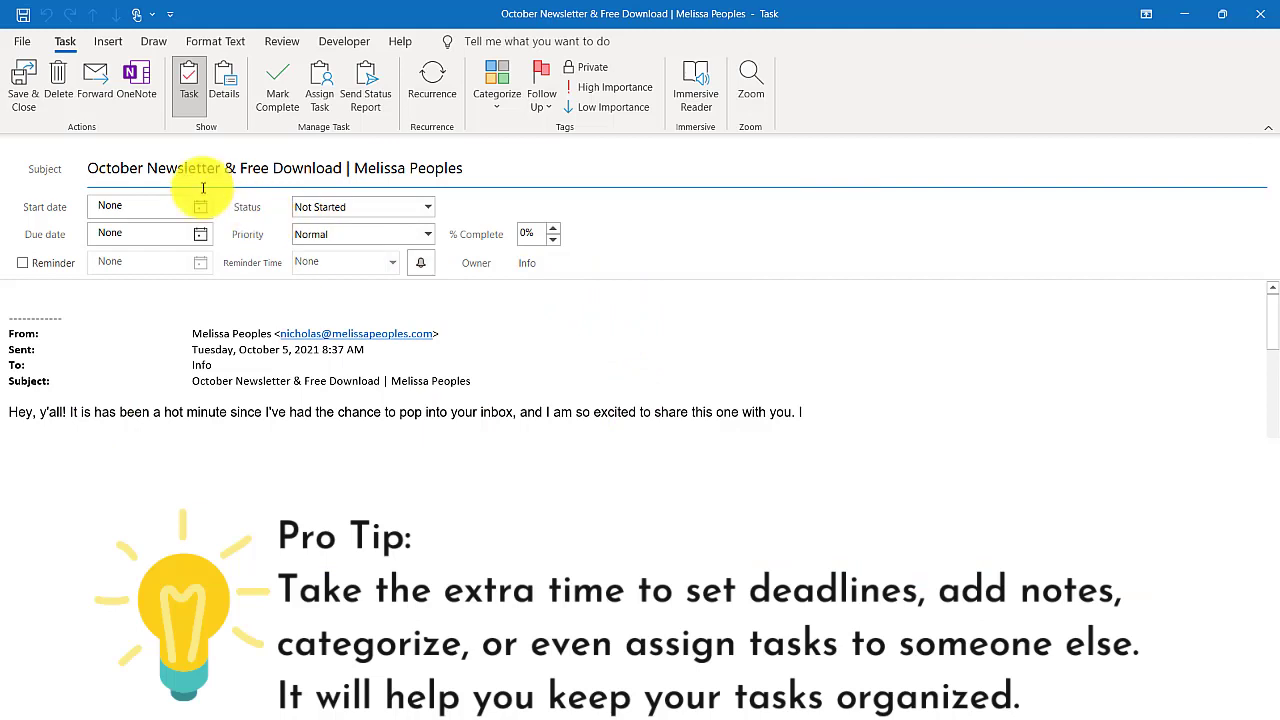
{"action": "type", "text": "Read"}
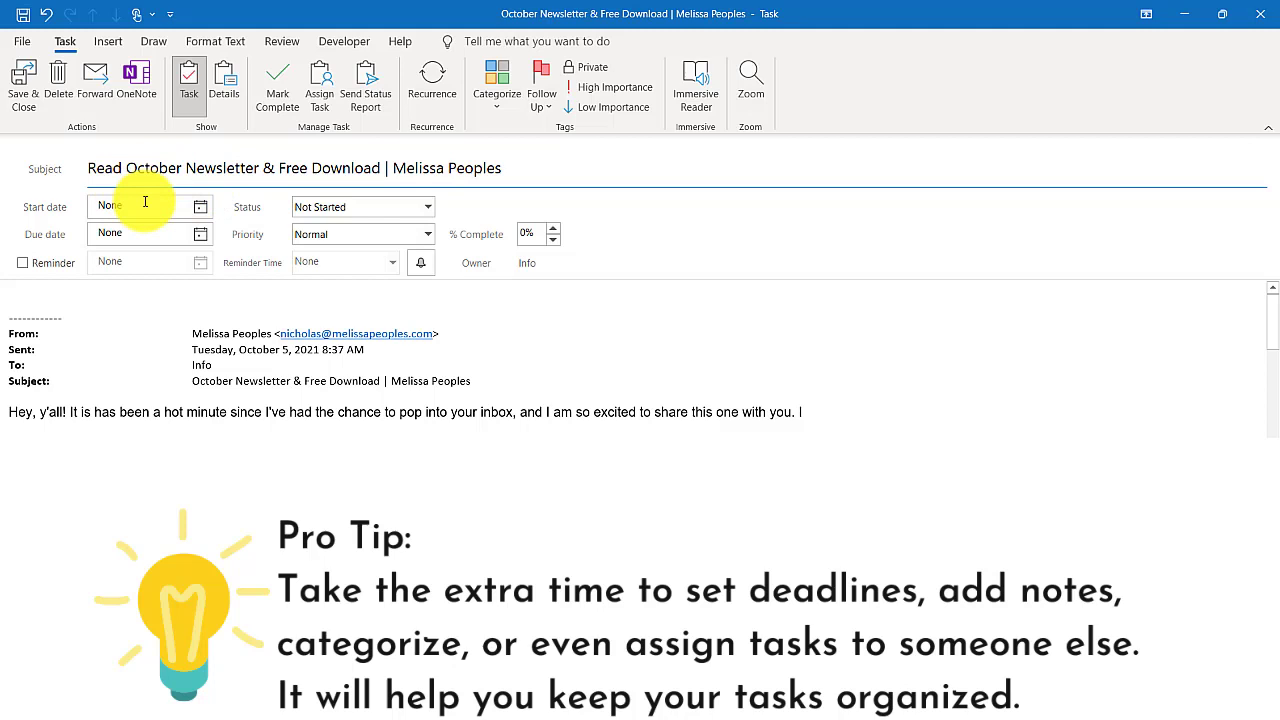
- Set the task's start date to October 15, due date to October 19, status Not Started and priority Low
{"action": "left_click", "coordinate": [201, 207]}
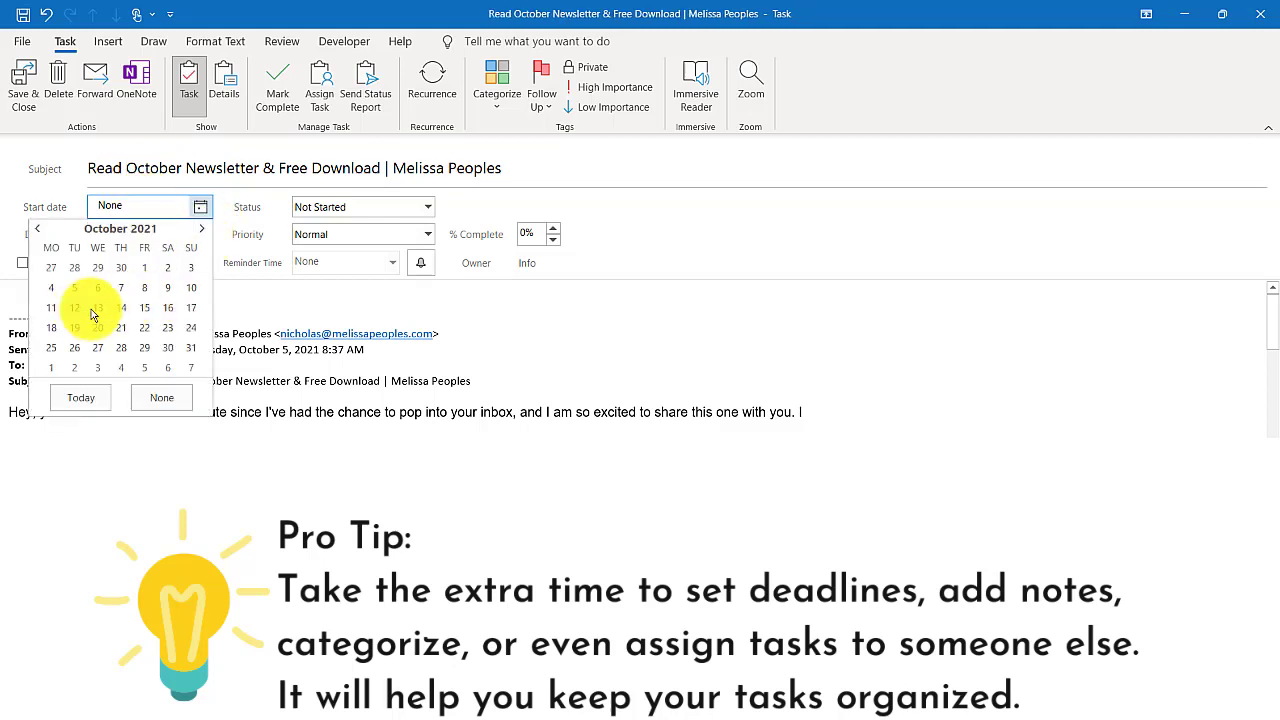
{"action": "left_click", "coordinate": [147, 308]}
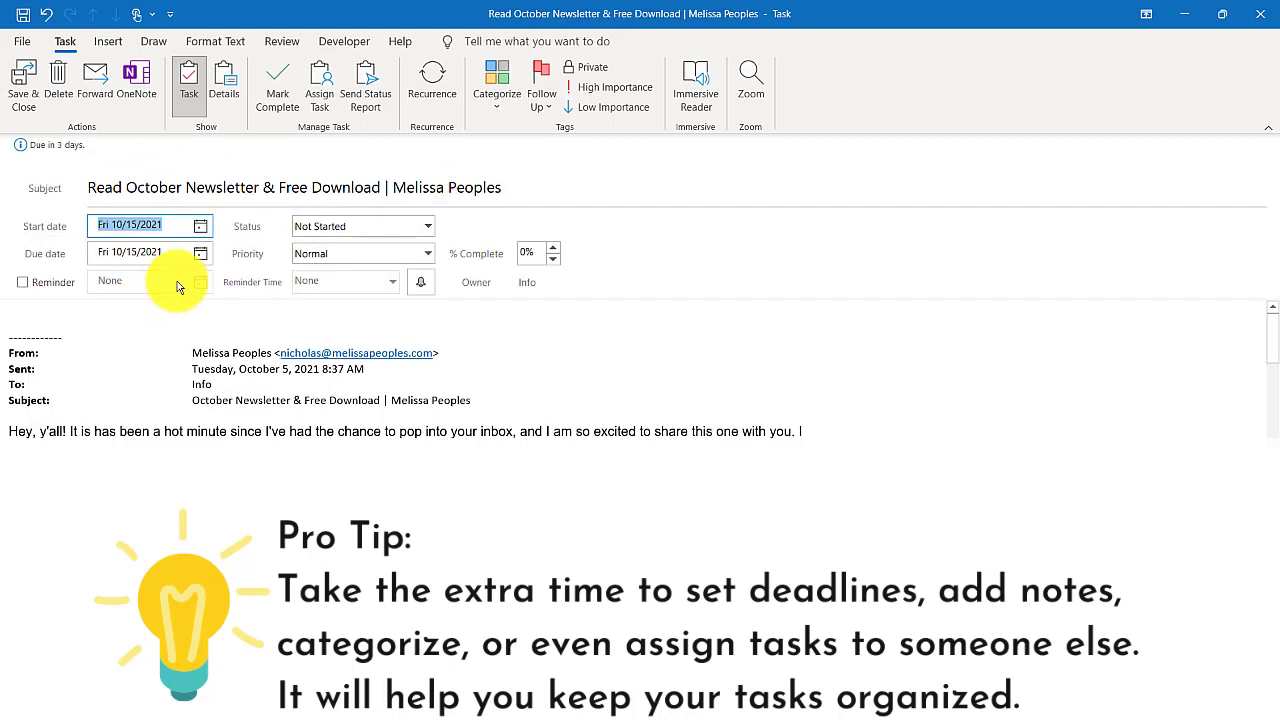
{"action": "left_click", "coordinate": [201, 256]}
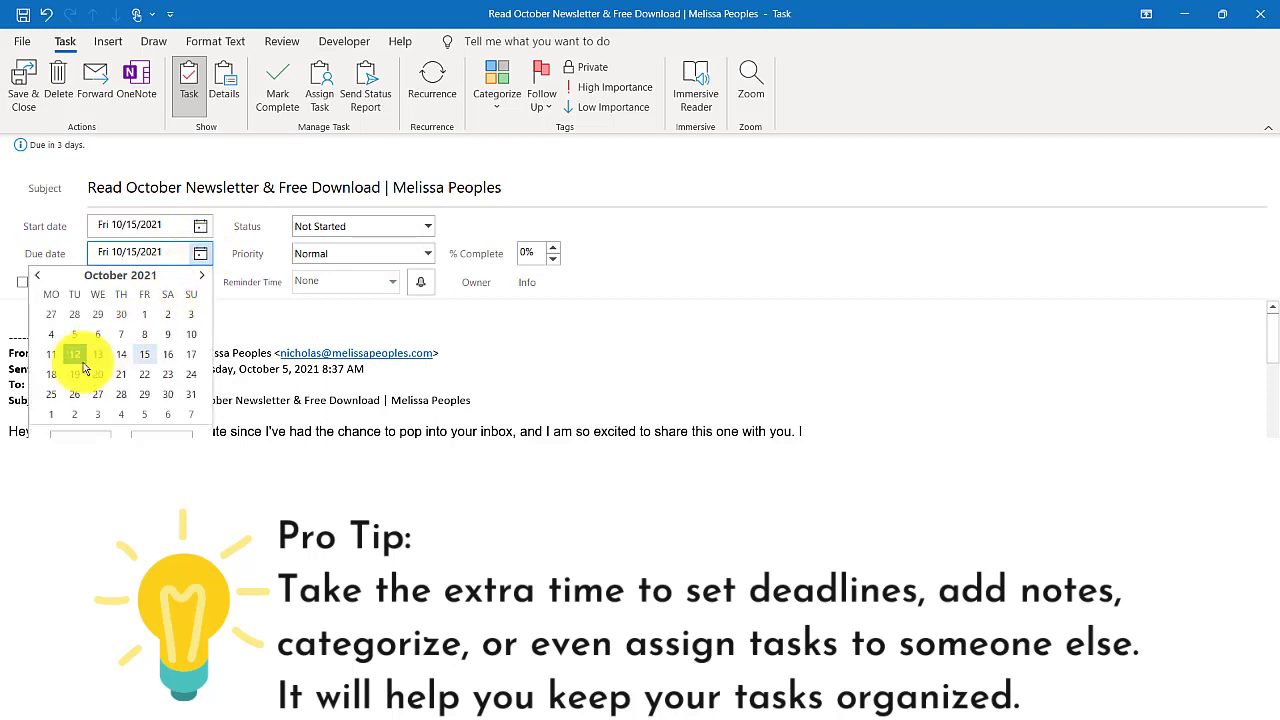
{"action": "left_click", "coordinate": [80, 365]}
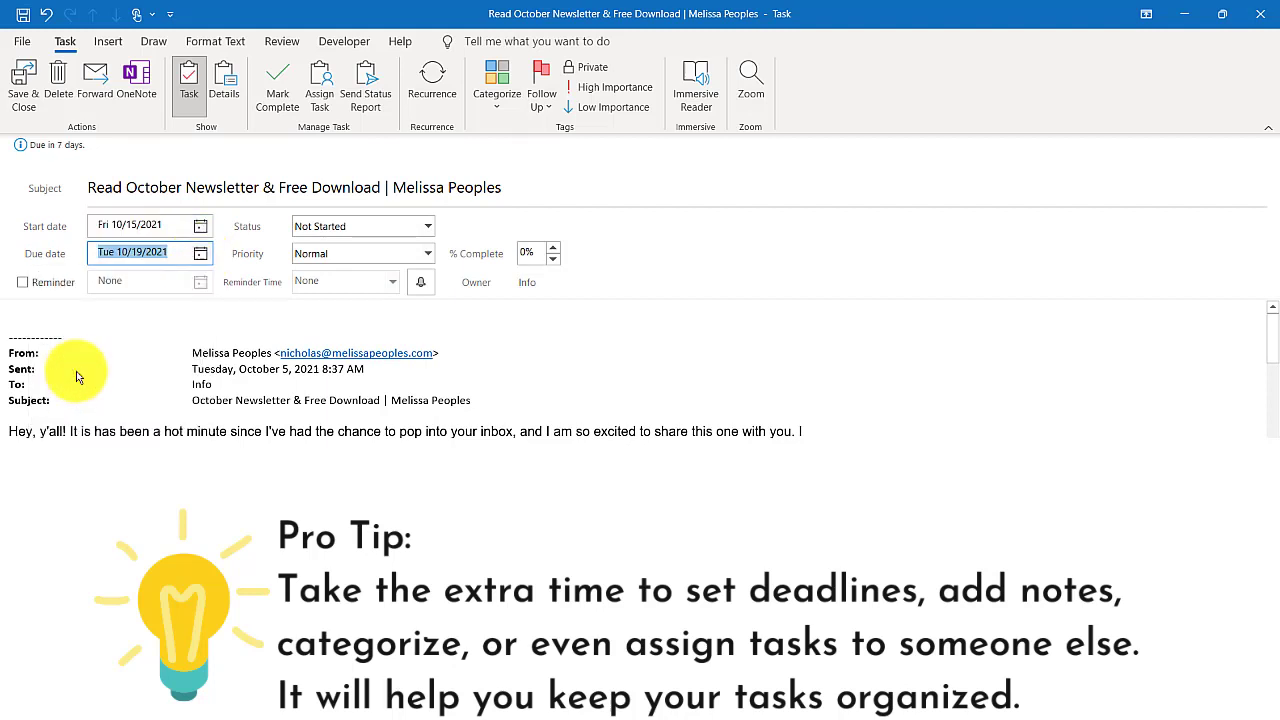
{"action": "left_click", "coordinate": [428, 226]}
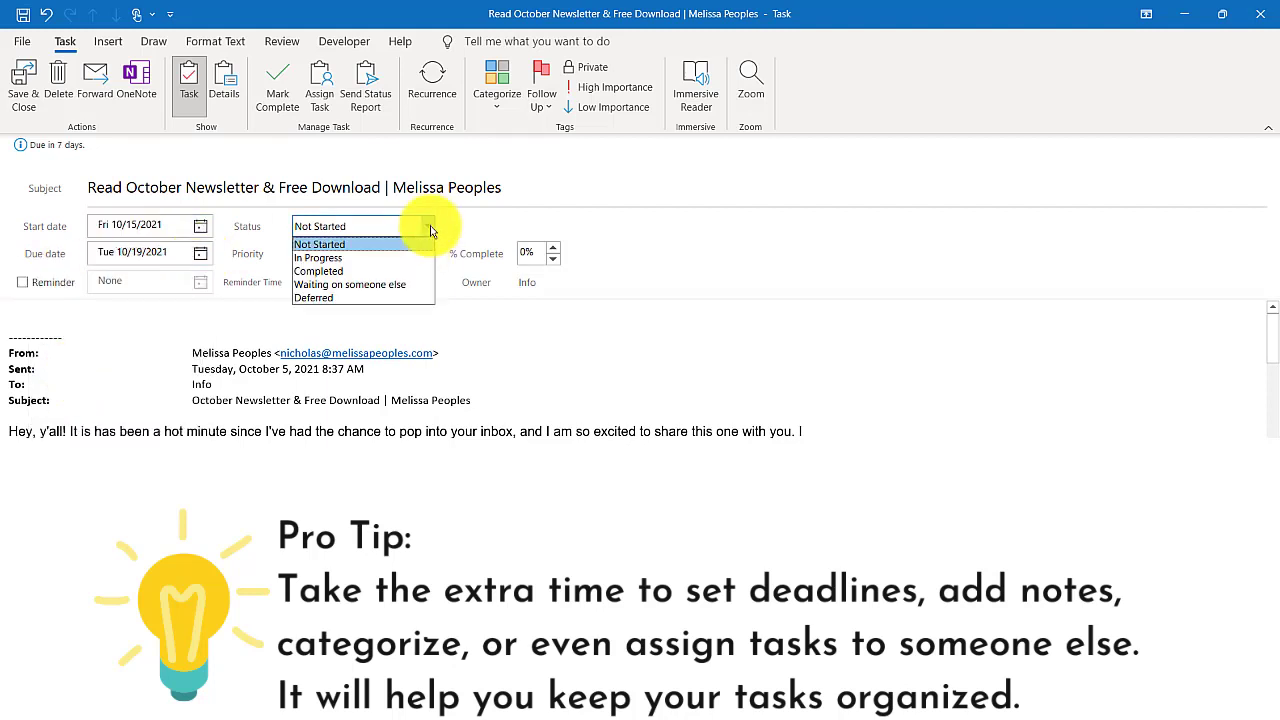
{"action": "left_click", "coordinate": [370, 245]}
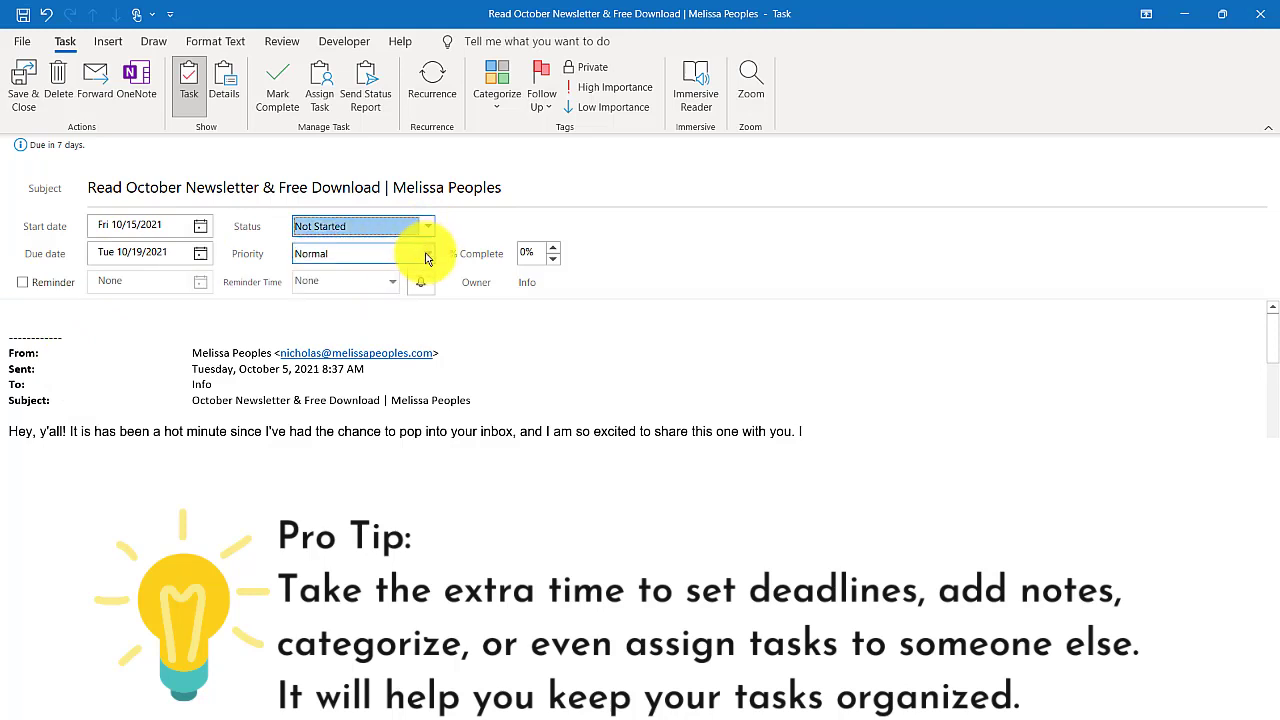
{"action": "left_click", "coordinate": [425, 256]}
{"action": "left_click", "coordinate": [362, 269]}
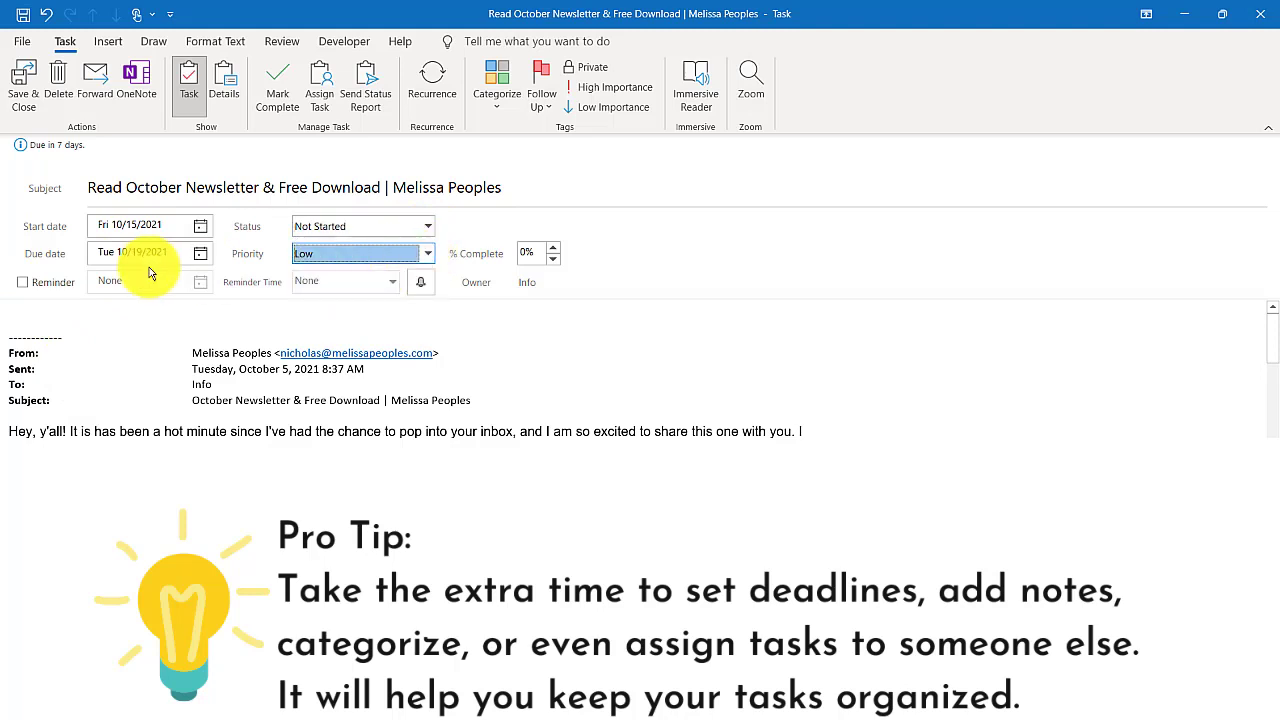
- Add a reminder for October 17 at 10:00 AM and save the task
{"action": "left_click", "coordinate": [22, 283]}
{"action": "left_click", "coordinate": [200, 284]}
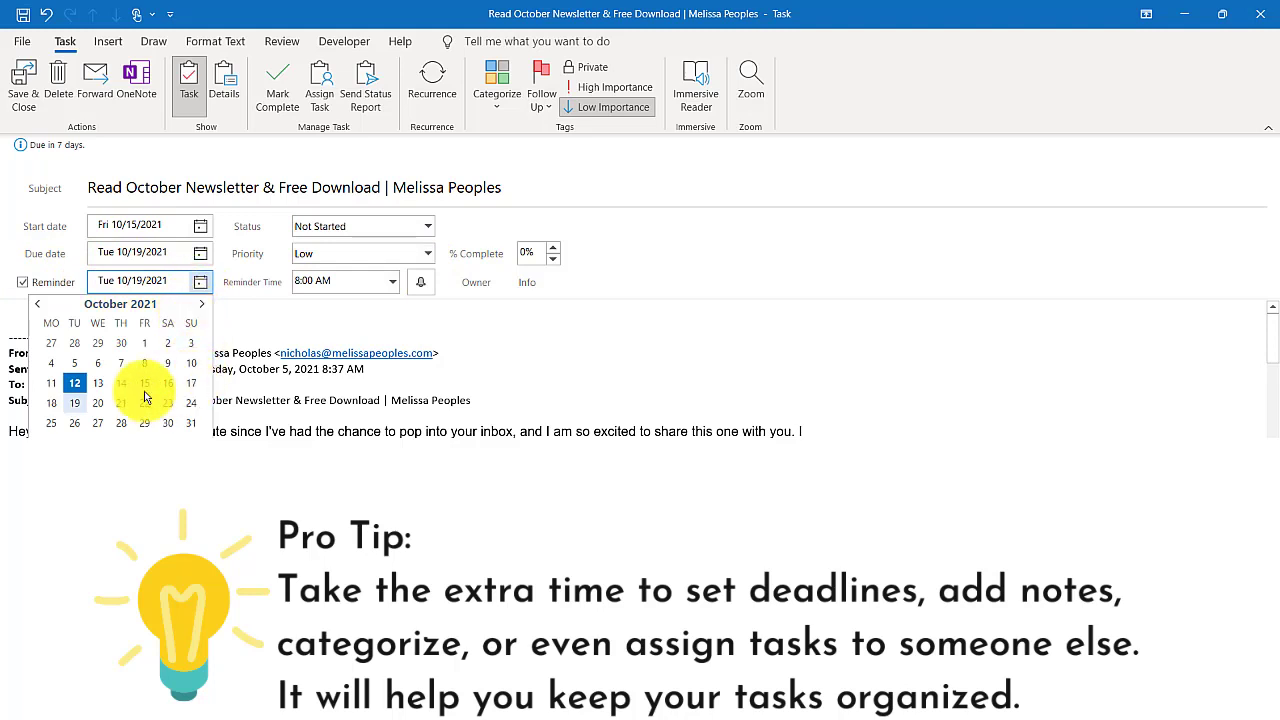
{"action": "left_click", "coordinate": [190, 384]}
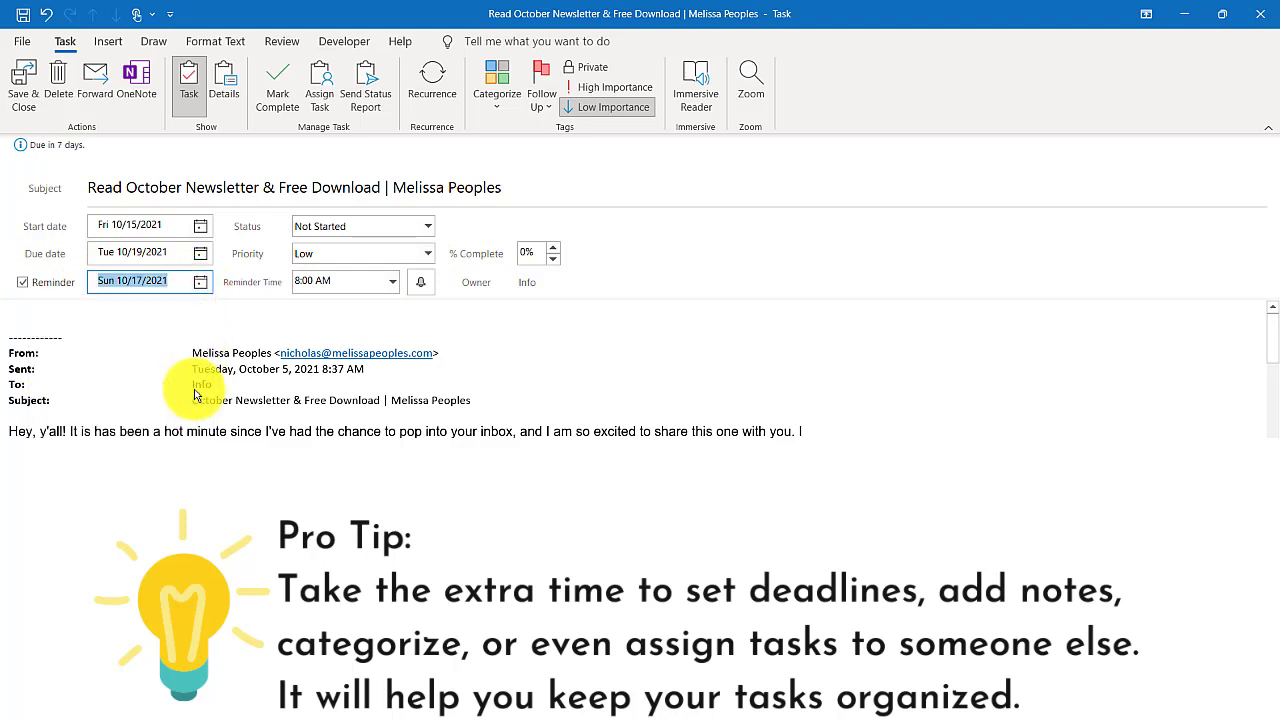
{"action": "left_click", "coordinate": [392, 283]}
{"action": "left_click", "coordinate": [326, 361]}
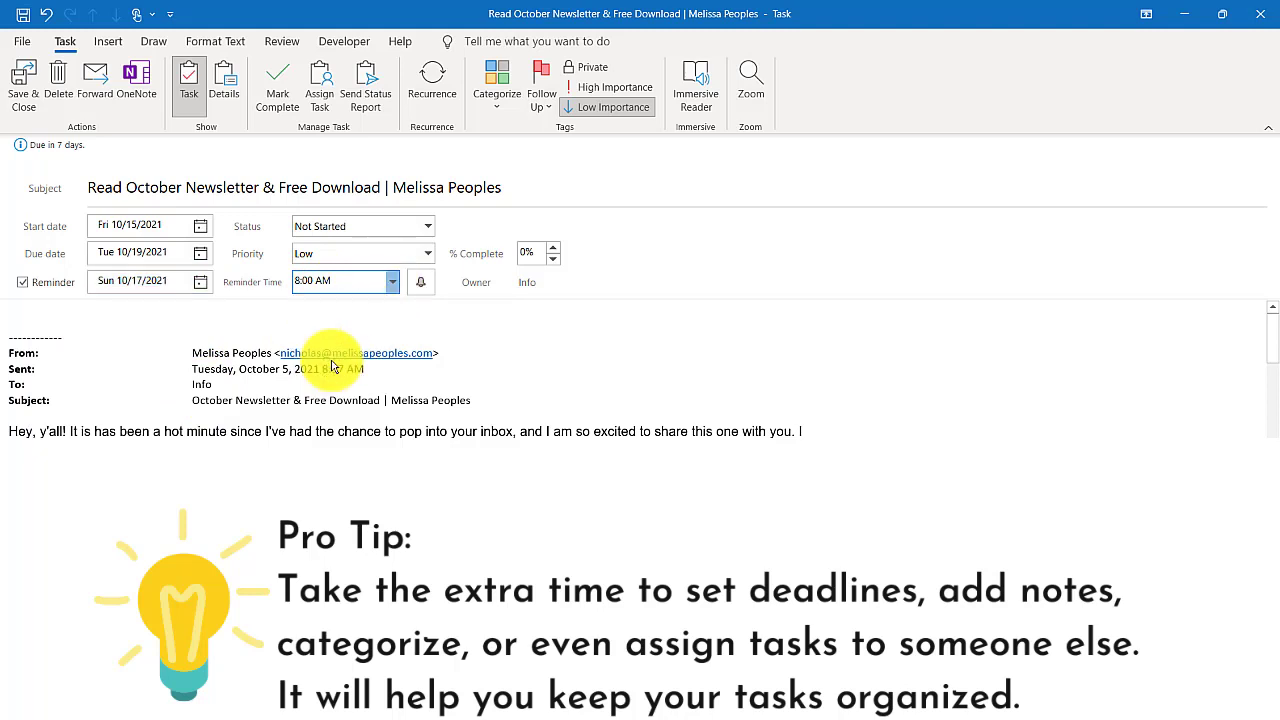
{"action": "left_click", "coordinate": [21, 98]}
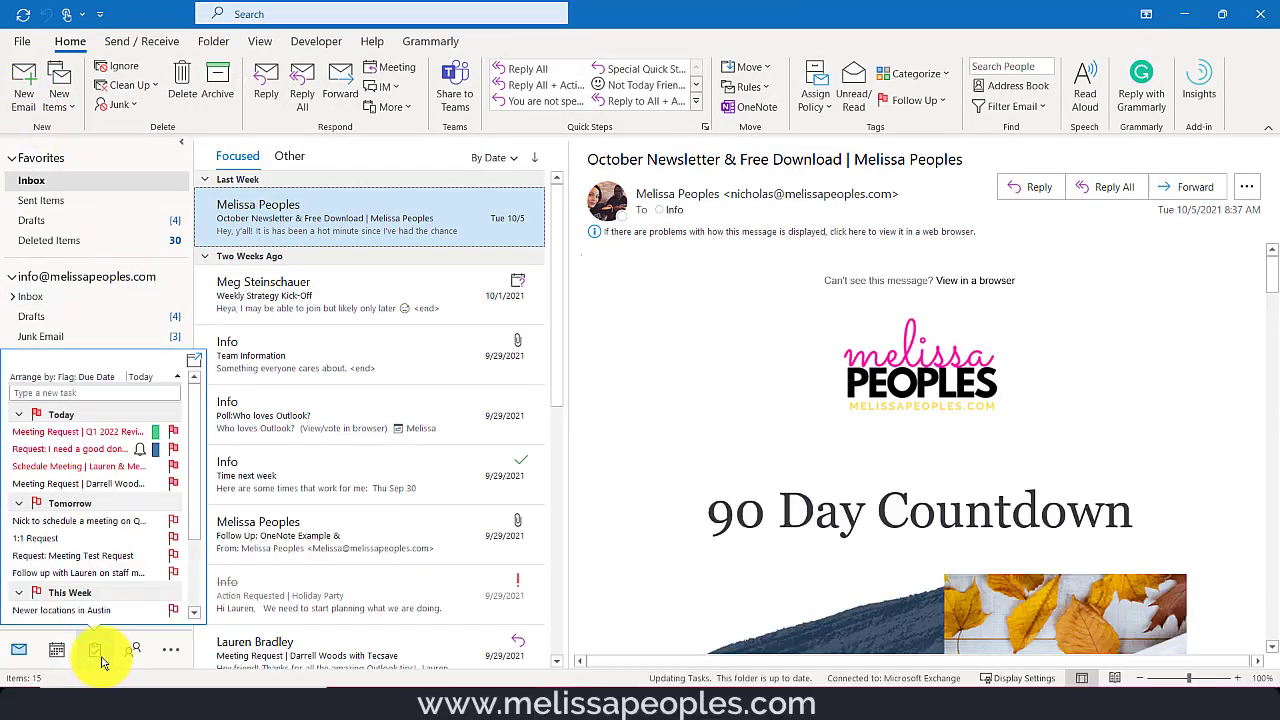
{"action": "left_click", "coordinate": [96, 652]}
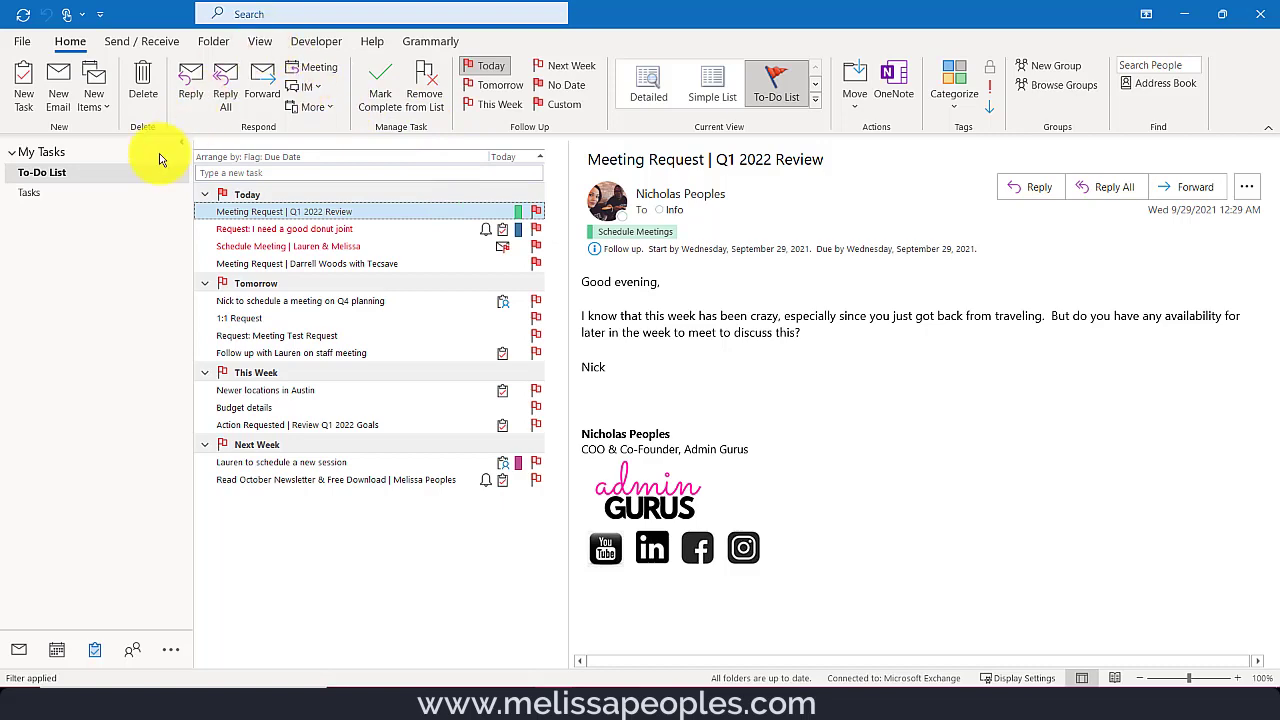
{"action": "left_click", "coordinate": [19, 652]}
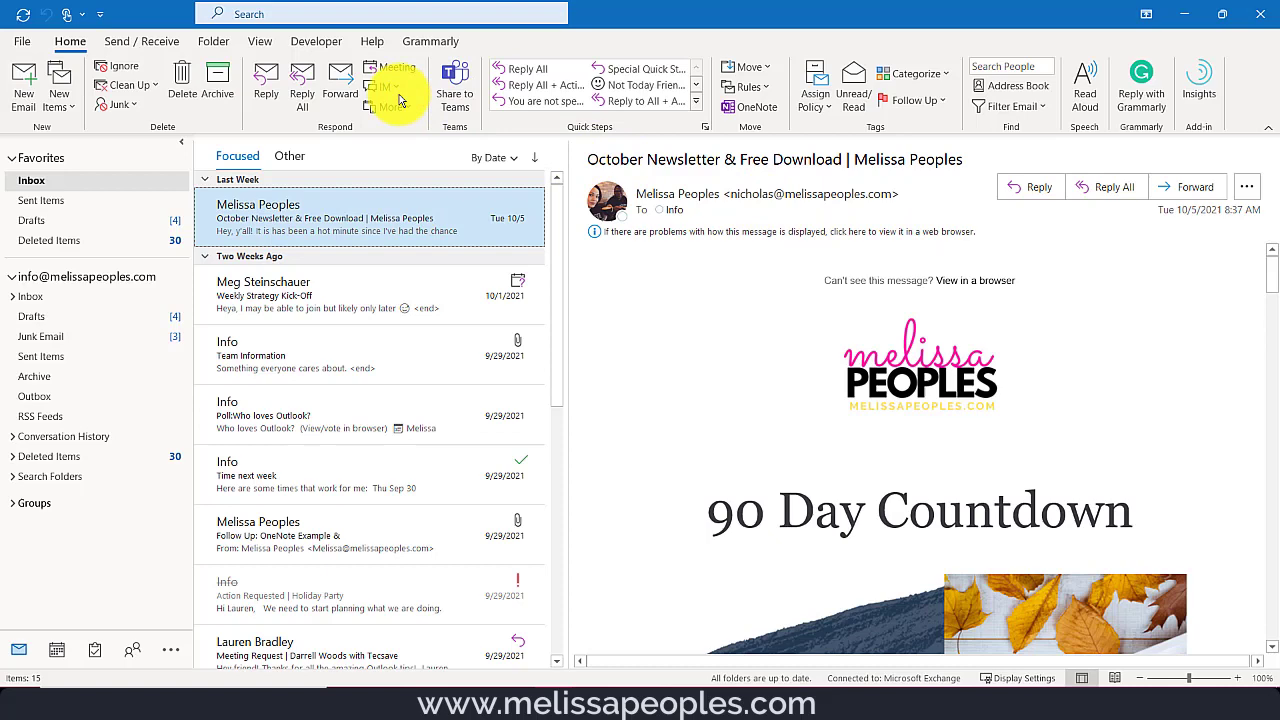
- Set the To-Do Bar to show Tasks beside the inbox and reading pane
{"action": "left_click", "coordinate": [262, 42]}
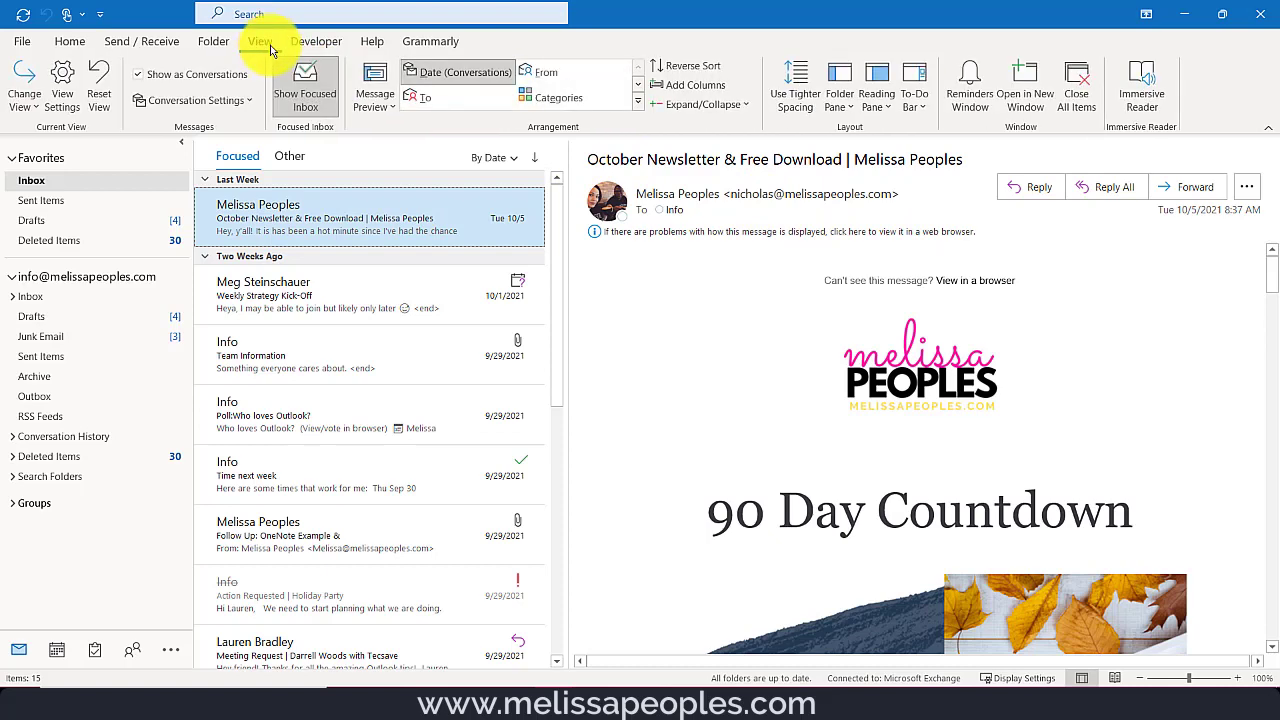
{"action": "left_click", "coordinate": [924, 113]}
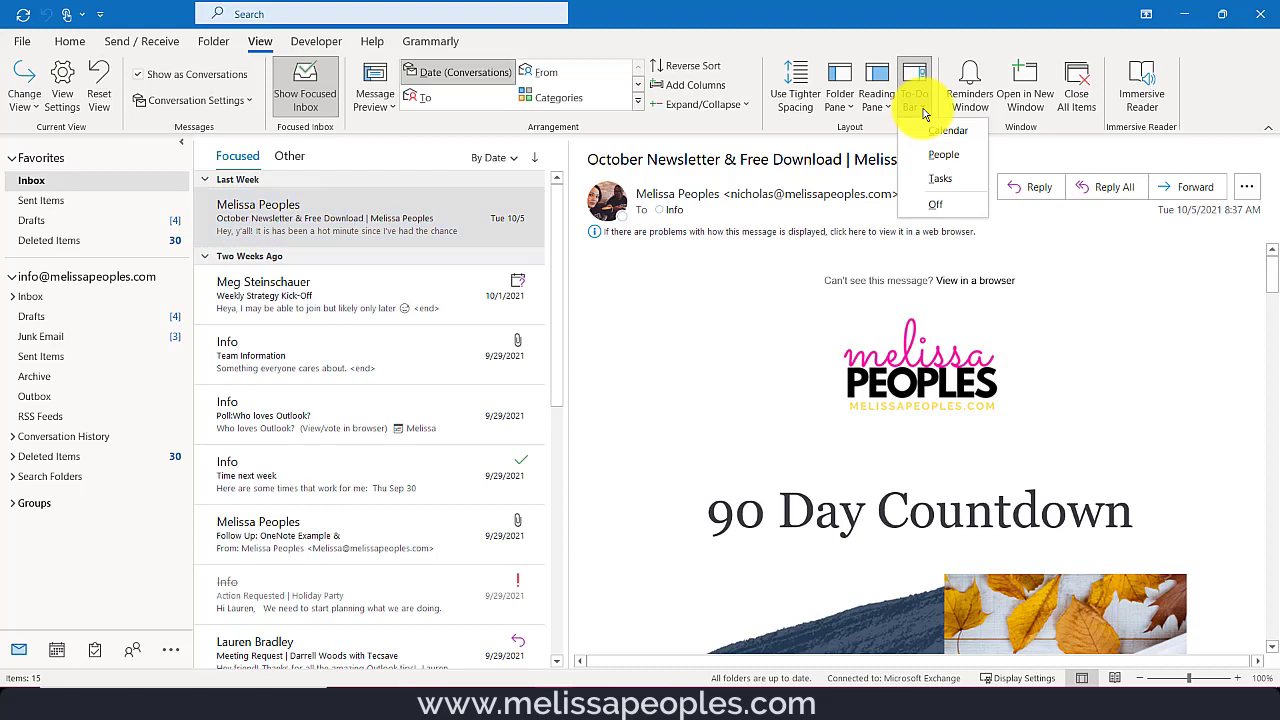
{"action": "left_click", "coordinate": [940, 180]}
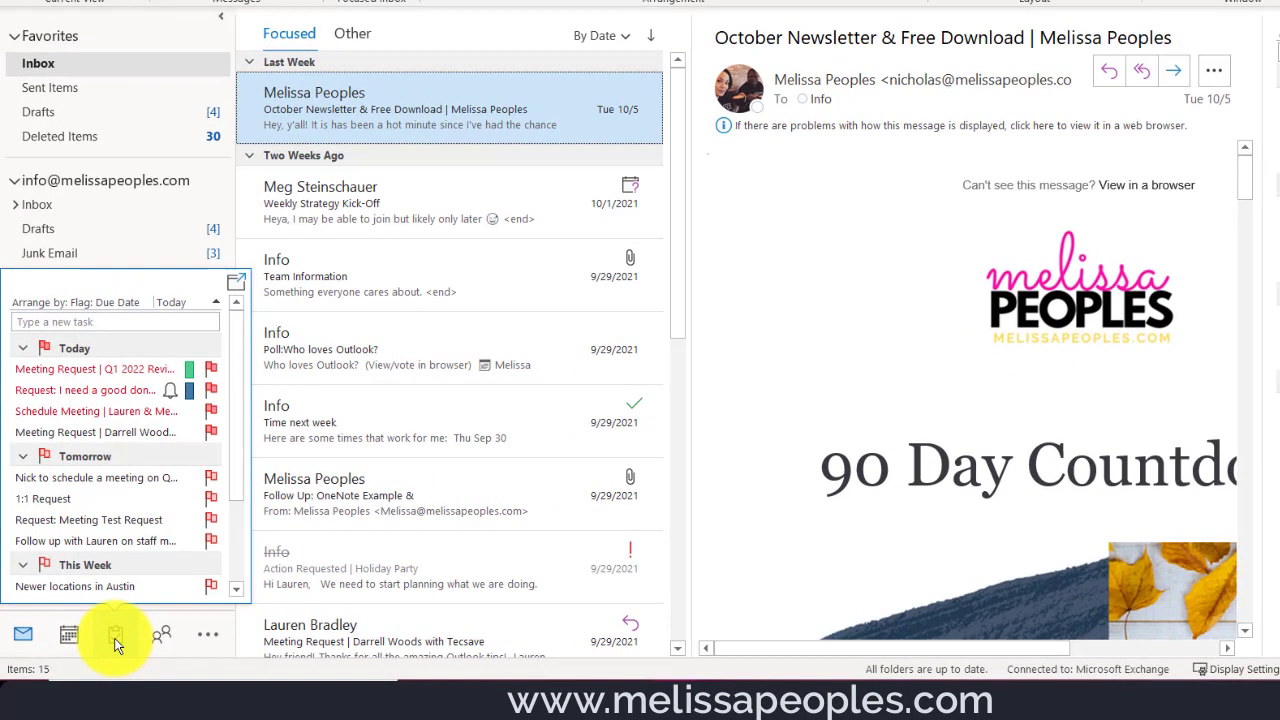
- Open the task list in a separate window, enlarge and close it, then view the Team Information email
{"action": "right_click", "coordinate": [151, 607]}
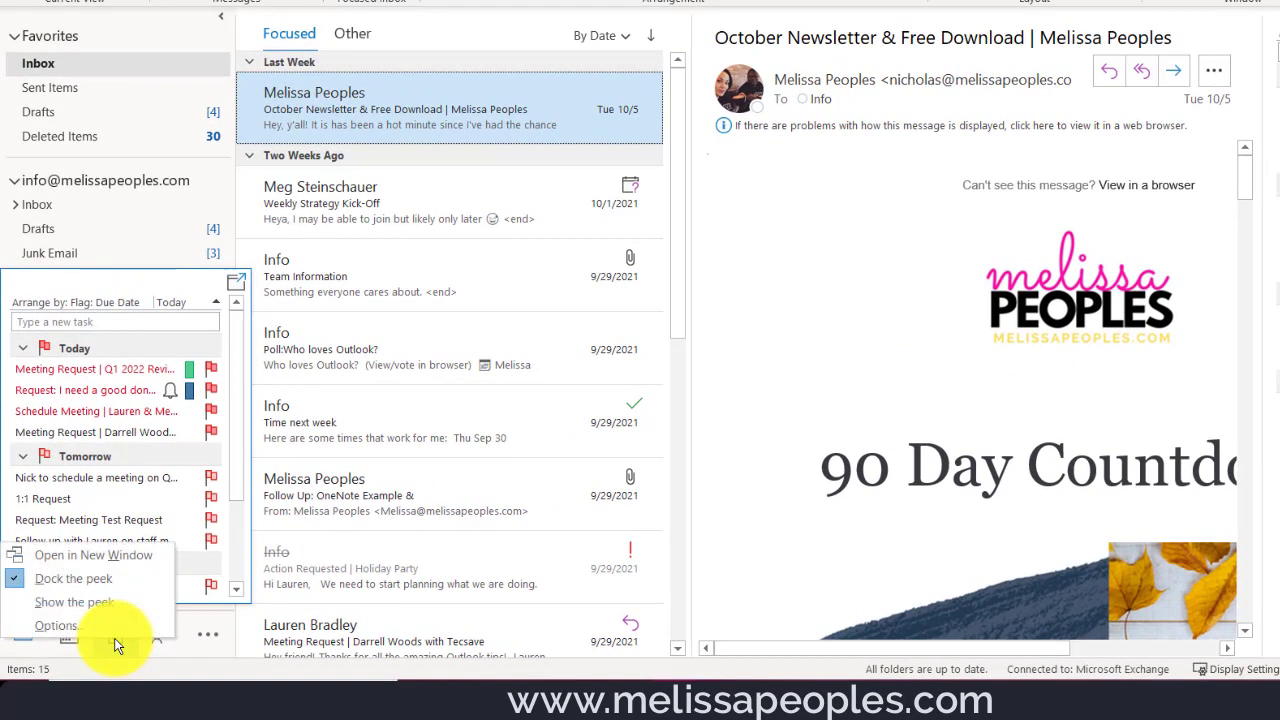
{"action": "left_click", "coordinate": [125, 554]}
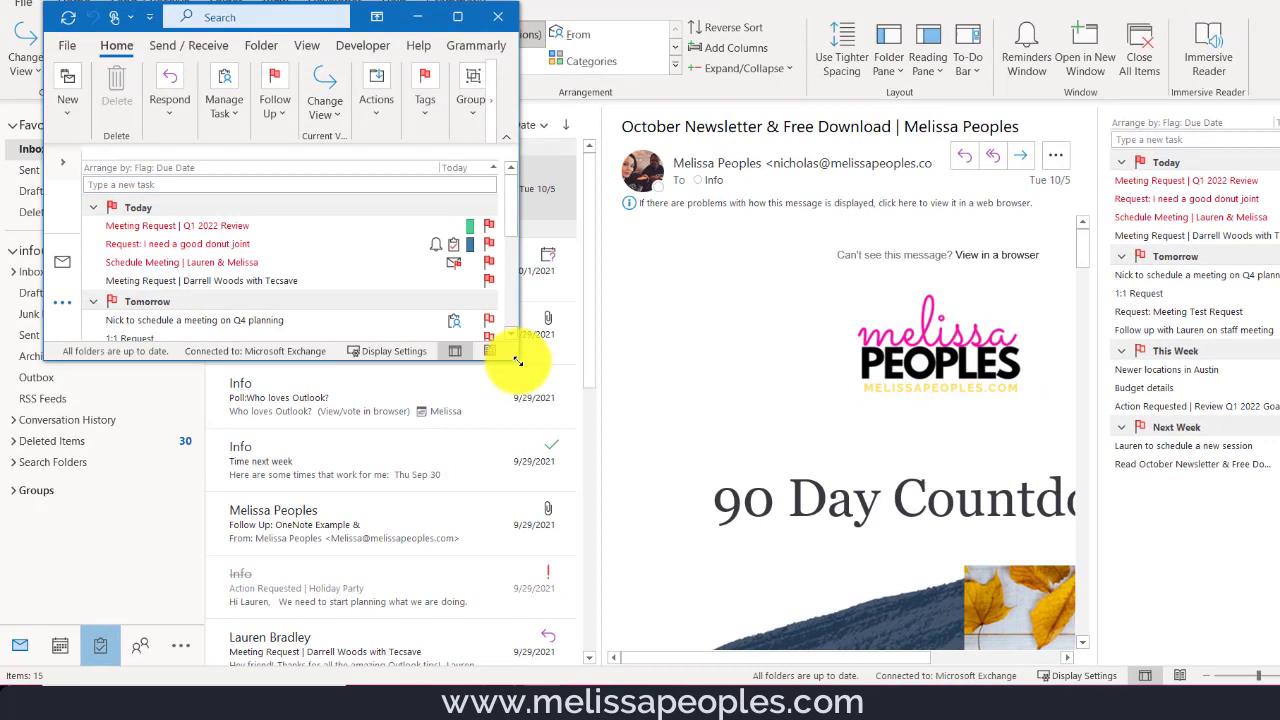
{"action": "left_click_drag", "start_coordinate": [517, 360], "coordinate": [754, 559]}
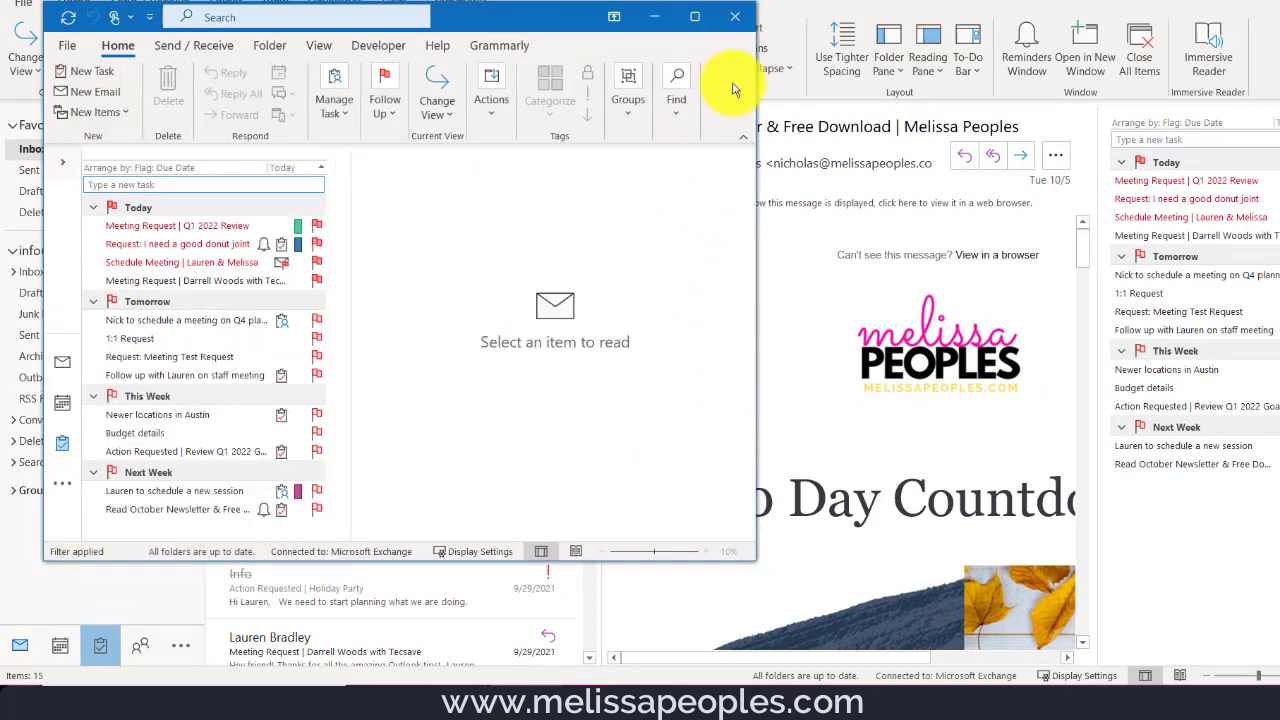
{"action": "left_click", "coordinate": [735, 16]}
{"action": "left_click", "coordinate": [443, 345]}
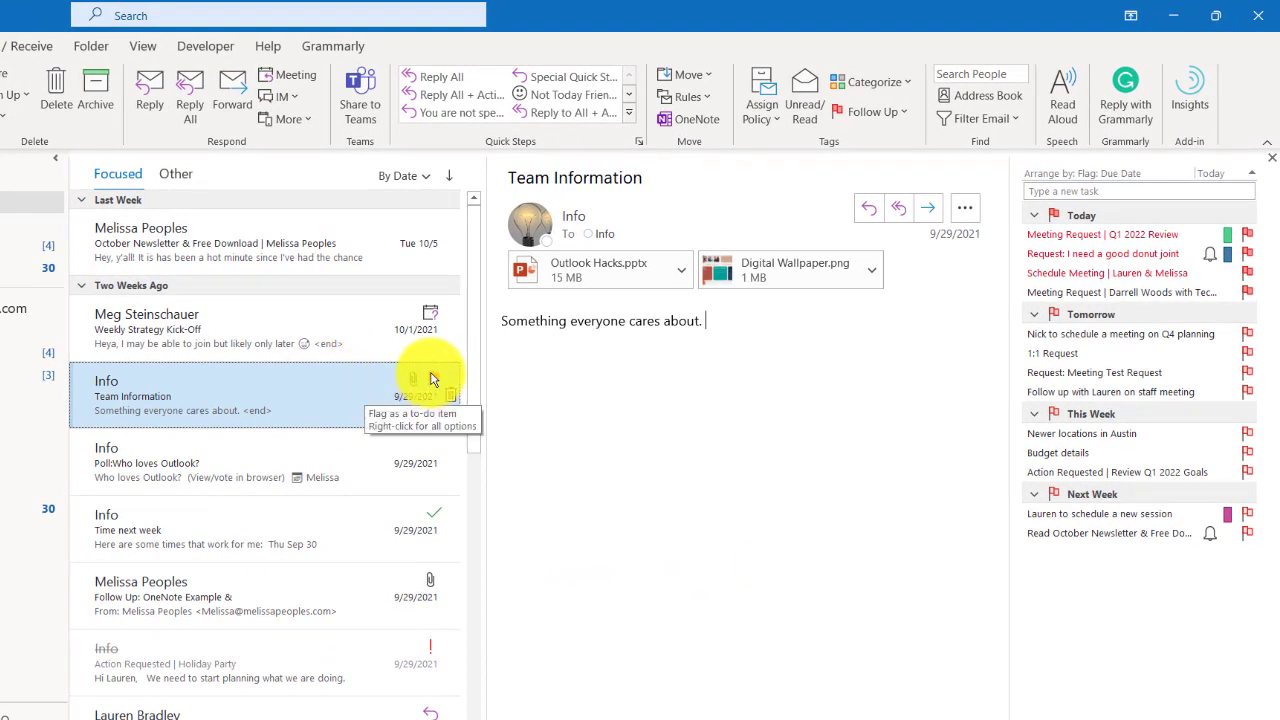
- Flag Team Information for Next Week follow-up and check its entry in the To-Do bar task list
{"action": "right_click", "coordinate": [431, 379]}
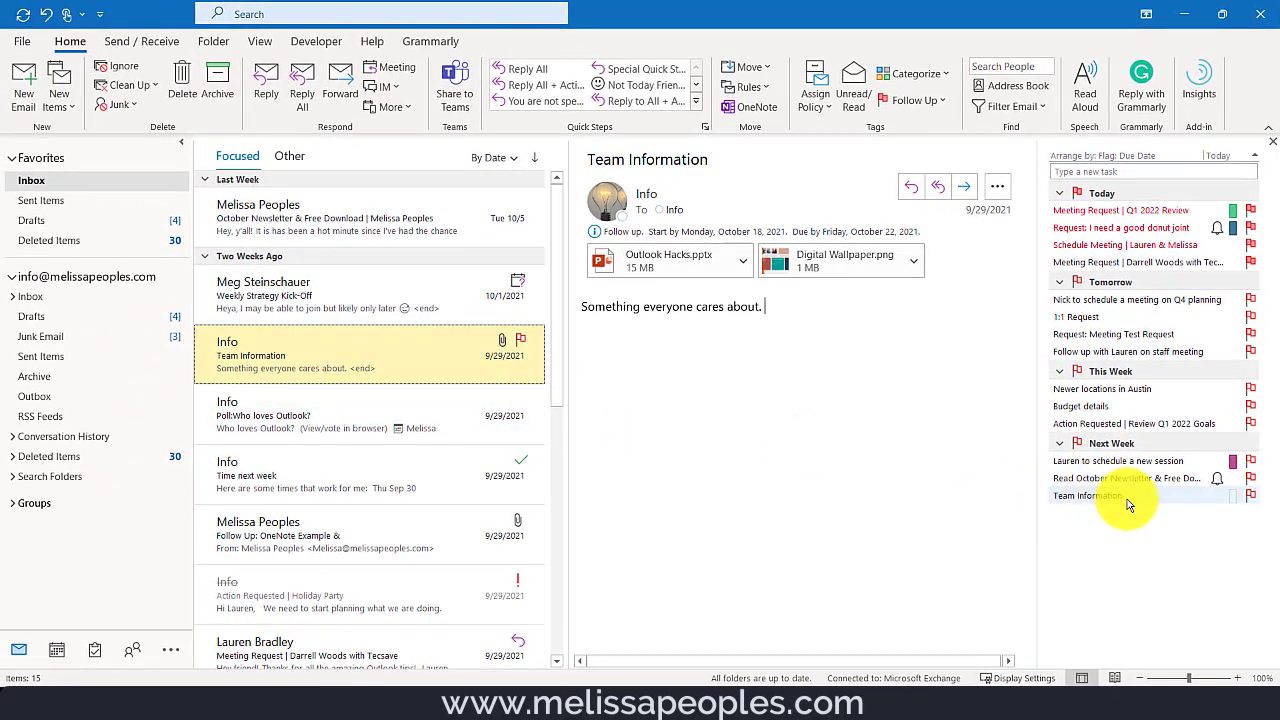
{"action": "mouse_move", "coordinate": [1137, 505]}
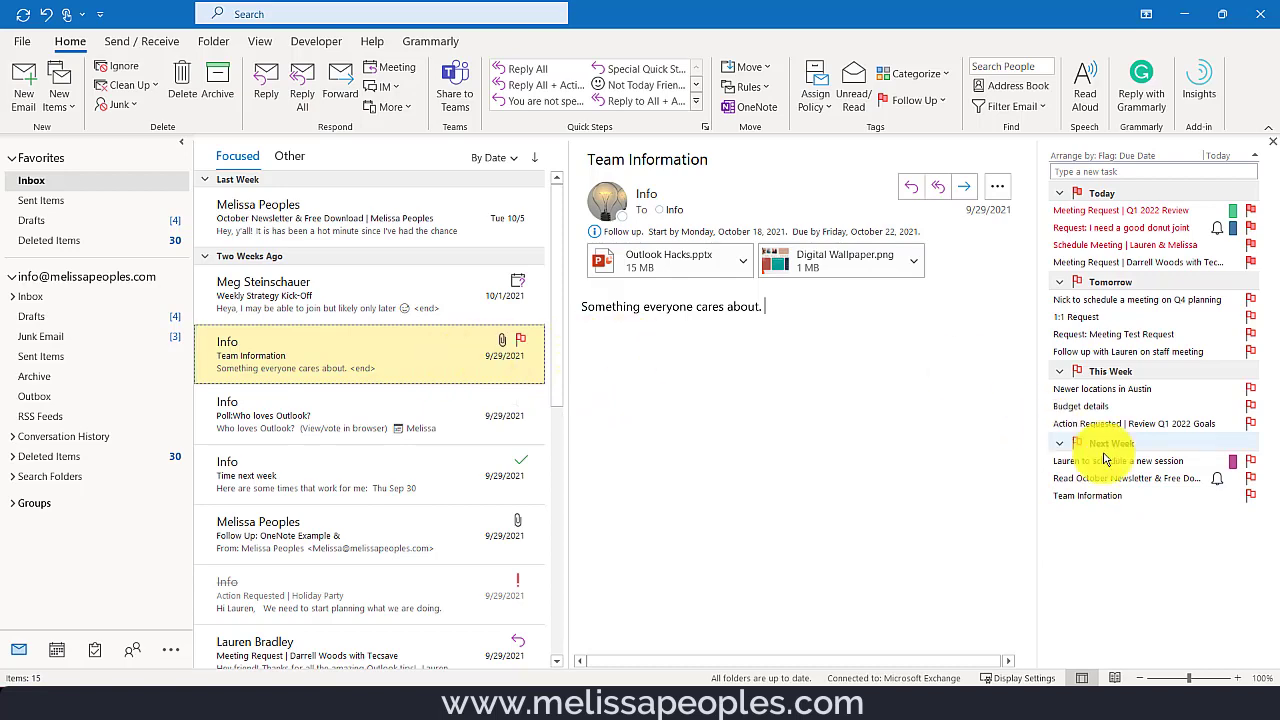
{"action": "double_click", "coordinate": [1137, 497]}
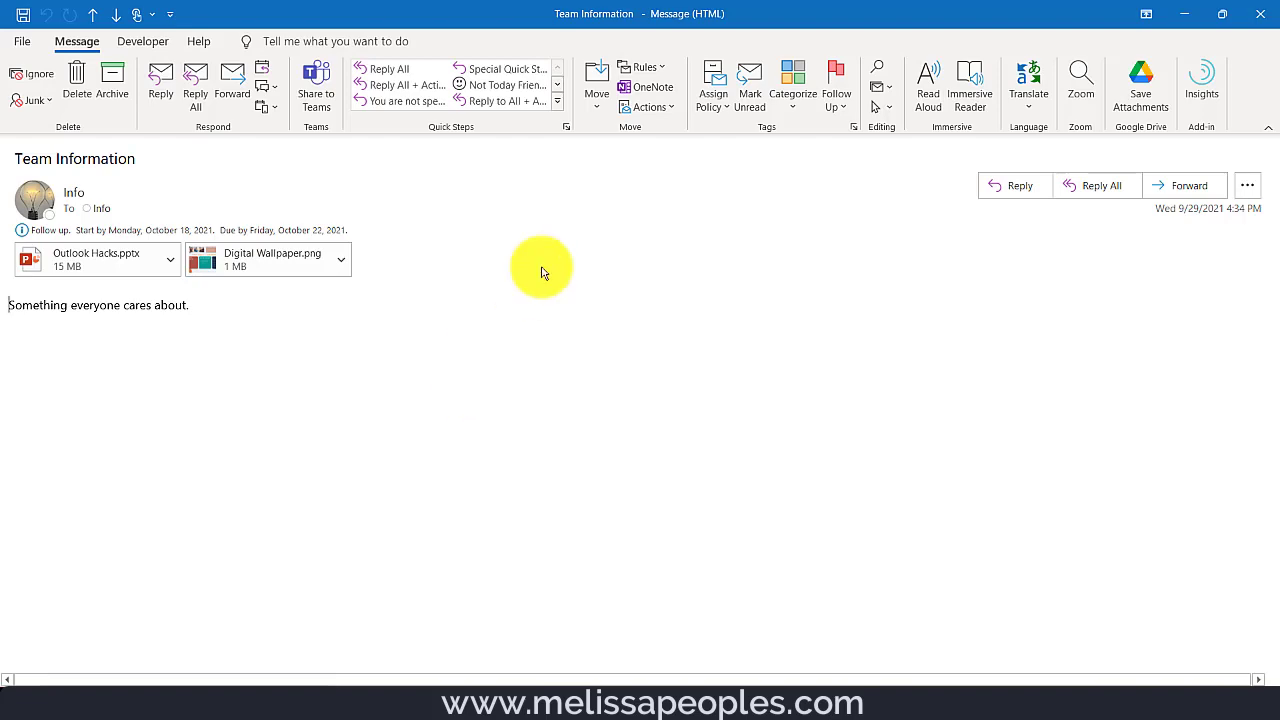
{"action": "key", "text": "Escape"}
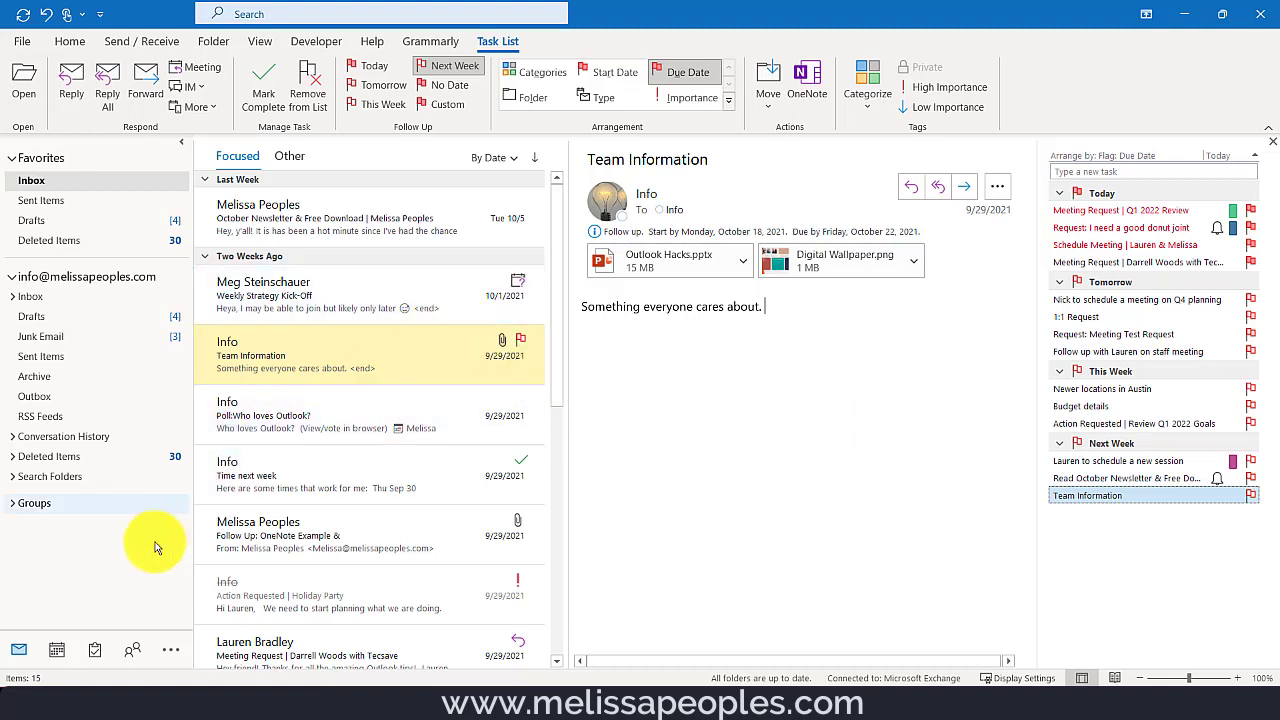
{"action": "mouse_move", "coordinate": [100, 658]}
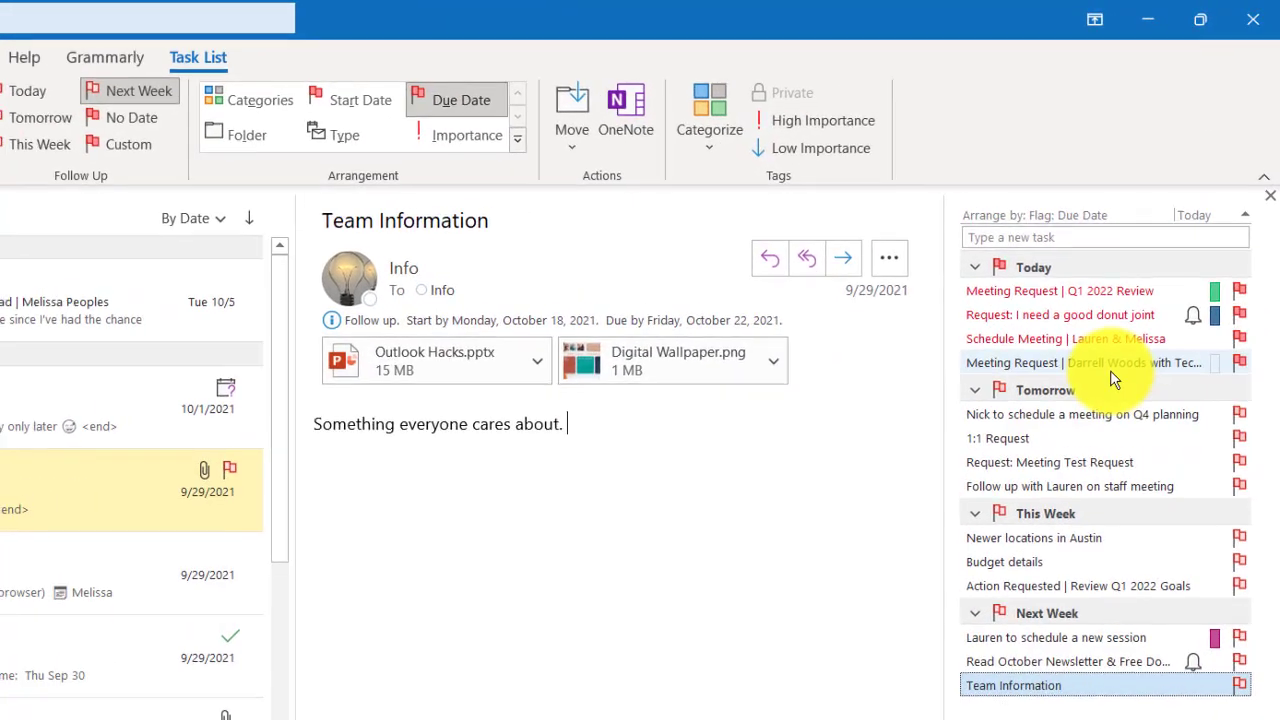
- Add a task named 'New Task for today' under Today in the To-Do bar
{"action": "left_click", "coordinate": [1062, 237]}
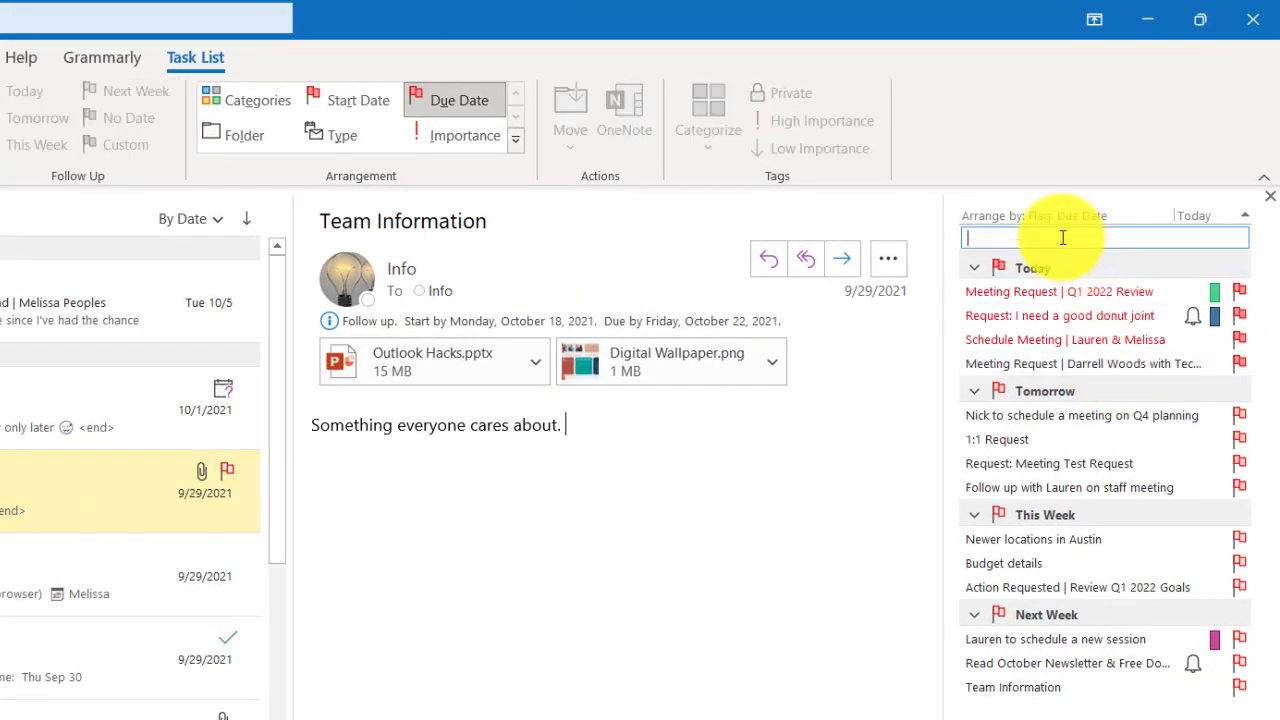
{"action": "type", "text": "New Task for"}
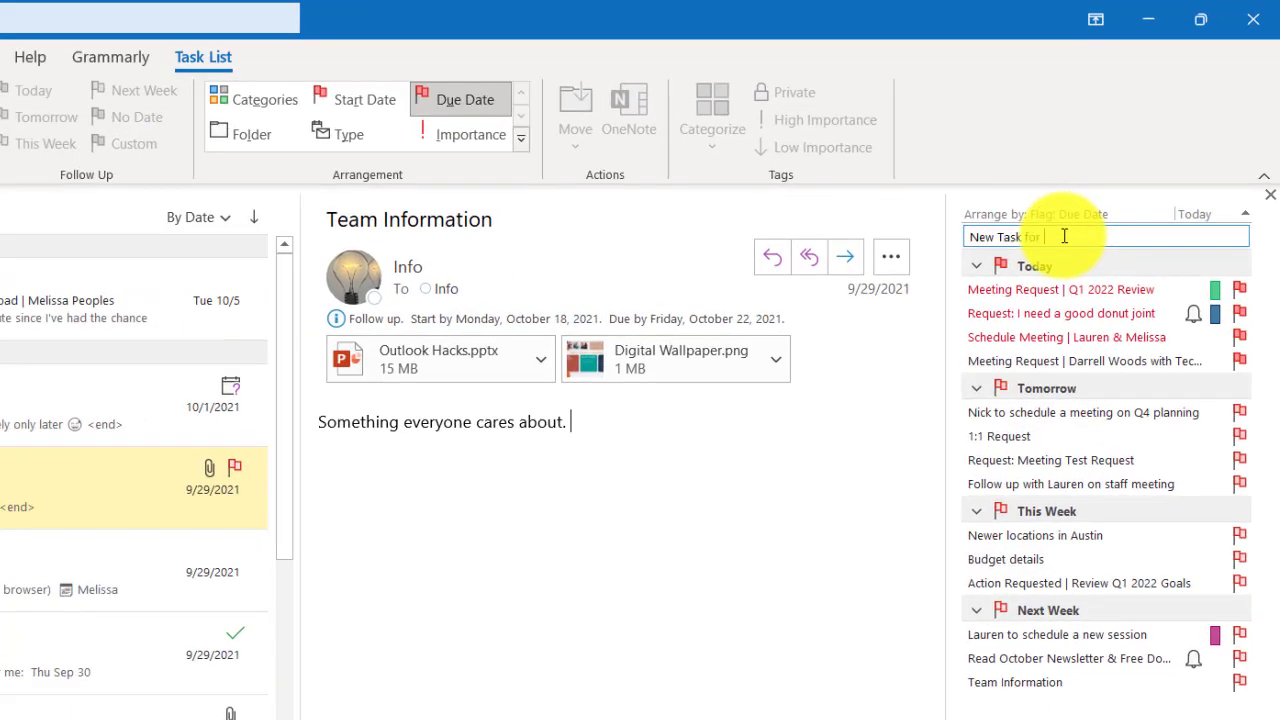
{"action": "type", "text": " today"}
{"action": "key", "text": "Return"}
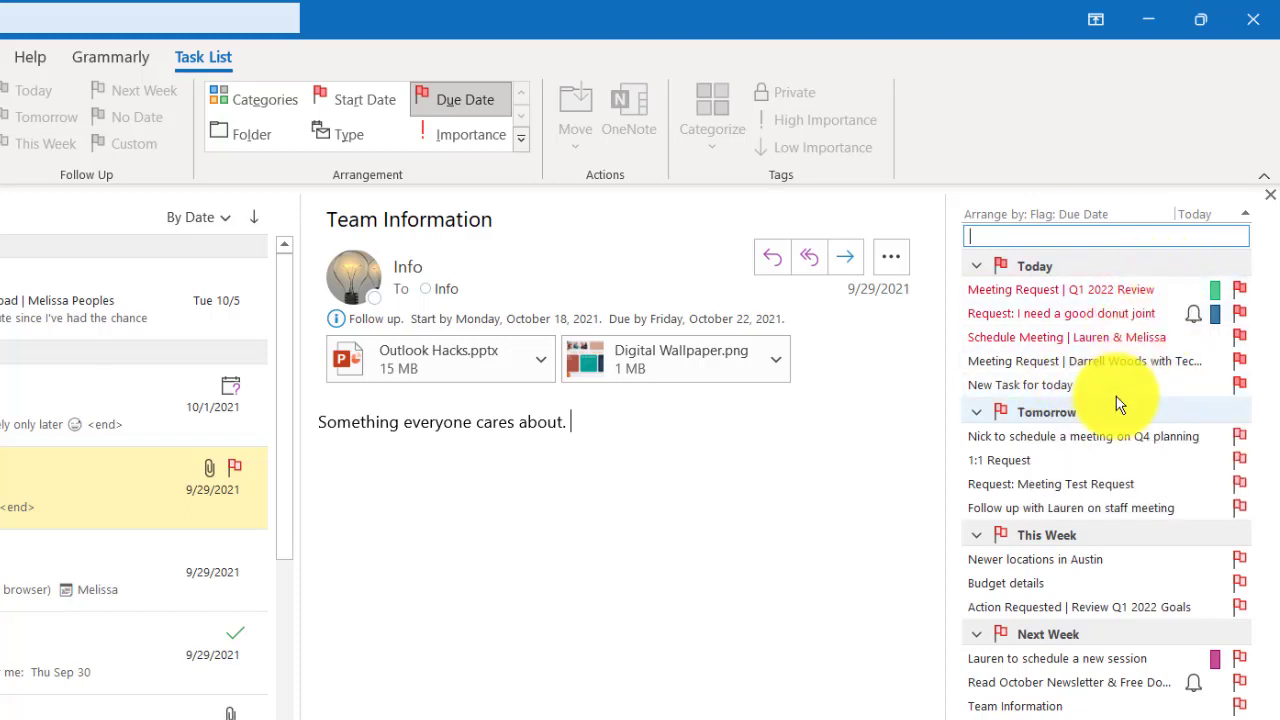
{"action": "mouse_move", "coordinate": [1111, 394]}
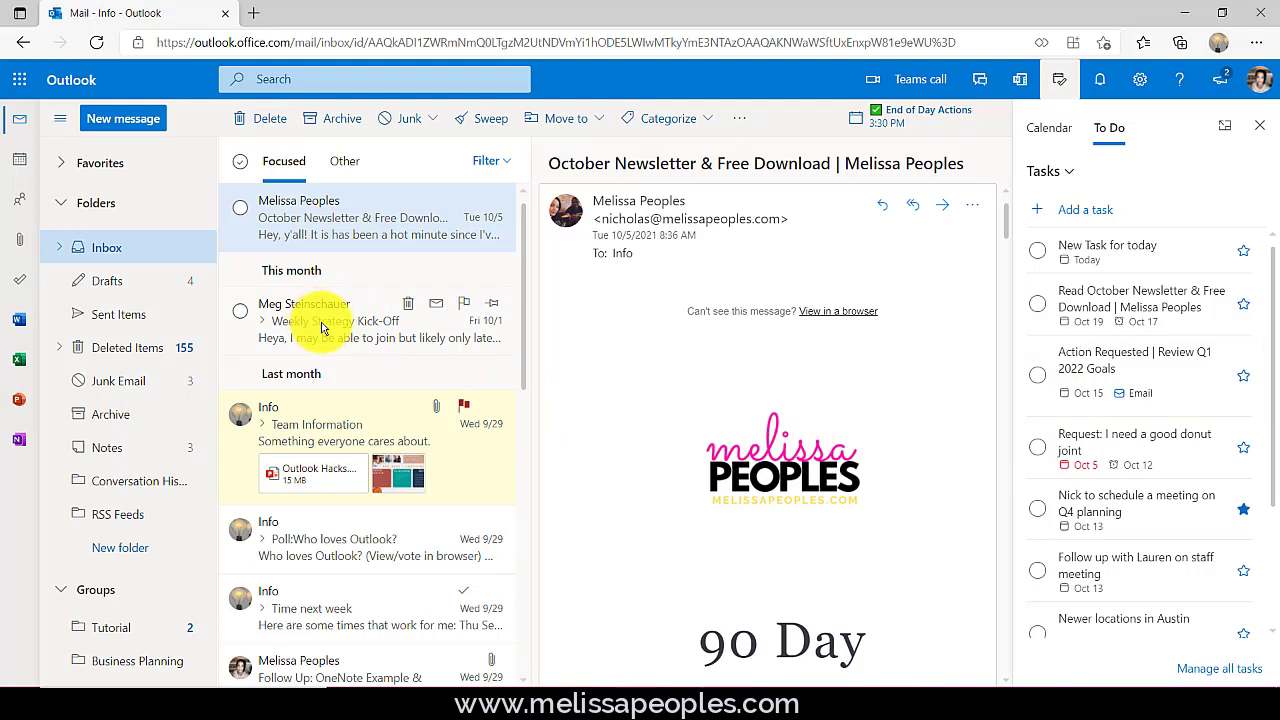
- Turn the Weekly Strategy Kick-Off email into a task, prefix its title with a reminder to talk to the sender, and star it
{"action": "left_click_drag", "start_coordinate": [323, 320], "coordinate": [1101, 435]}
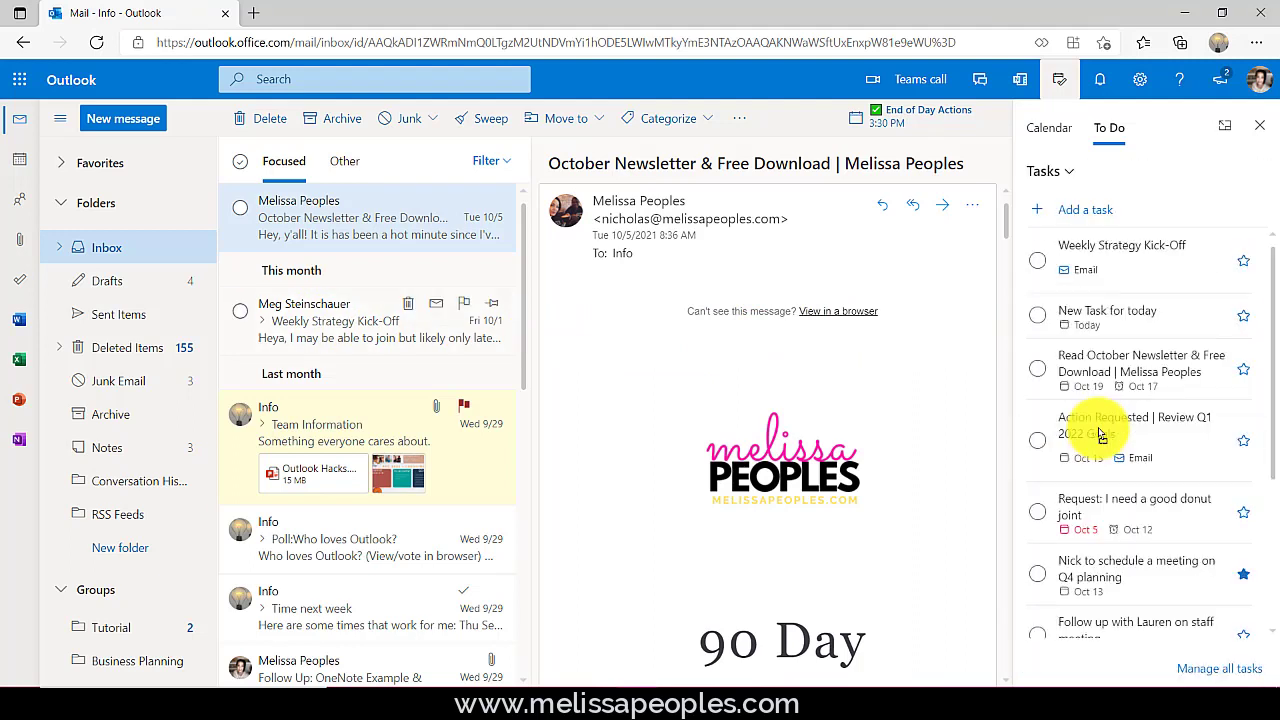
{"action": "left_click", "coordinate": [1063, 248]}
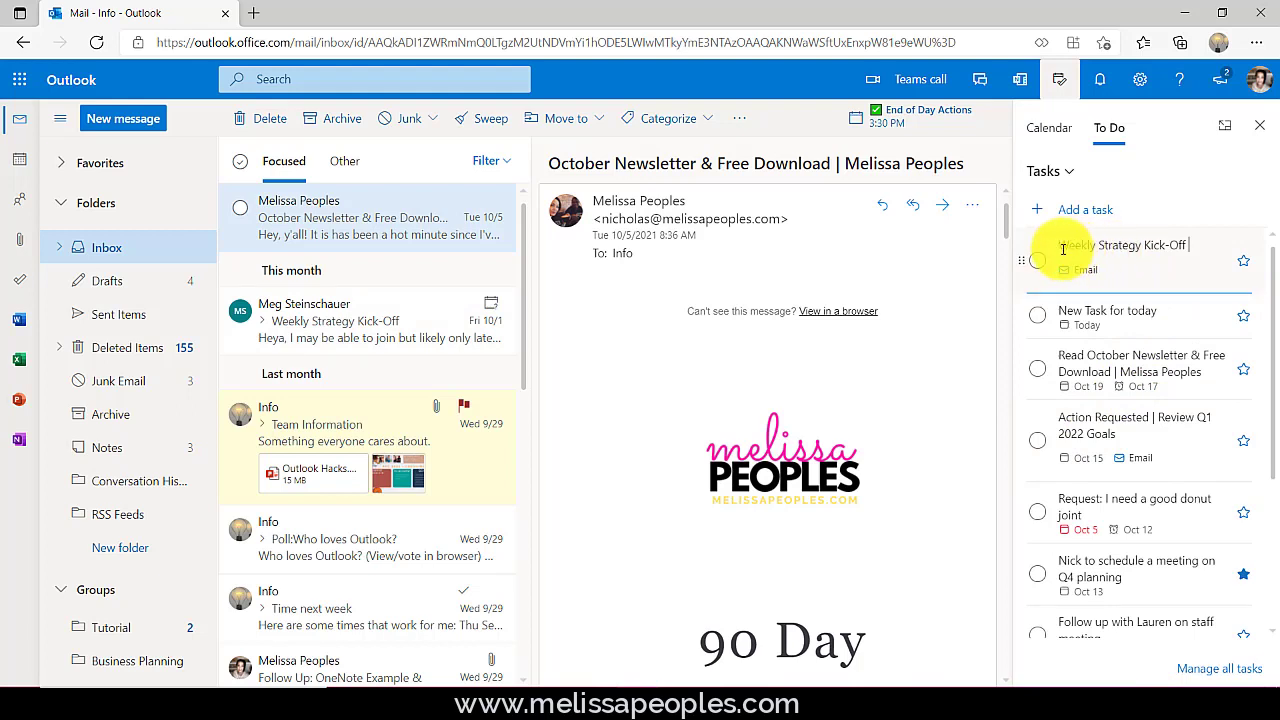
{"action": "type", "text": "Talk to Meg about the"}
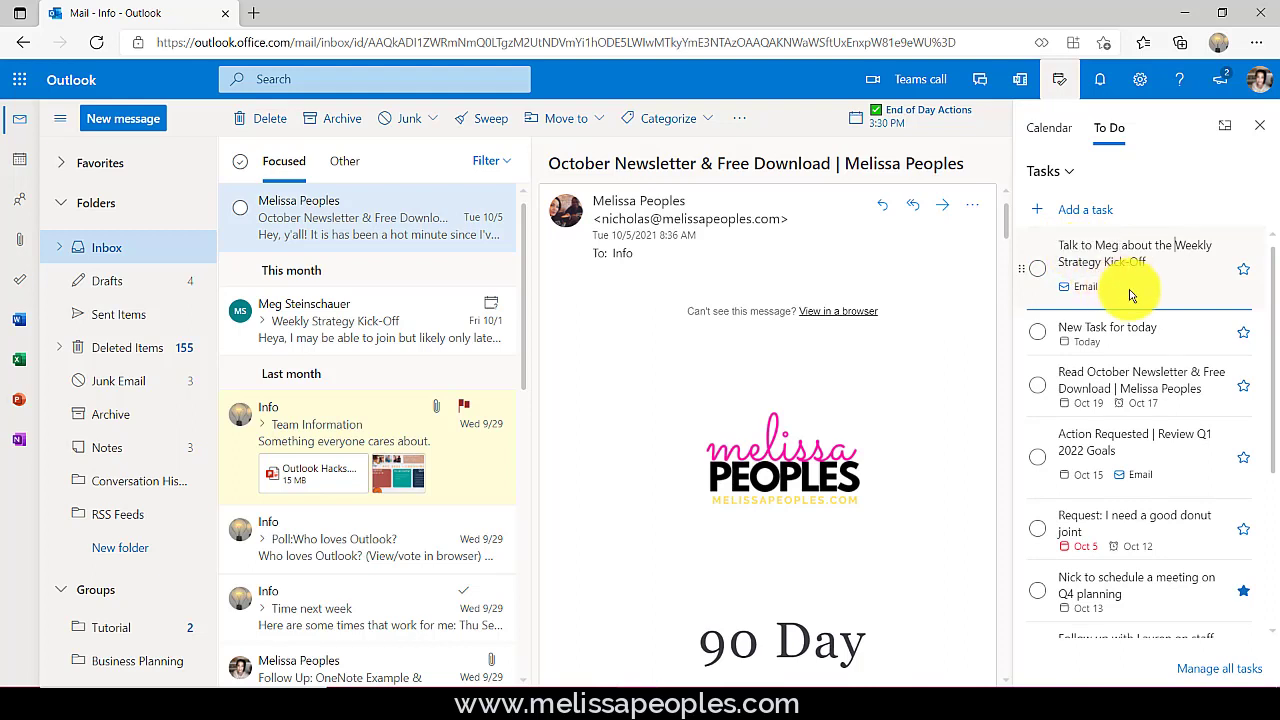
{"action": "left_click", "coordinate": [1243, 272]}
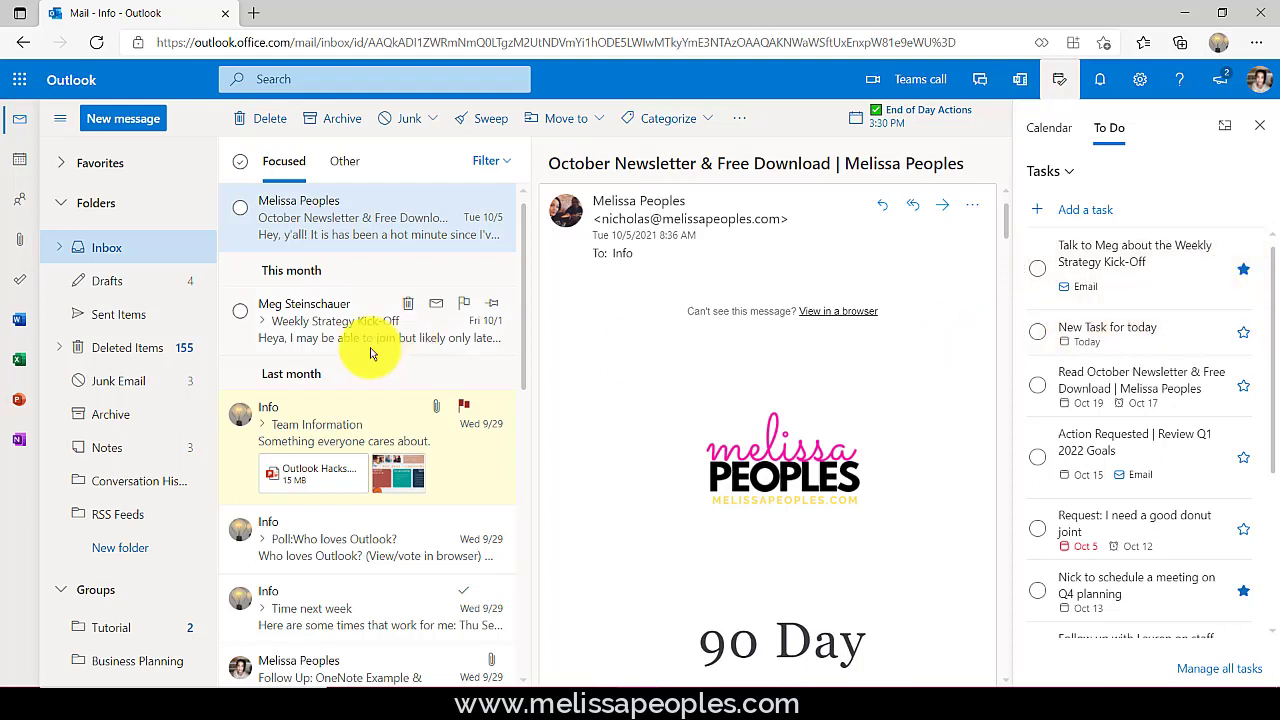
{"action": "scroll", "coordinate": [1143, 320], "scroll_direction": "down", "scroll_amount": 5}
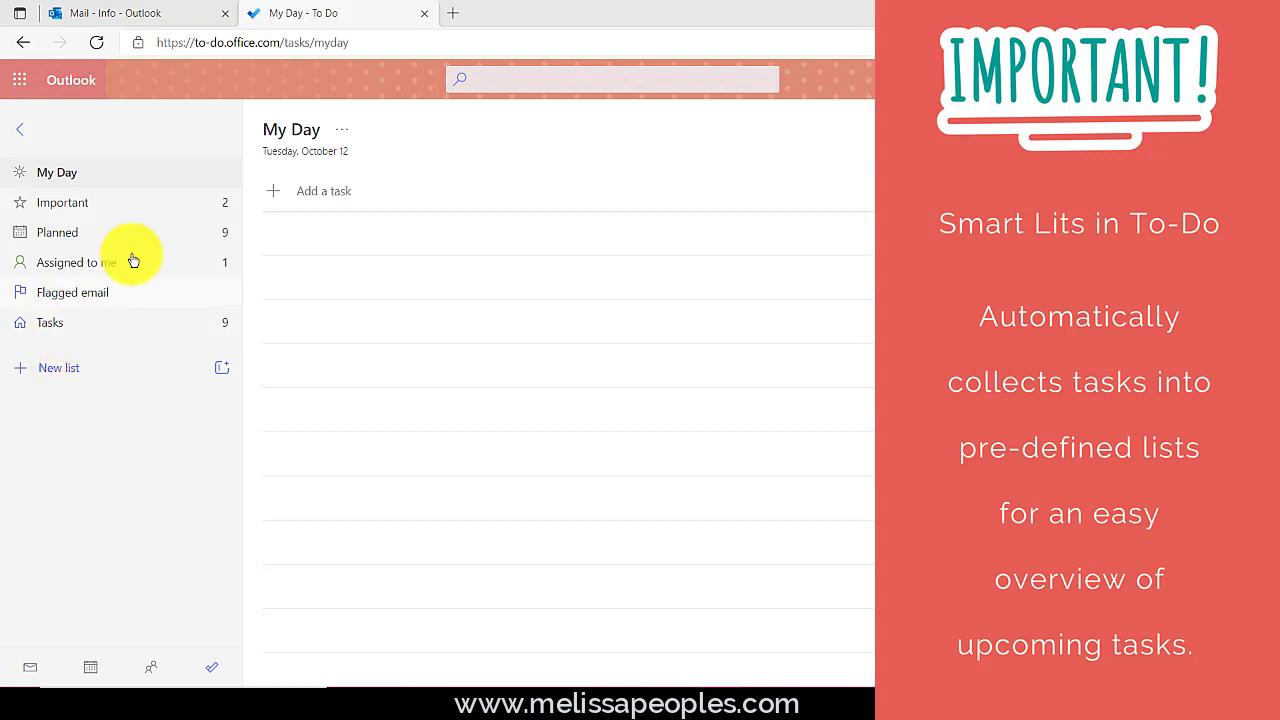
- Close the Suggestions pane and add an 'Onboard new employee' task naming the new hire to My Day
{"action": "left_click", "coordinate": [917, 129]}
{"action": "left_click", "coordinate": [1258, 137]}
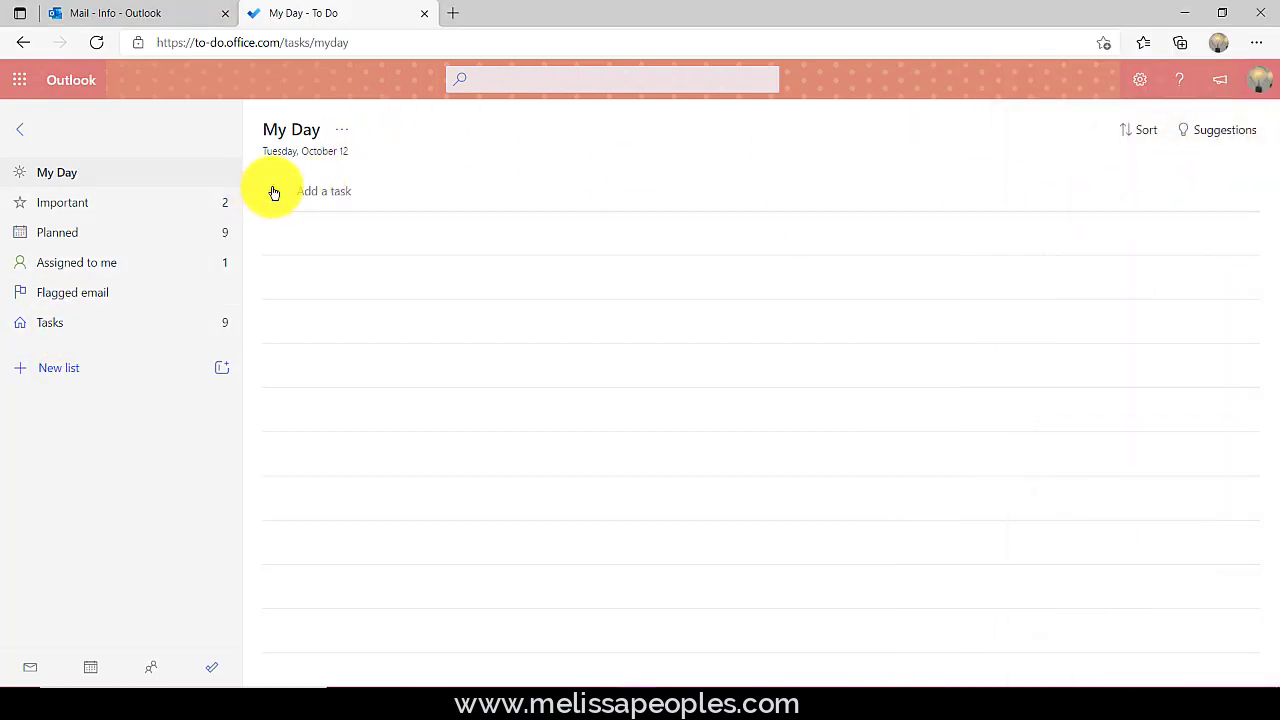
{"action": "left_click", "coordinate": [273, 193]}
{"action": "type", "text": "O"}
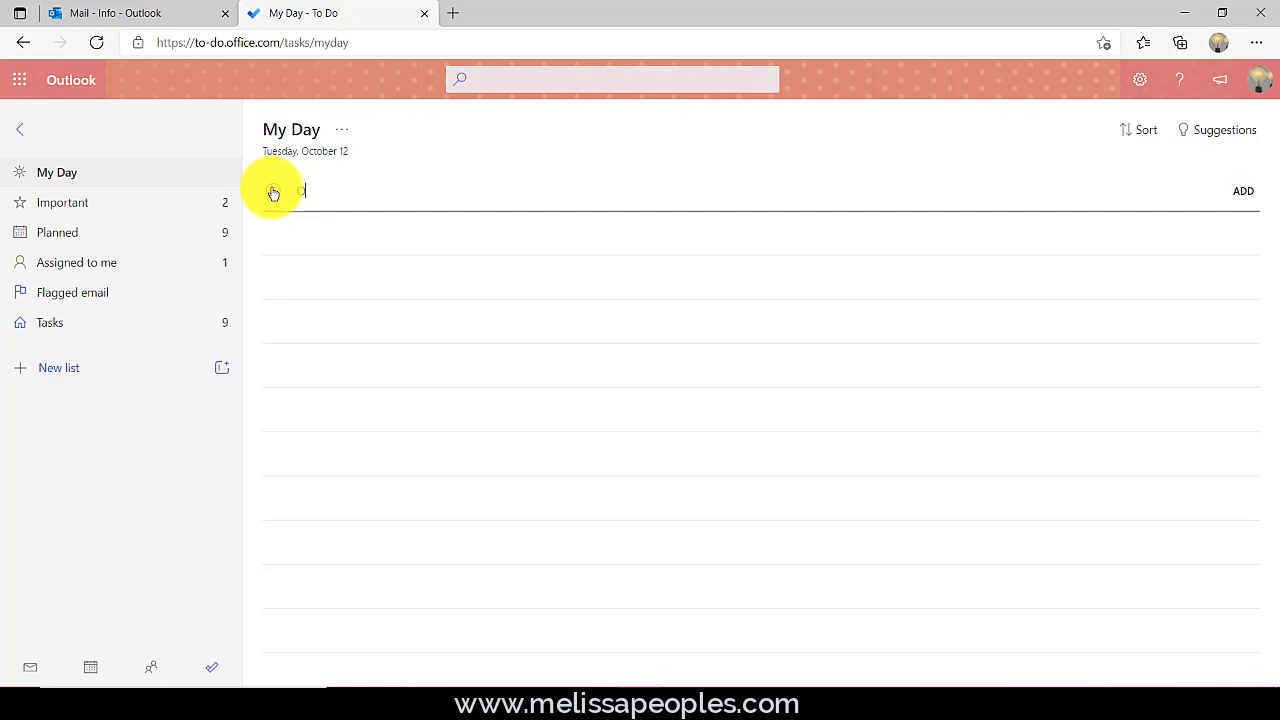
{"action": "type", "text": "nboard new employee - Sarah"}
{"action": "key", "text": "Return"}
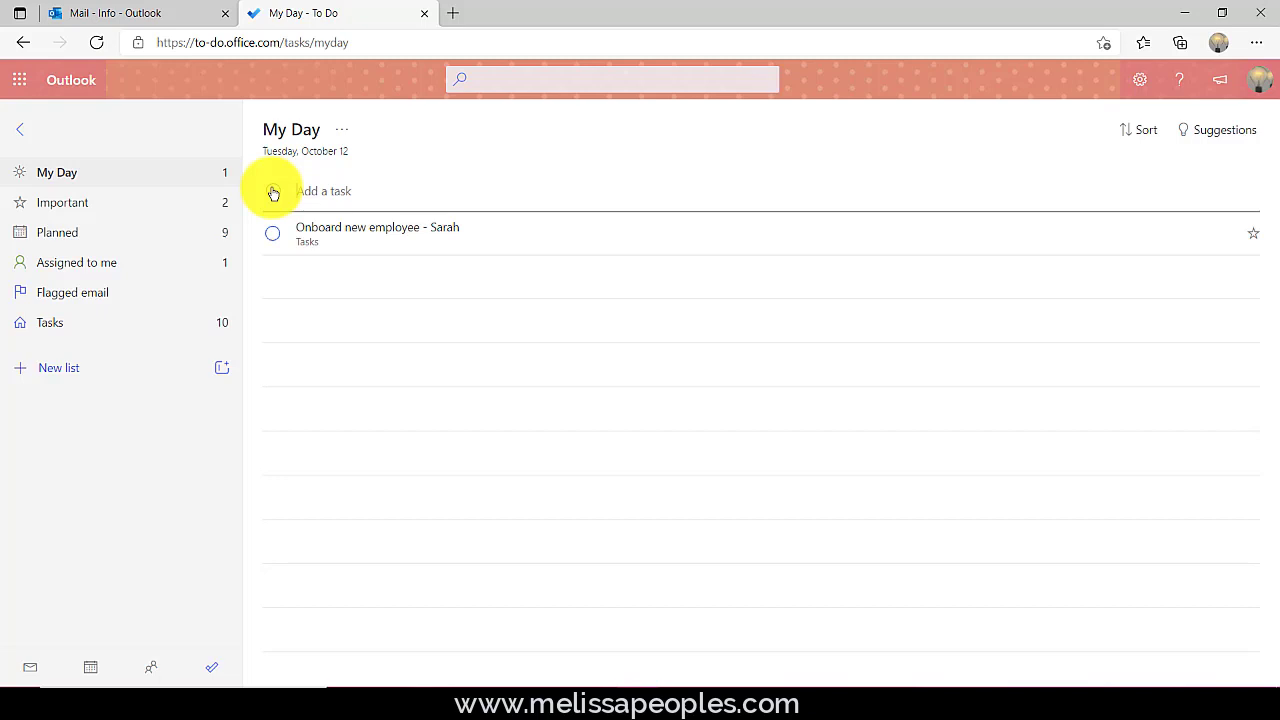
- Add the steps 'Order laptop' and 'Order email account' to the onboarding task
{"action": "left_click", "coordinate": [377, 240]}
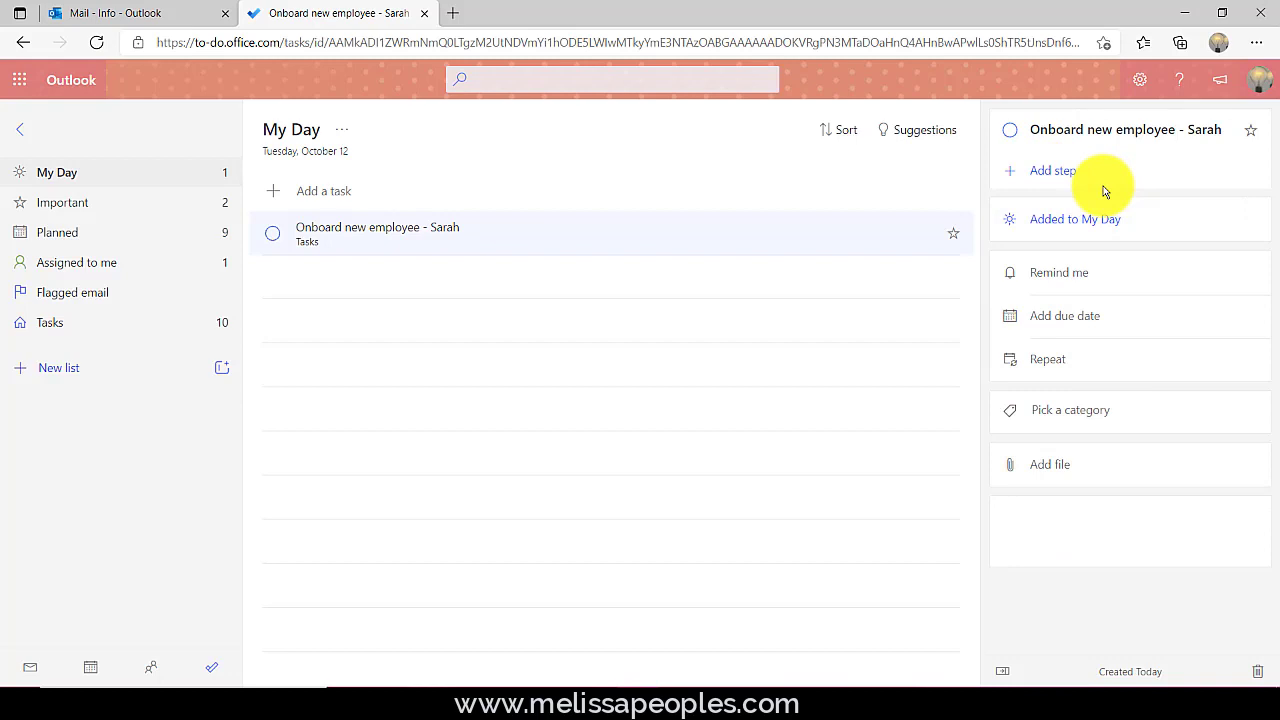
{"action": "left_click", "coordinate": [1046, 172]}
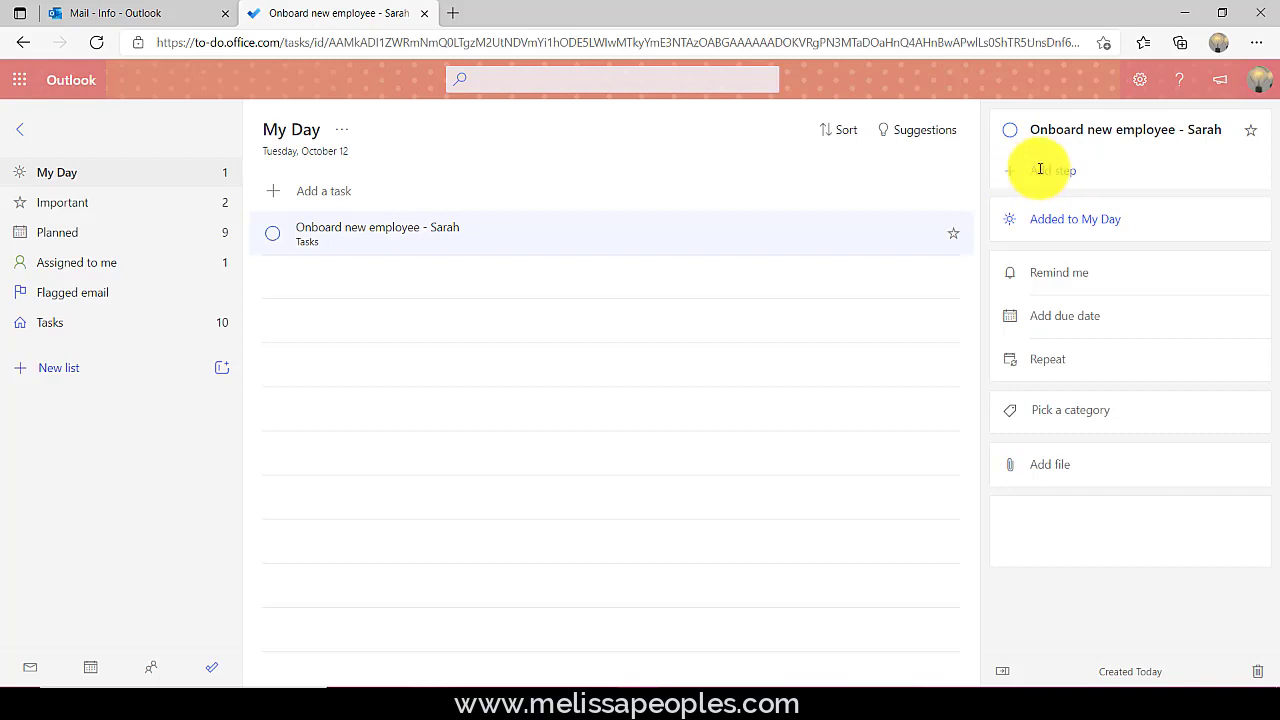
{"action": "left_click", "coordinate": [1040, 170]}
{"action": "type", "text": "Order laptop"}
{"action": "key", "text": "Return"}
{"action": "type", "text": "Order email account"}
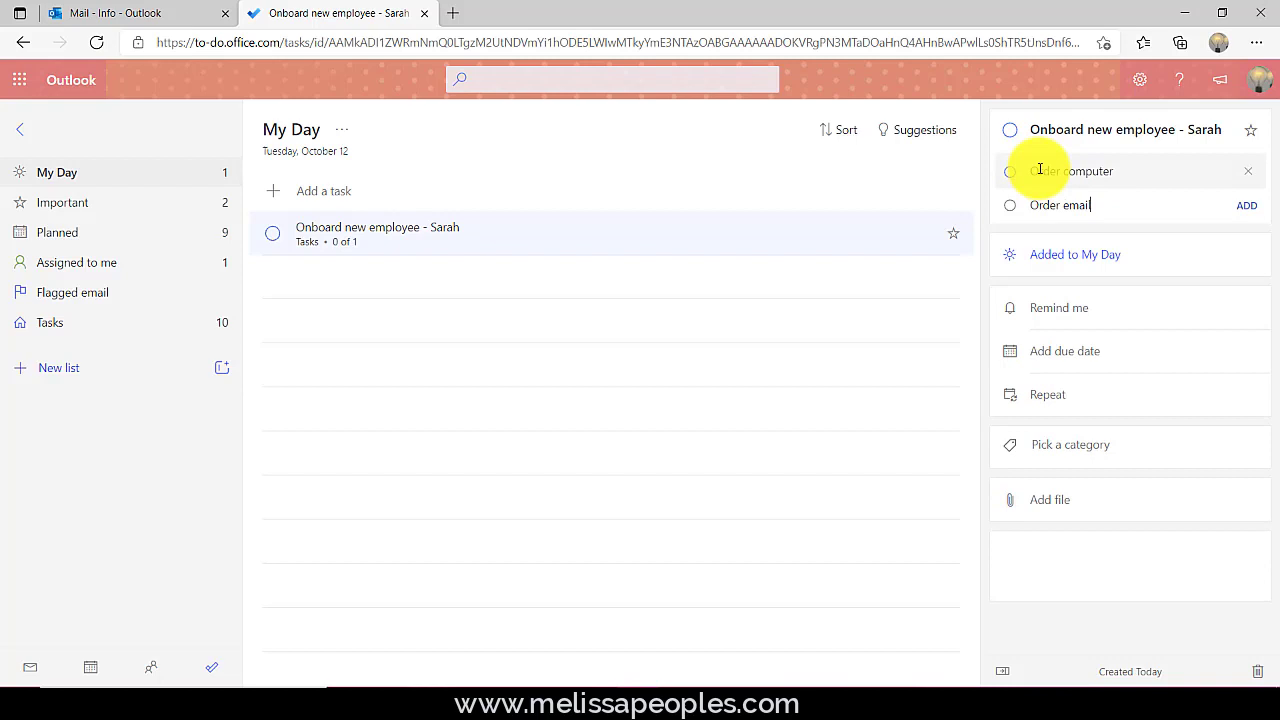
{"action": "key", "text": "Return"}
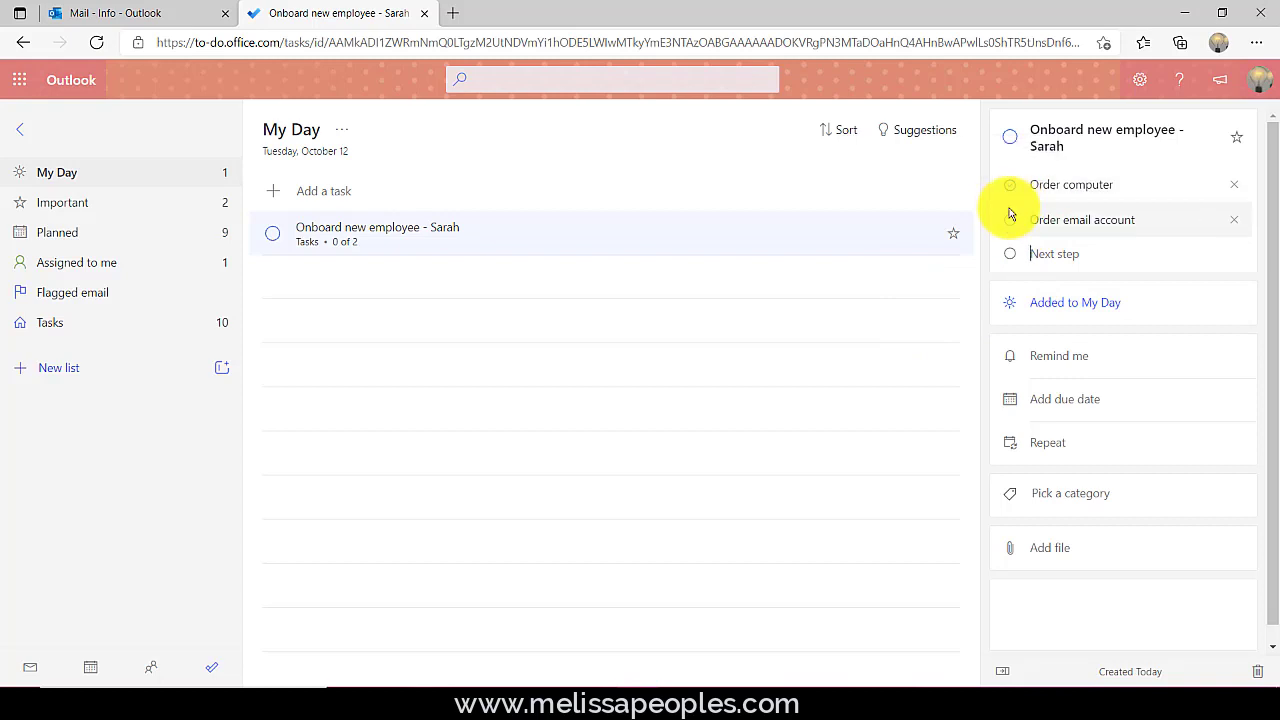
- Make the task due next week, Mon October 18, with the Business category
{"action": "left_click", "coordinate": [1105, 402]}
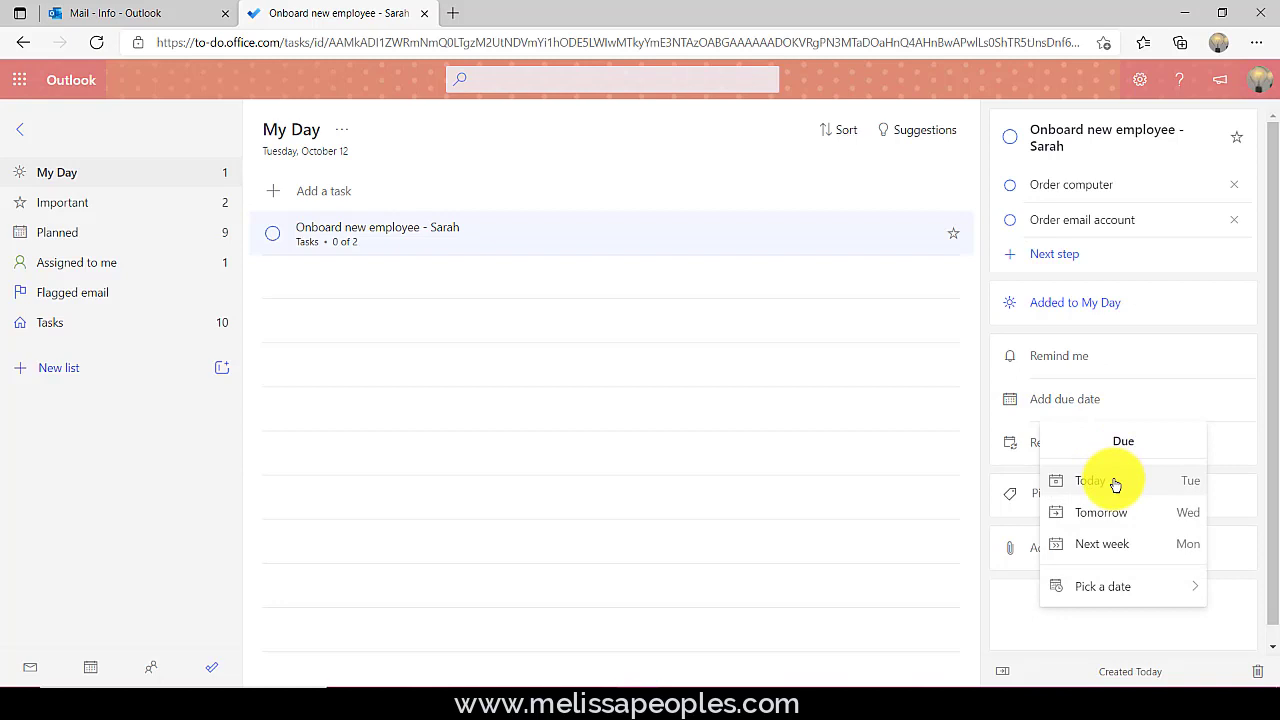
{"action": "left_click", "coordinate": [1117, 545]}
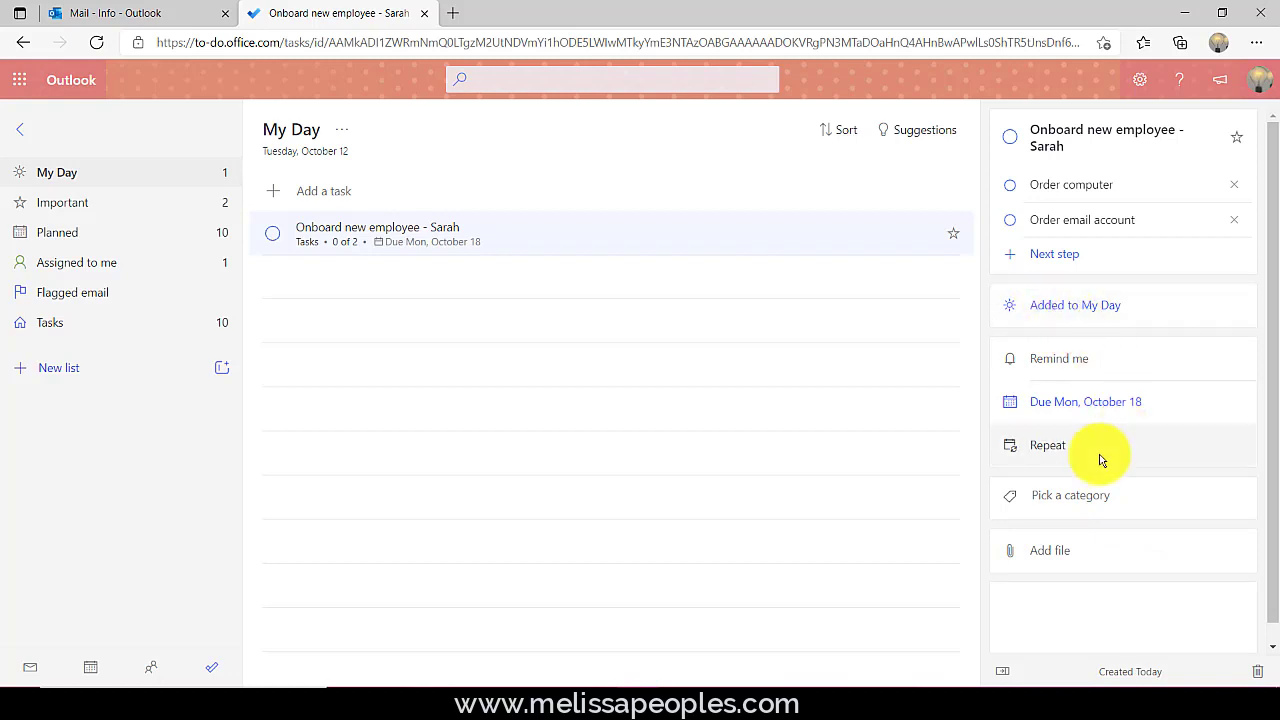
{"action": "left_click", "coordinate": [1093, 498]}
{"action": "scroll", "coordinate": [1093, 501], "scroll_direction": "down", "scroll_amount": 1}
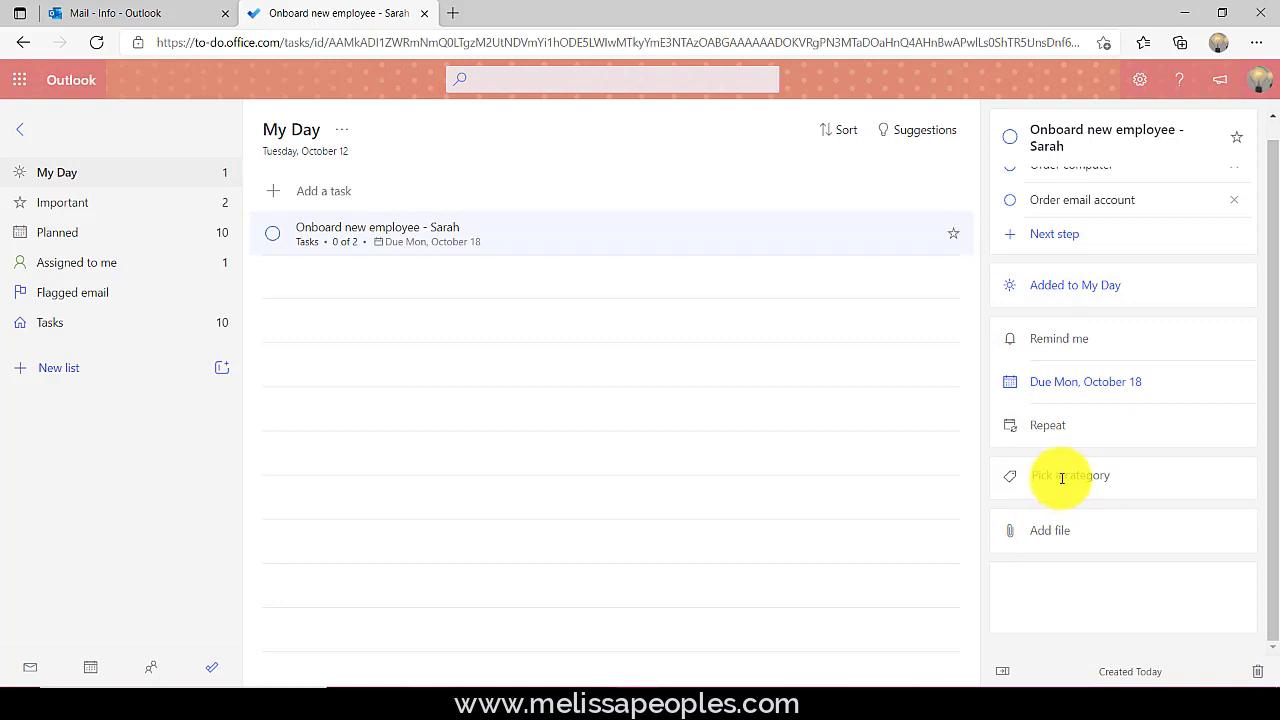
{"action": "left_click", "coordinate": [1062, 477]}
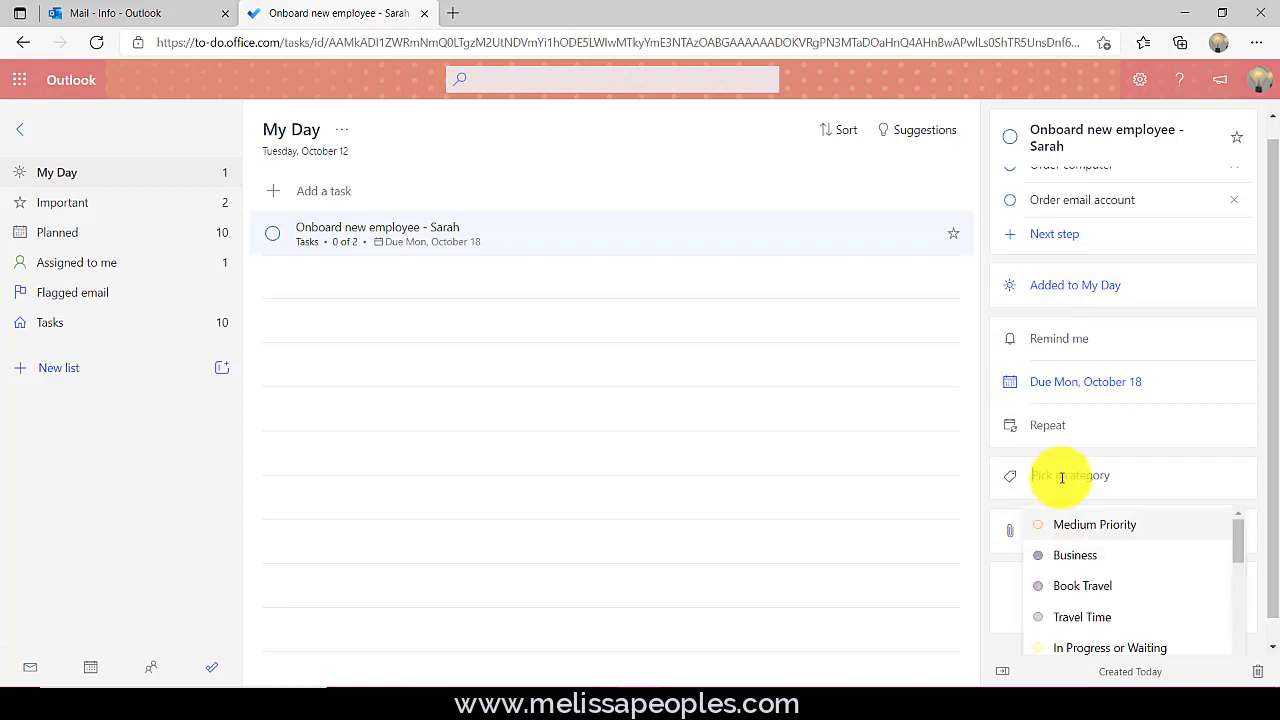
{"action": "left_click", "coordinate": [1068, 560]}
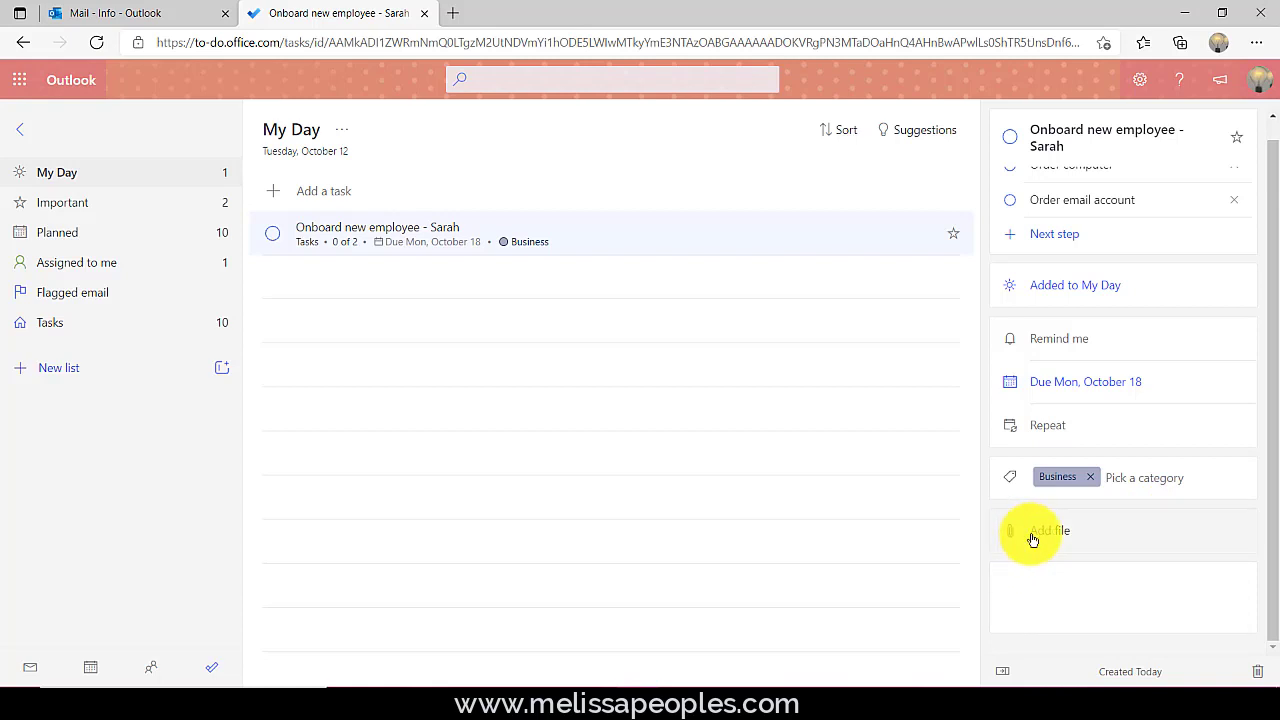
- Paste a note about computer lead time into the task's note box
{"action": "left_click", "coordinate": [1040, 588]}
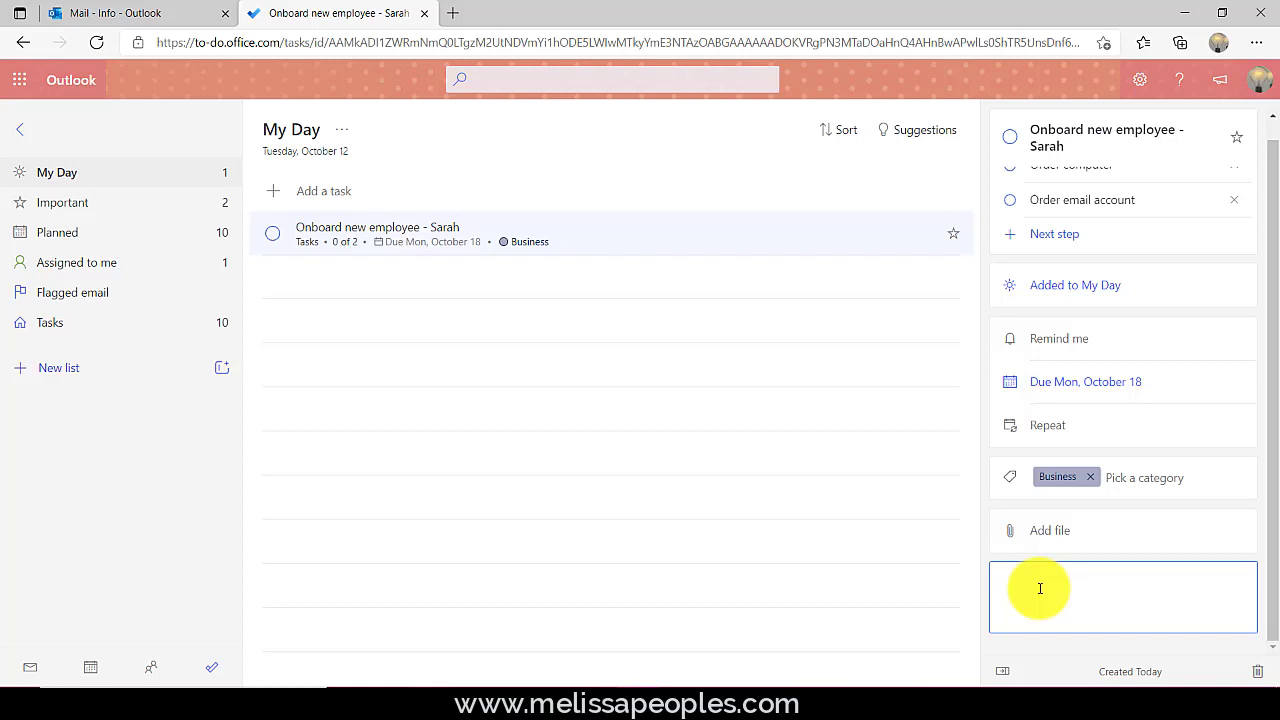
{"action": "type", "text": "It takes 3 weeks to get a computer from the IT team"}
{"action": "left_click", "coordinate": [901, 596]}
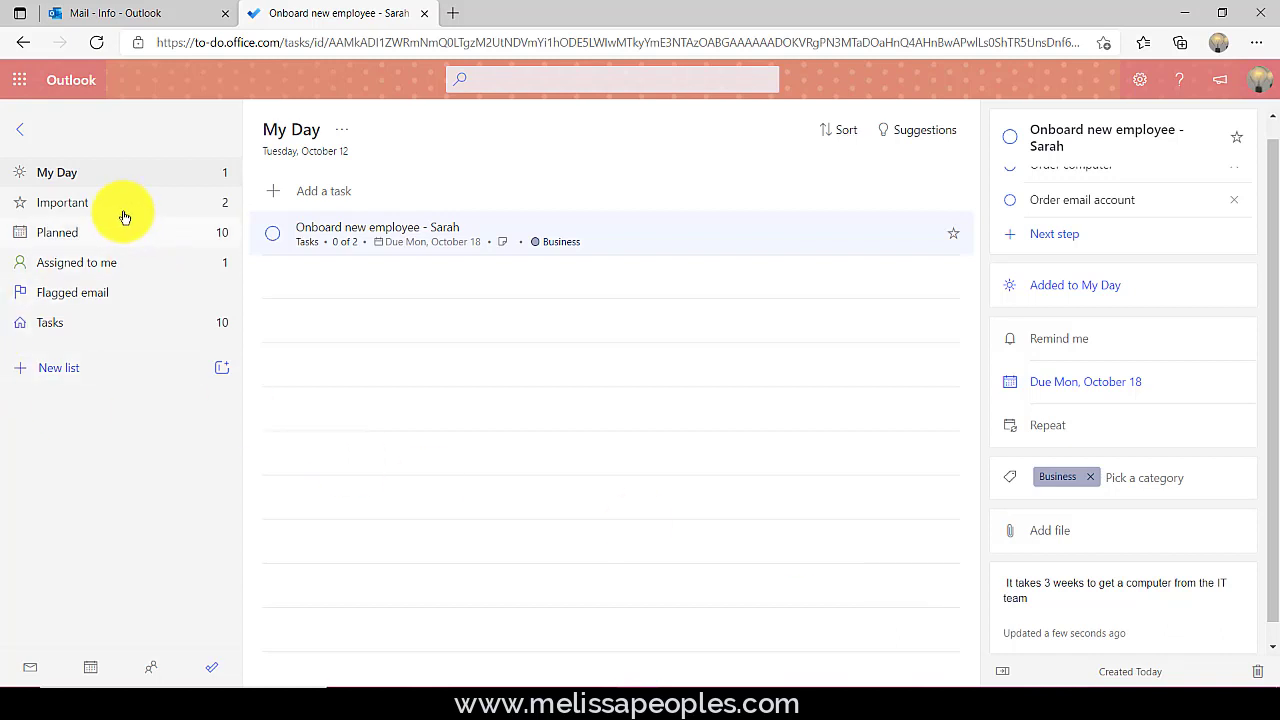
- Browse the Important, Planned, Assigned to me and Flagged email lists
{"action": "left_click", "coordinate": [92, 202]}
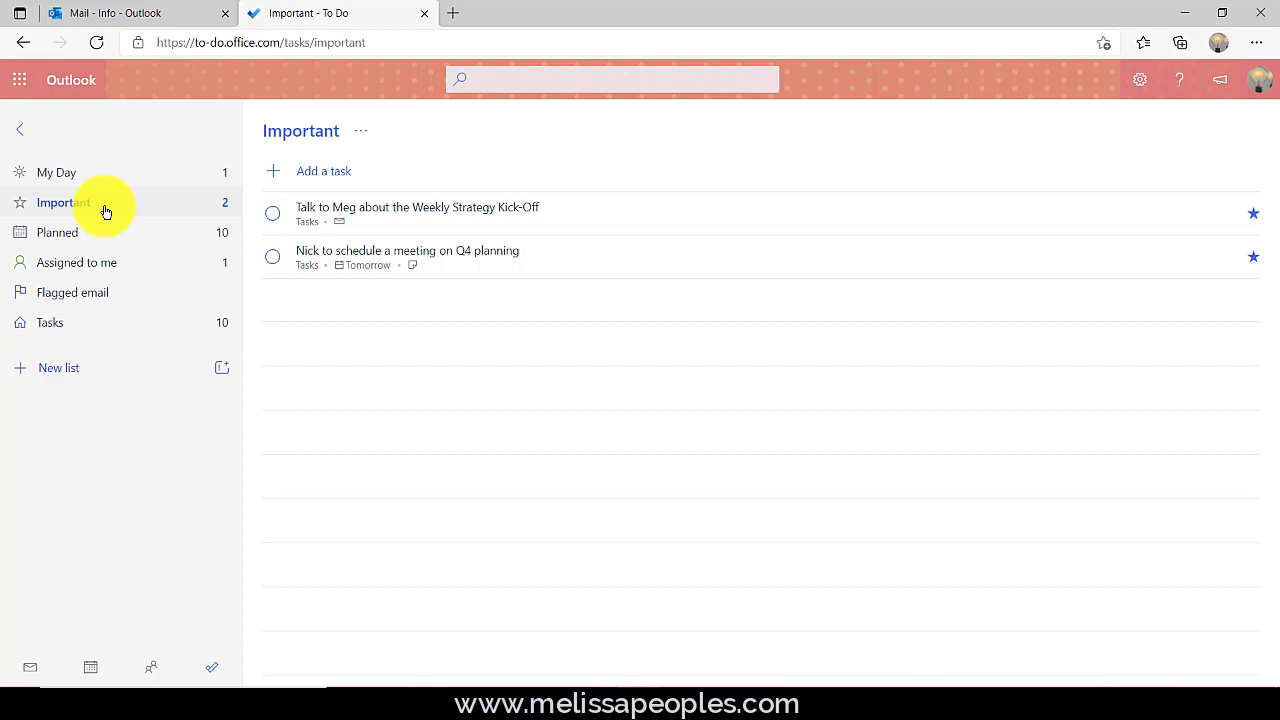
{"action": "left_click", "coordinate": [80, 235]}
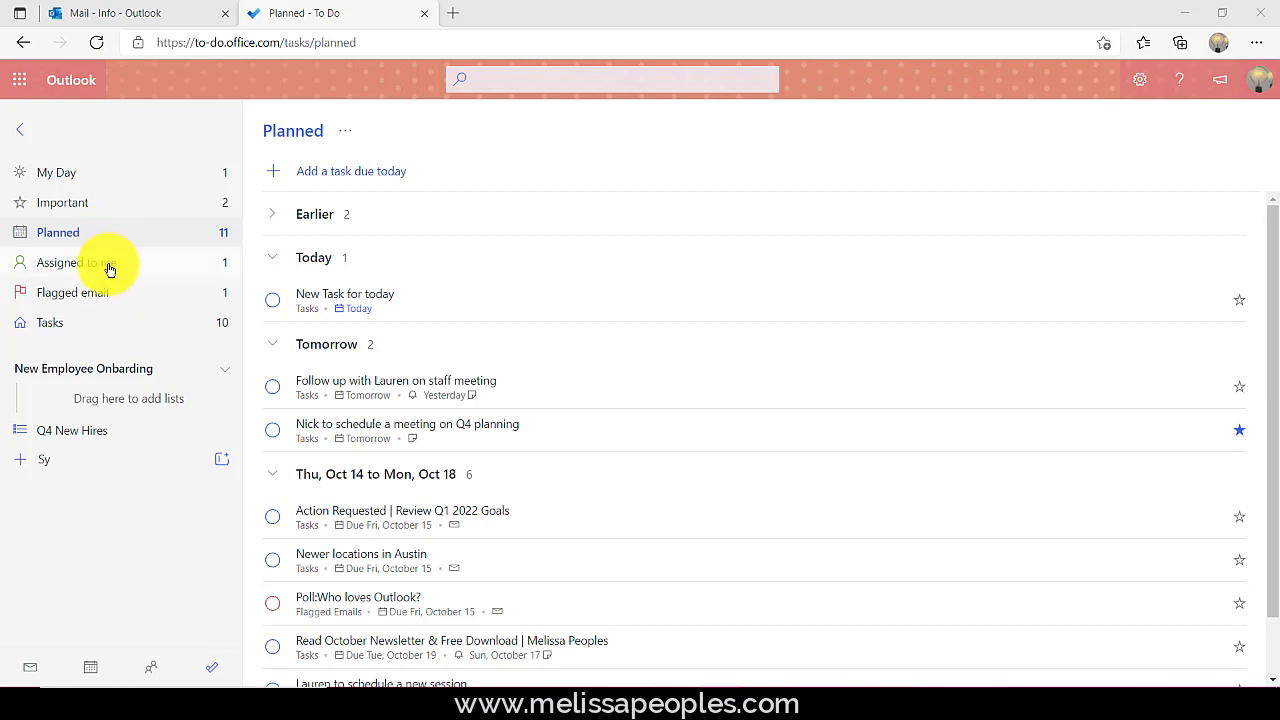
{"action": "left_click", "coordinate": [108, 268]}
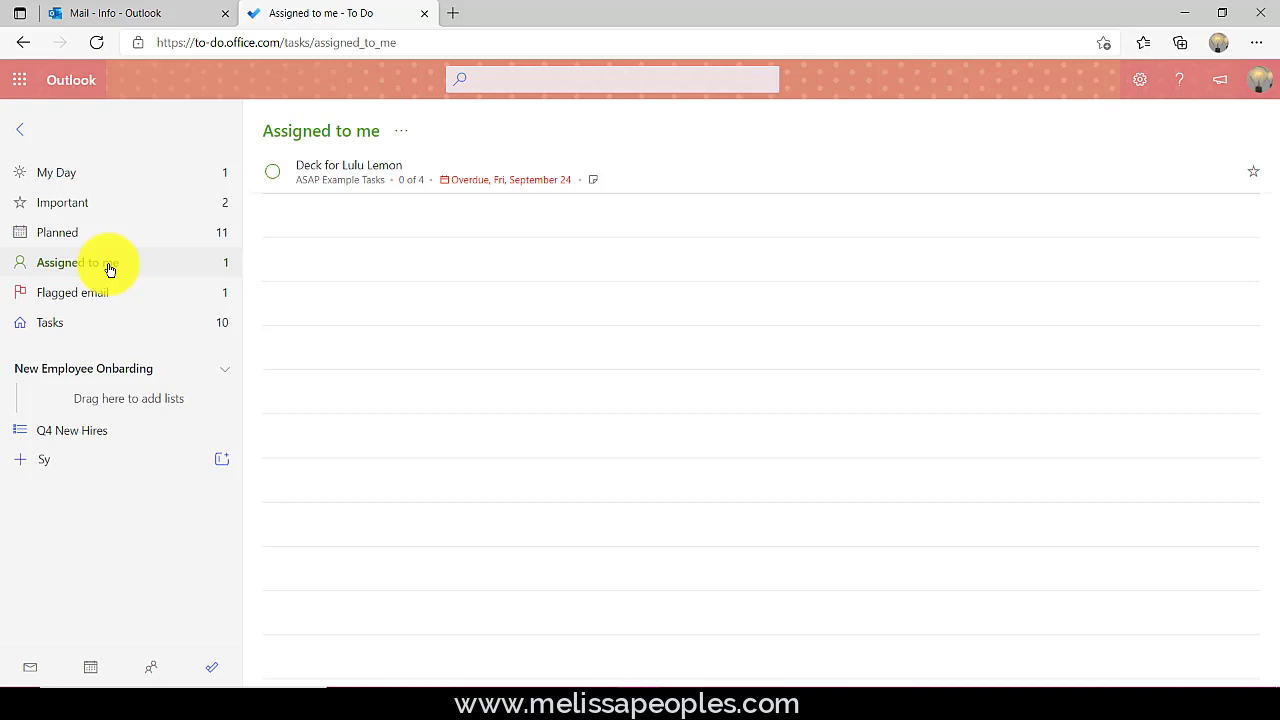
{"action": "left_click", "coordinate": [90, 292]}
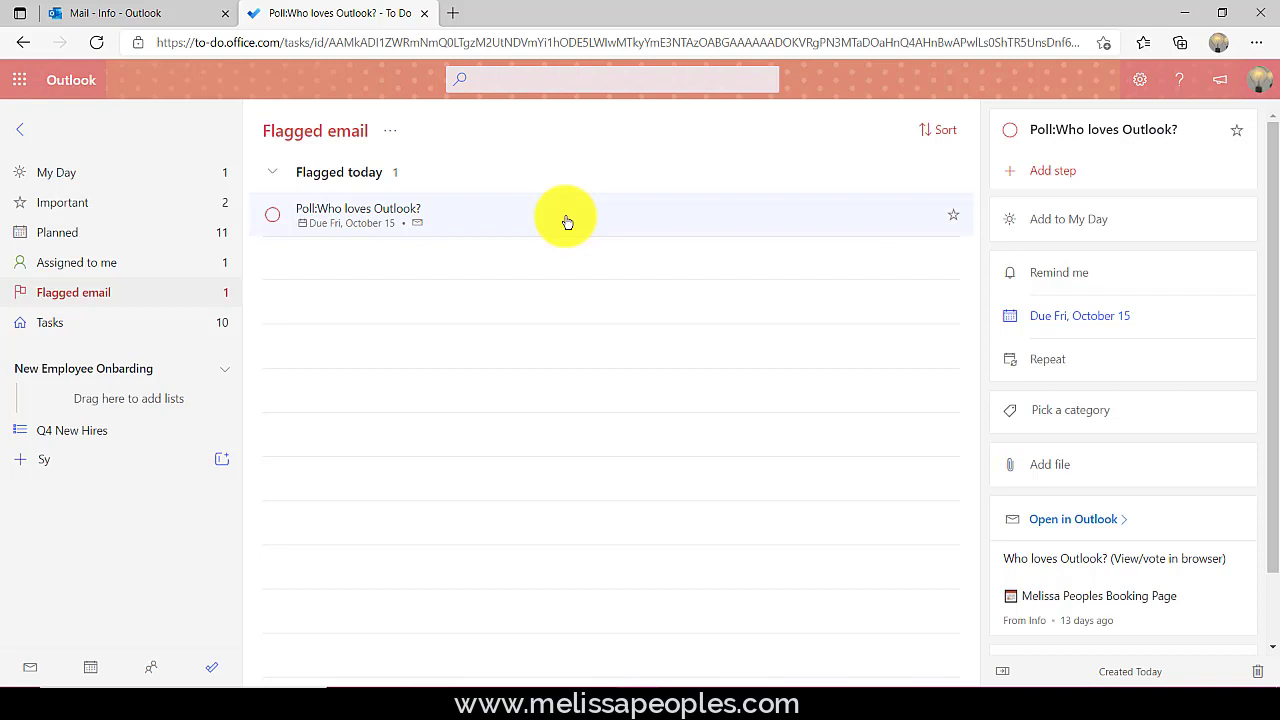
- Open the flagged poll email in Outlook, then return to To Do's Tasks list
{"action": "left_click", "coordinate": [1060, 529]}
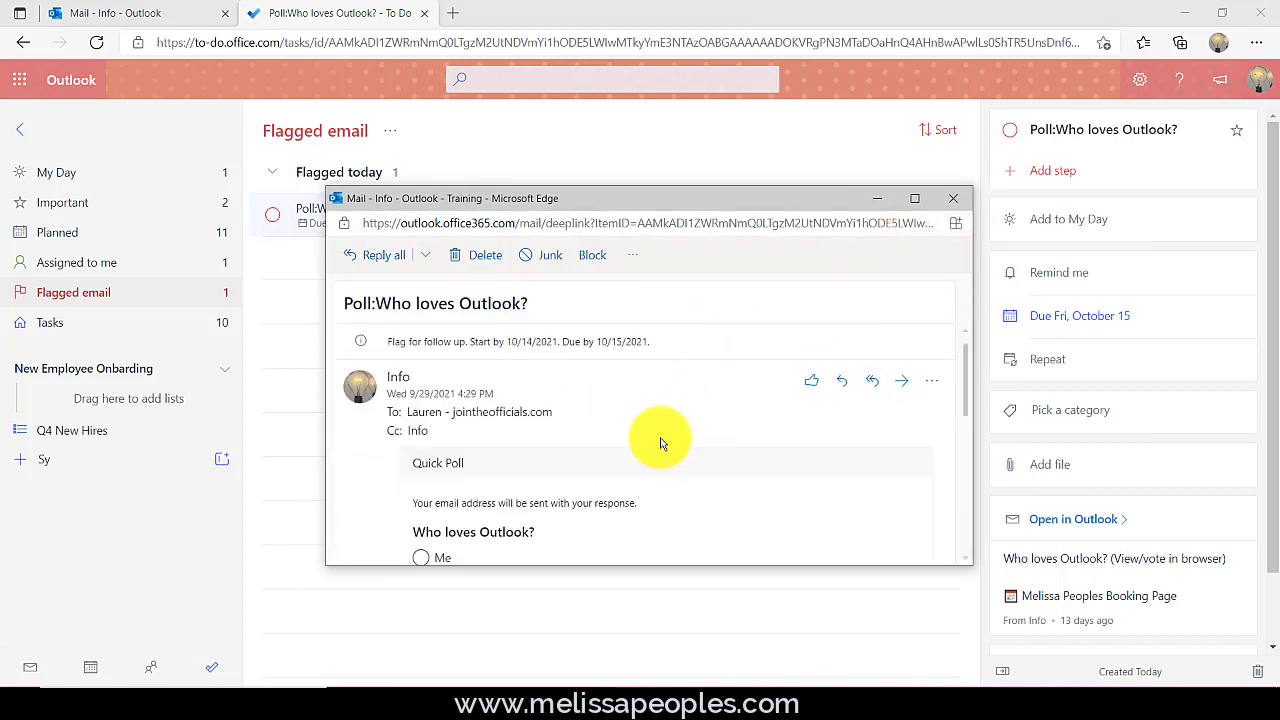
{"action": "left_click", "coordinate": [300, 370]}
{"action": "left_click", "coordinate": [100, 332]}
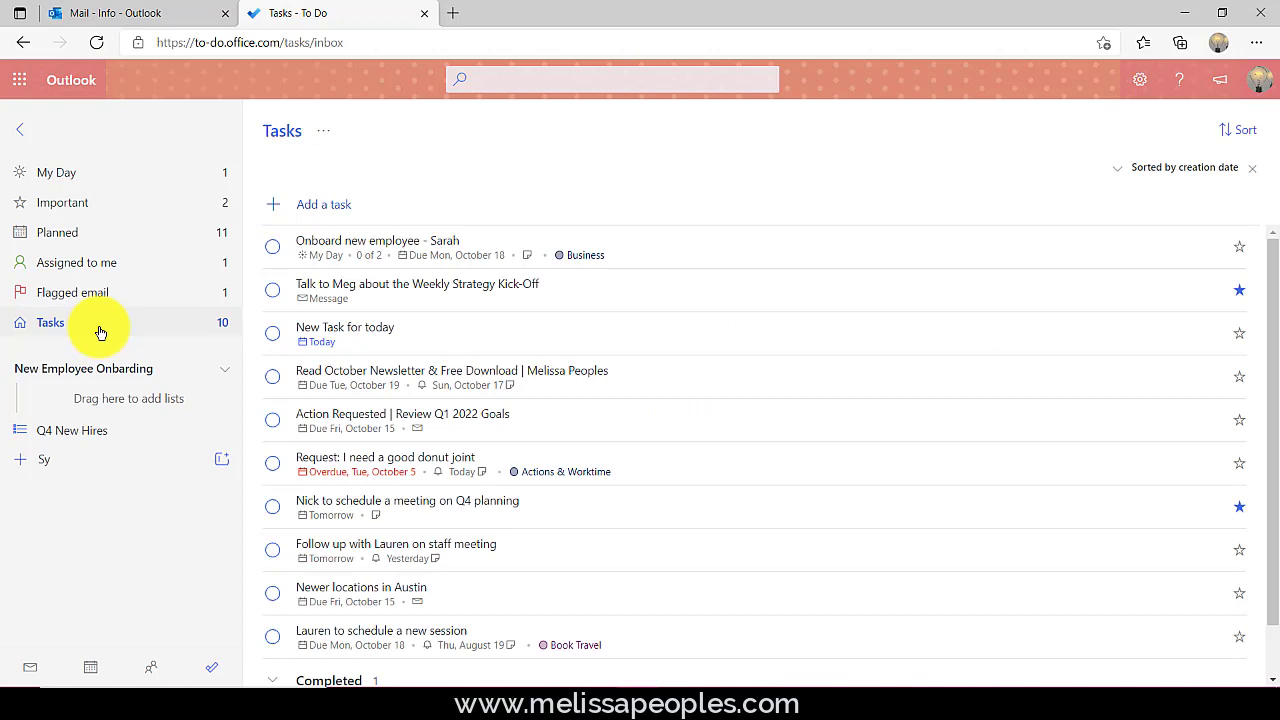
- Sort the Tasks list by creation date and switch its theme colour from blue to purple
{"action": "left_click", "coordinate": [1241, 130]}
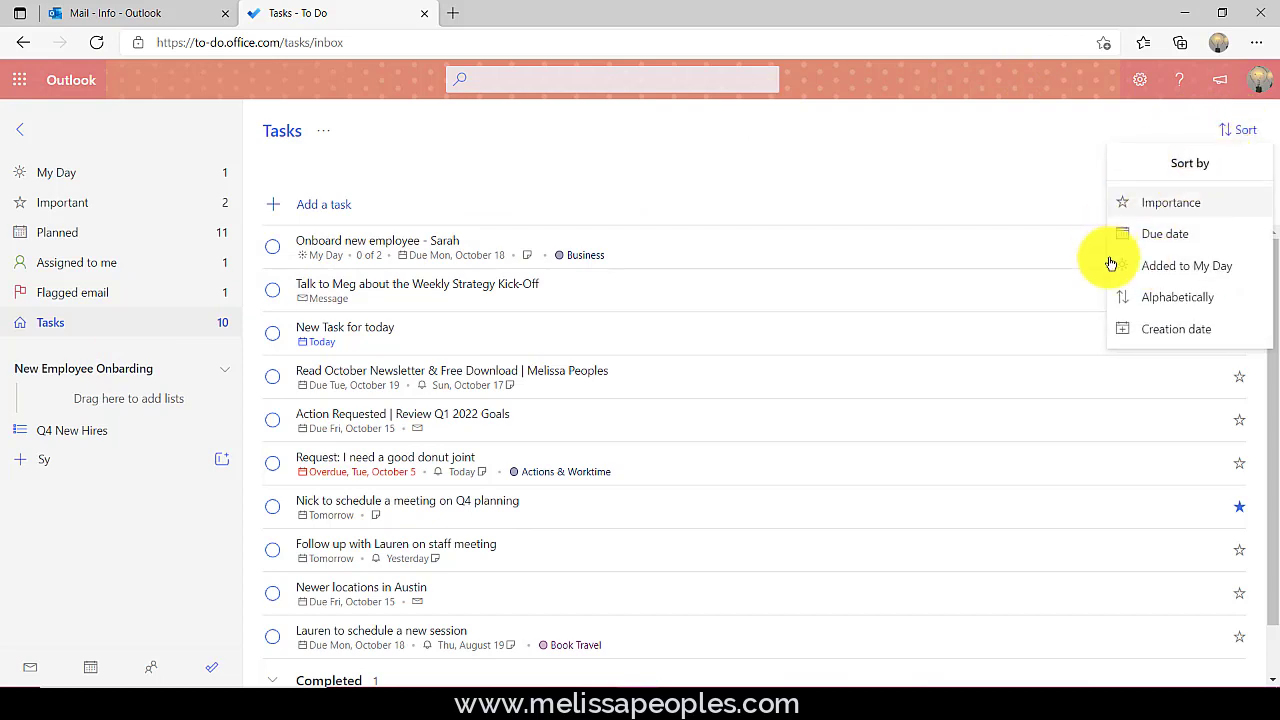
{"action": "left_click", "coordinate": [1177, 330]}
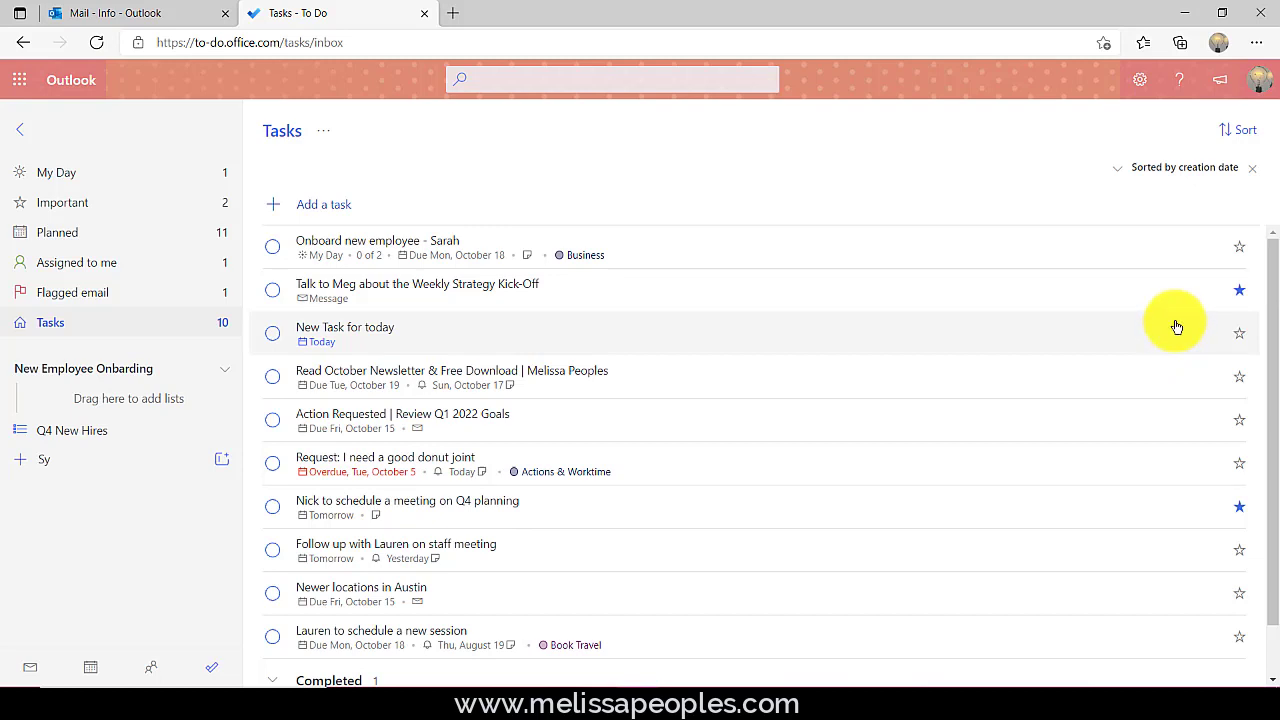
{"action": "left_click", "coordinate": [328, 132]}
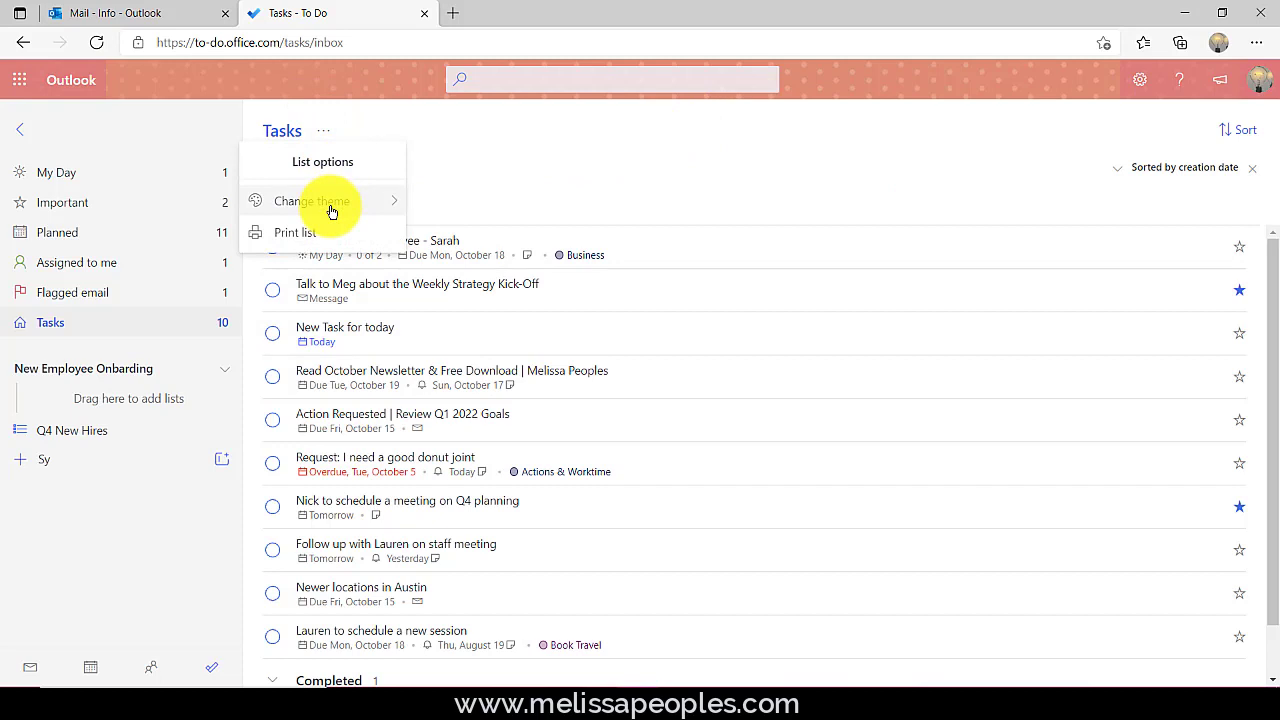
{"action": "mouse_move", "coordinate": [332, 208]}
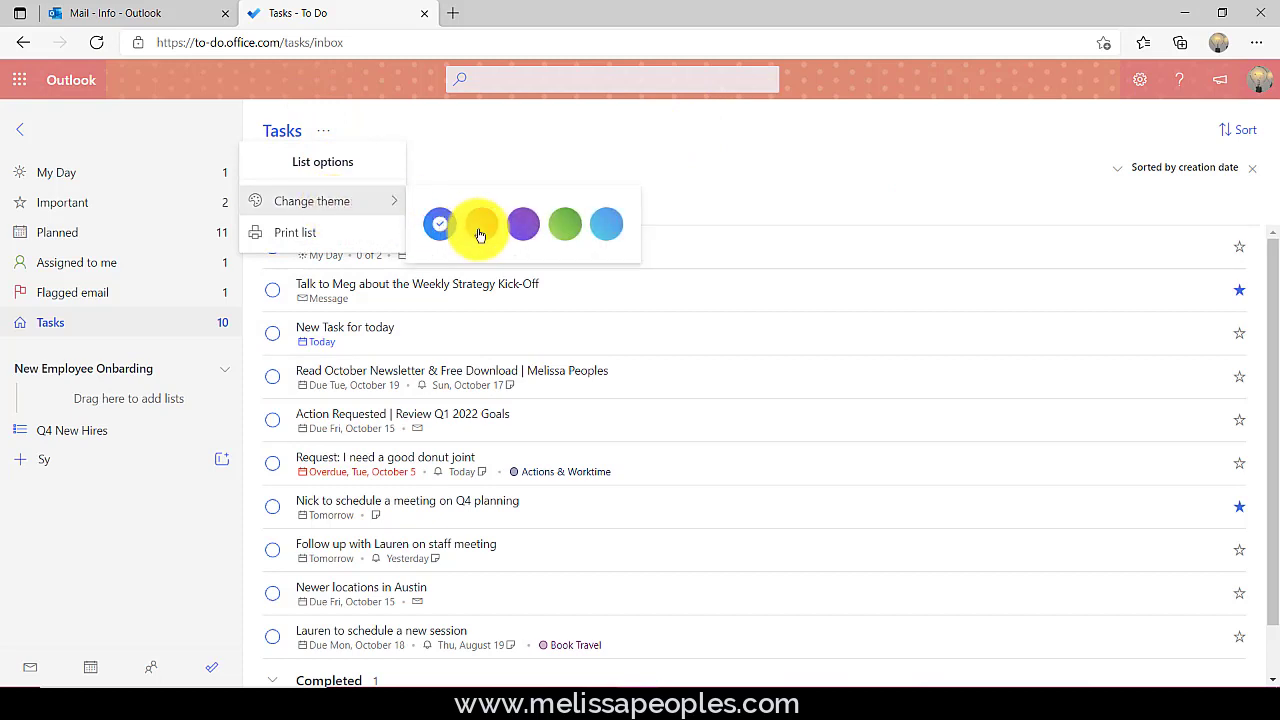
{"action": "left_click", "coordinate": [518, 231]}
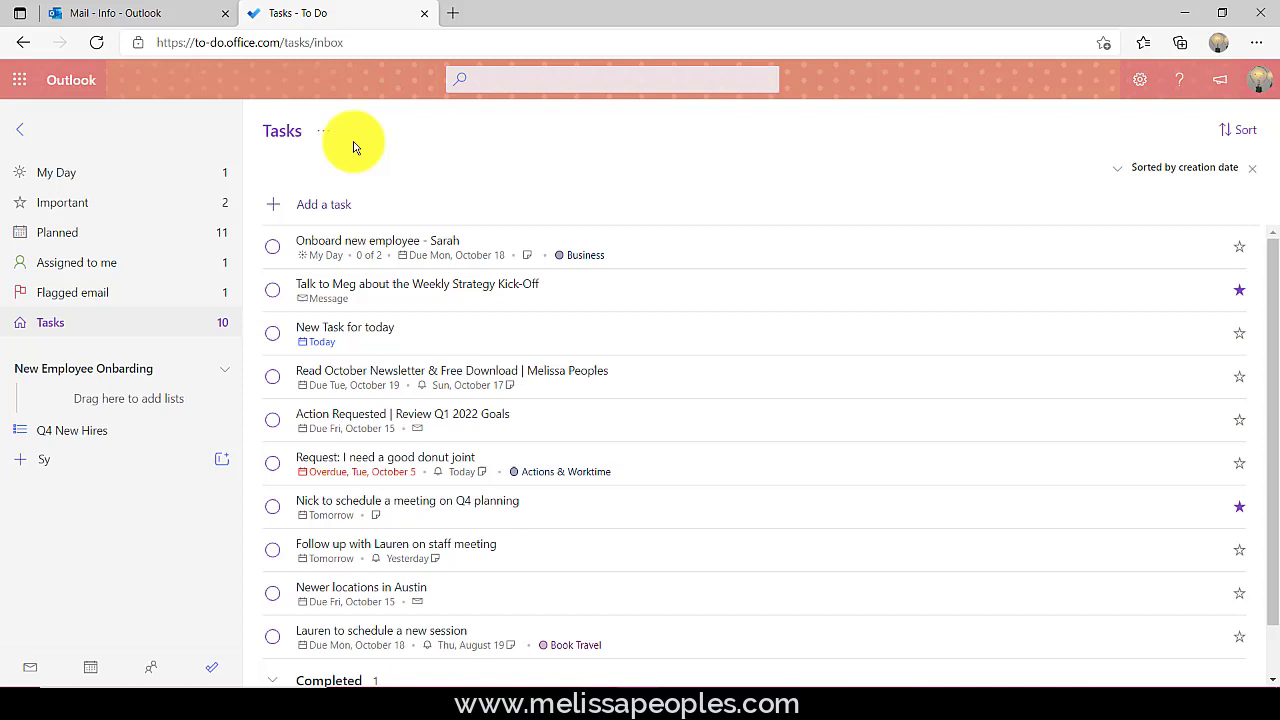
{"action": "left_click", "coordinate": [323, 131]}
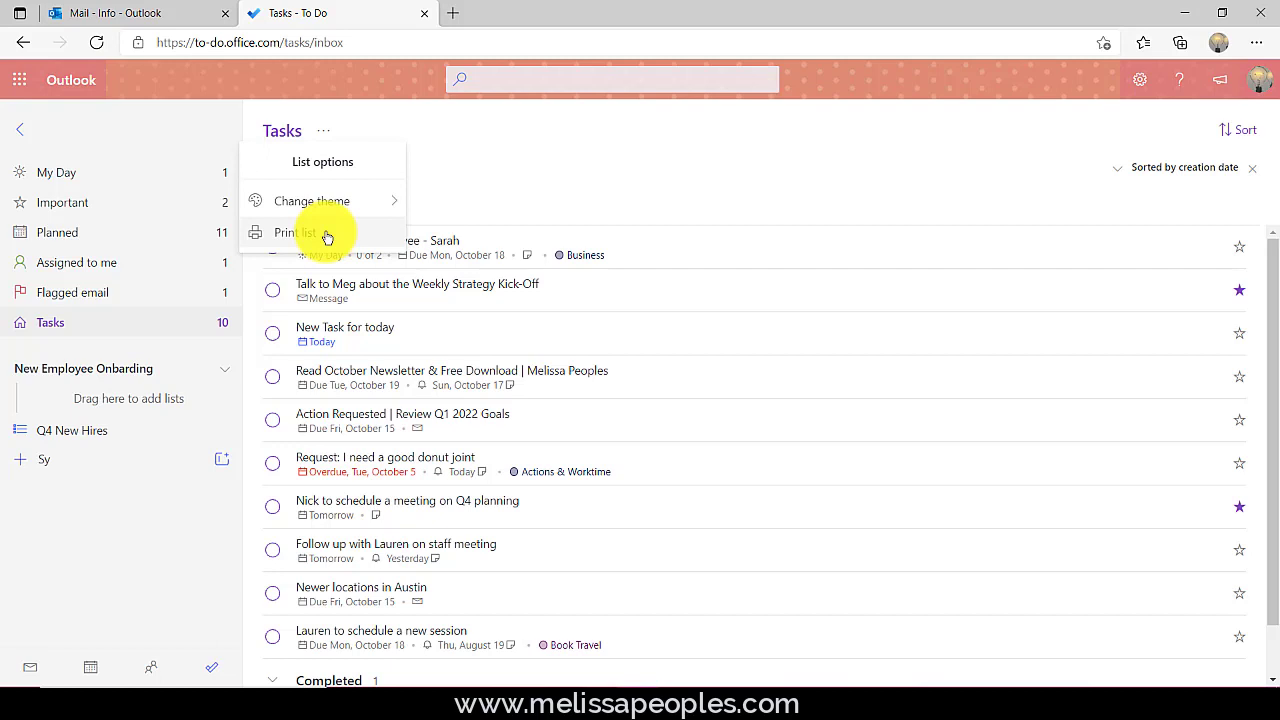
- Preview a Tasks list printout with Print steps on and Print notes off
{"action": "left_click", "coordinate": [327, 237]}
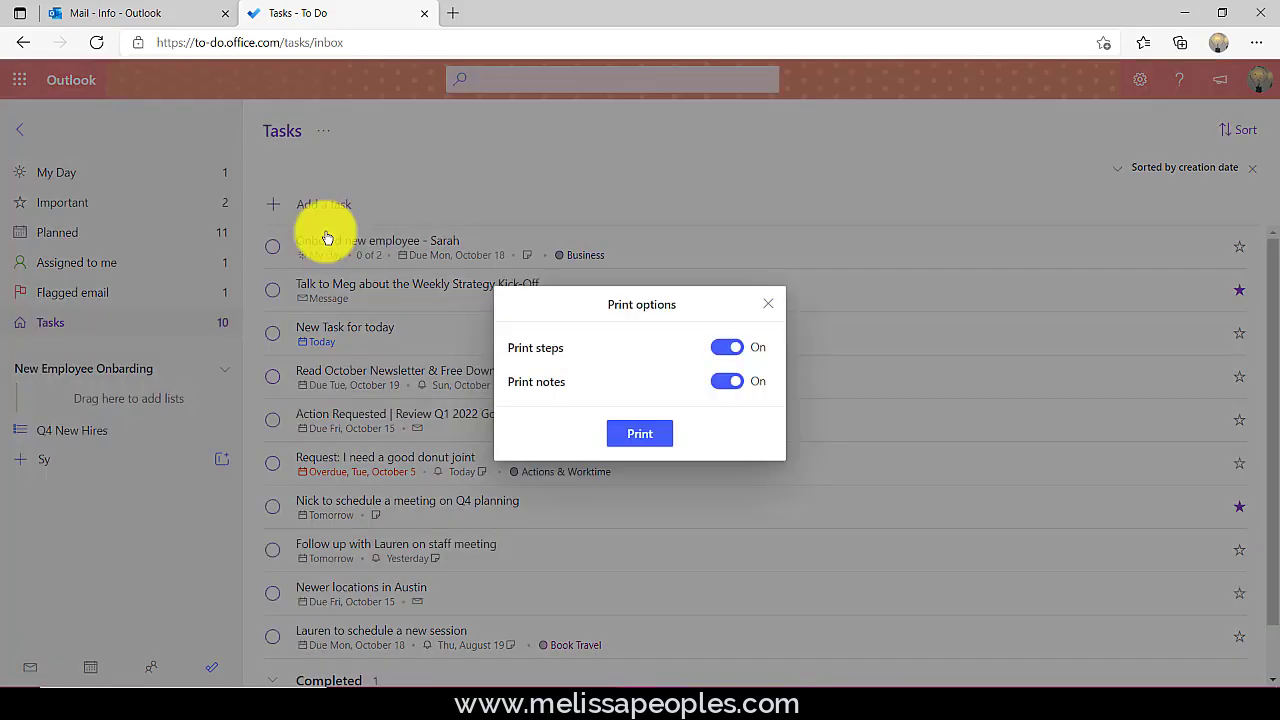
{"action": "left_click", "coordinate": [738, 352]}
{"action": "left_click", "coordinate": [731, 352]}
{"action": "left_click", "coordinate": [722, 384]}
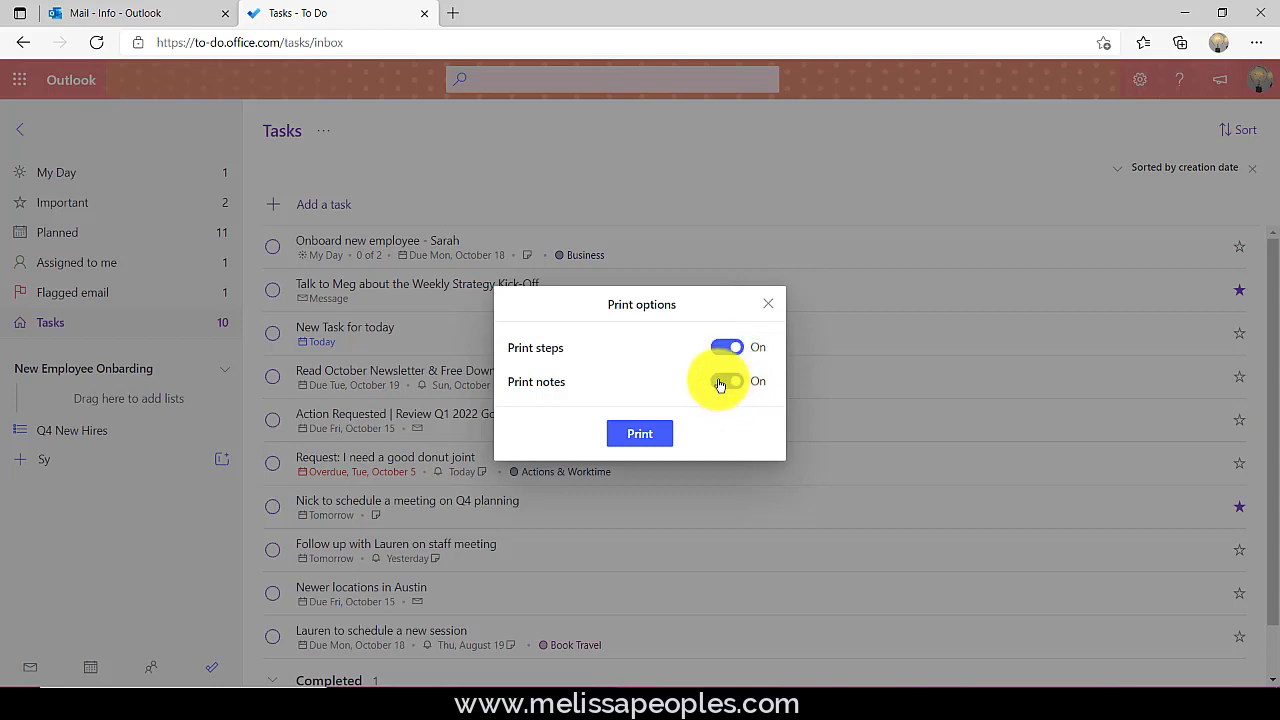
{"action": "left_click", "coordinate": [640, 435]}
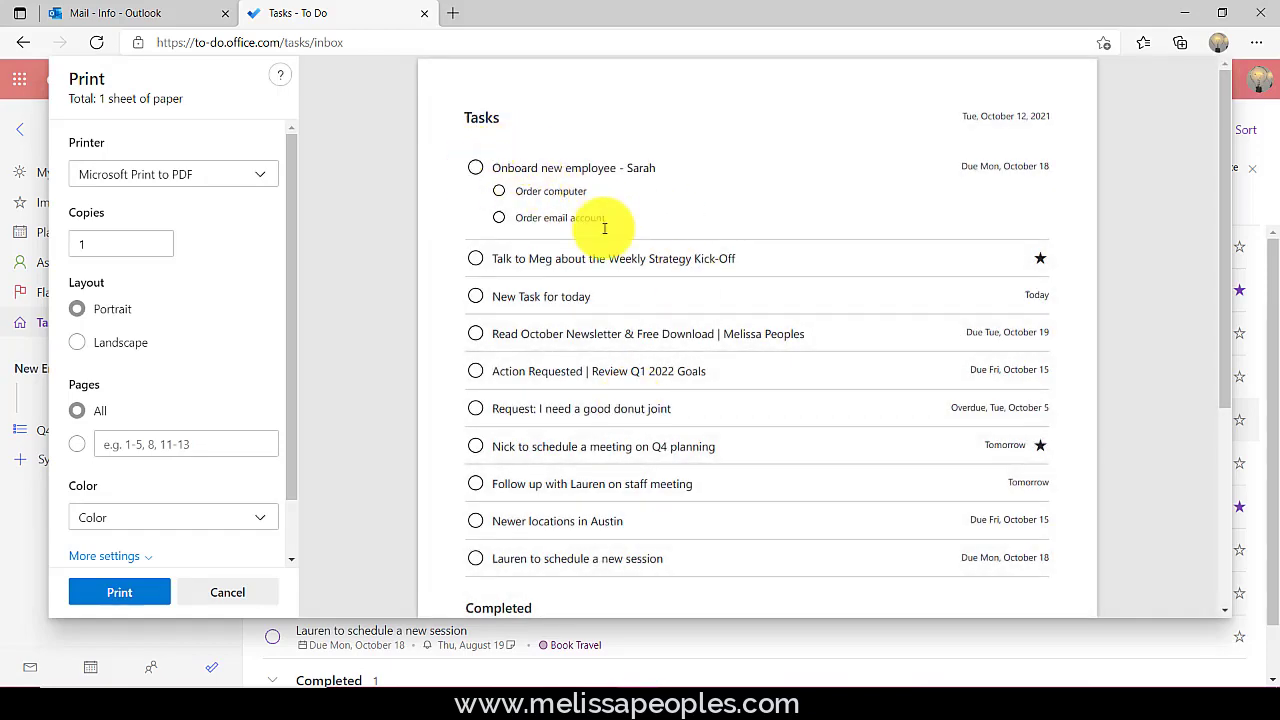
{"action": "scroll", "coordinate": [655, 255], "scroll_direction": "down", "scroll_amount": 2}
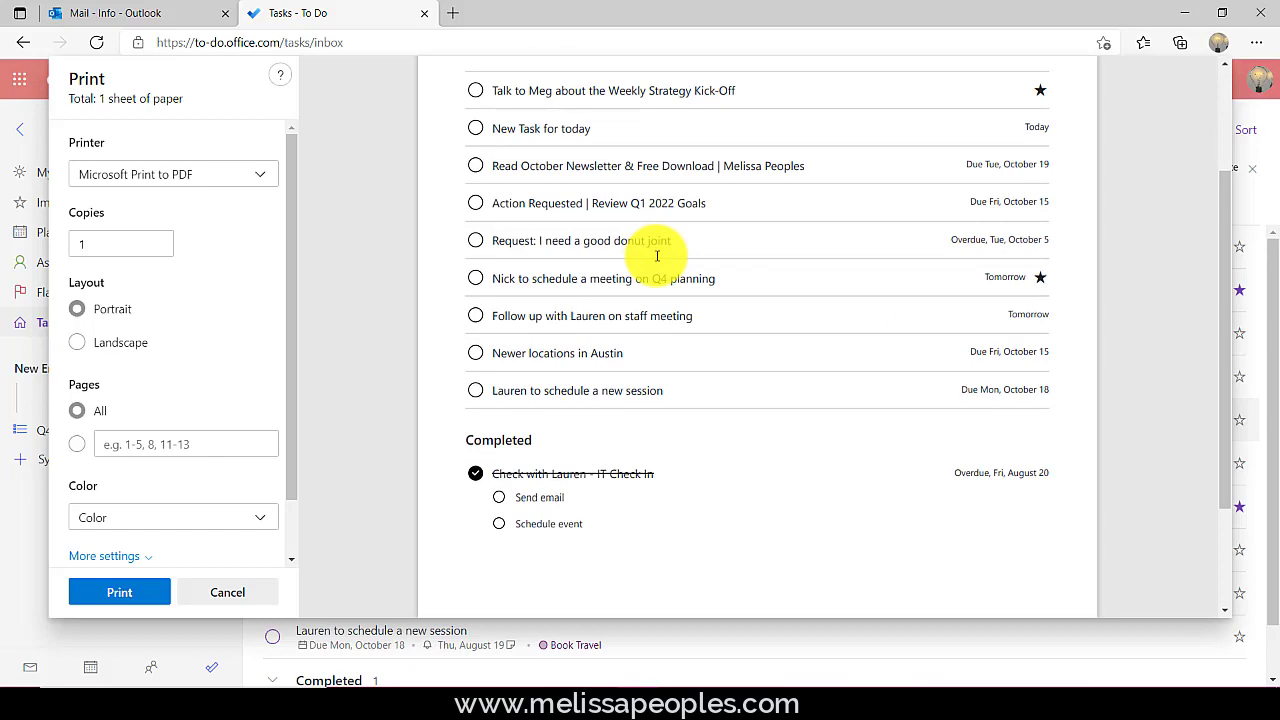
{"action": "scroll", "coordinate": [657, 256], "scroll_direction": "up", "scroll_amount": 2}
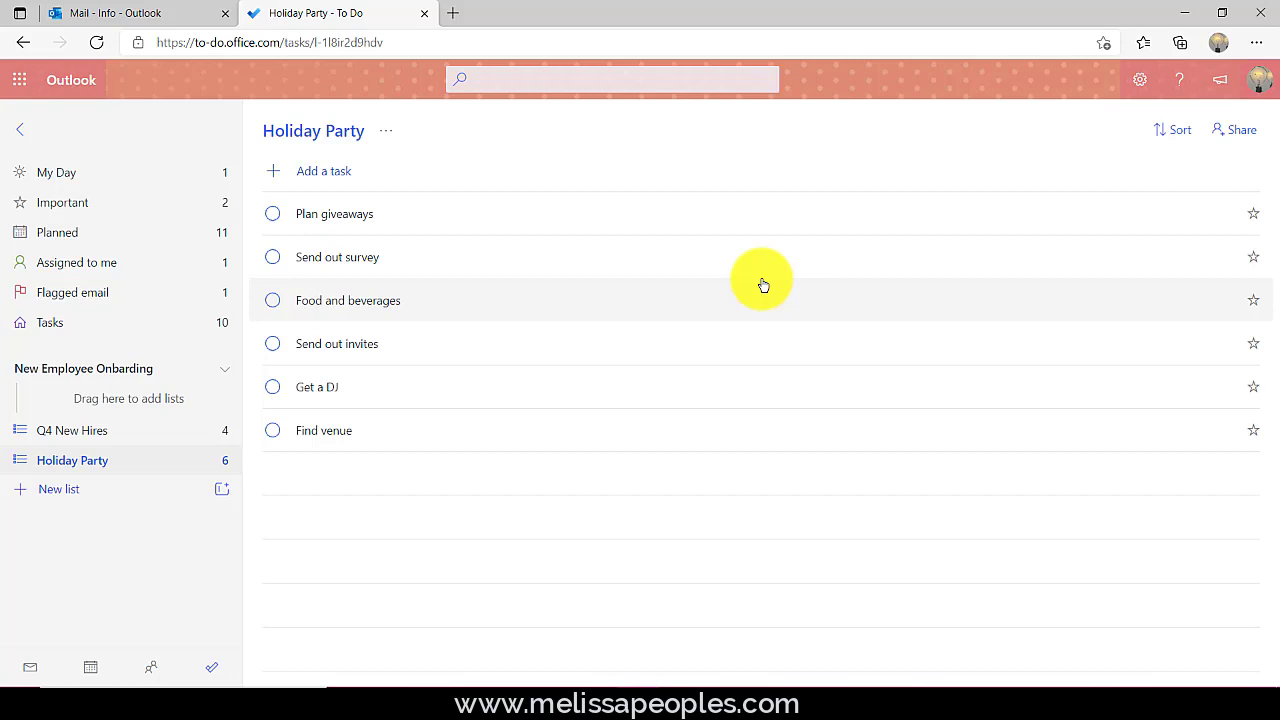
- Create an invitation link for Holiday Party and email it to a colleague via Outlook
{"action": "left_click", "coordinate": [1240, 132]}
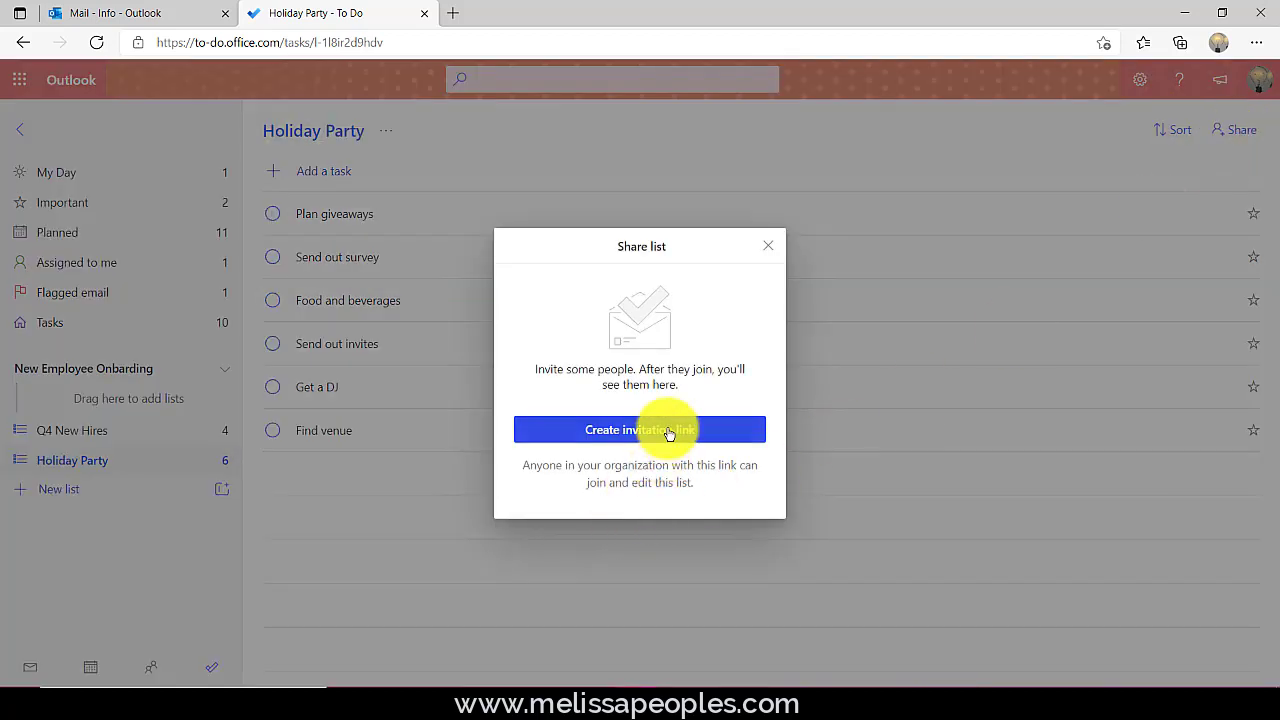
{"action": "left_click", "coordinate": [672, 436]}
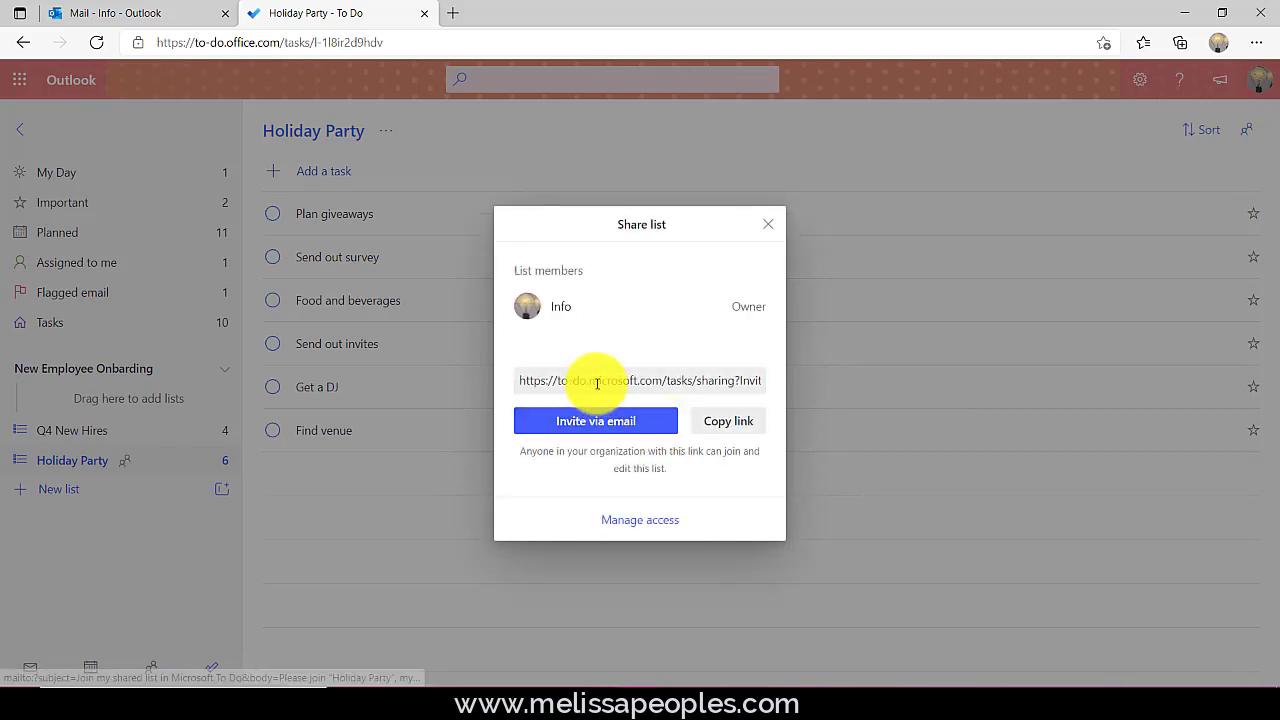
{"action": "left_click", "coordinate": [621, 428]}
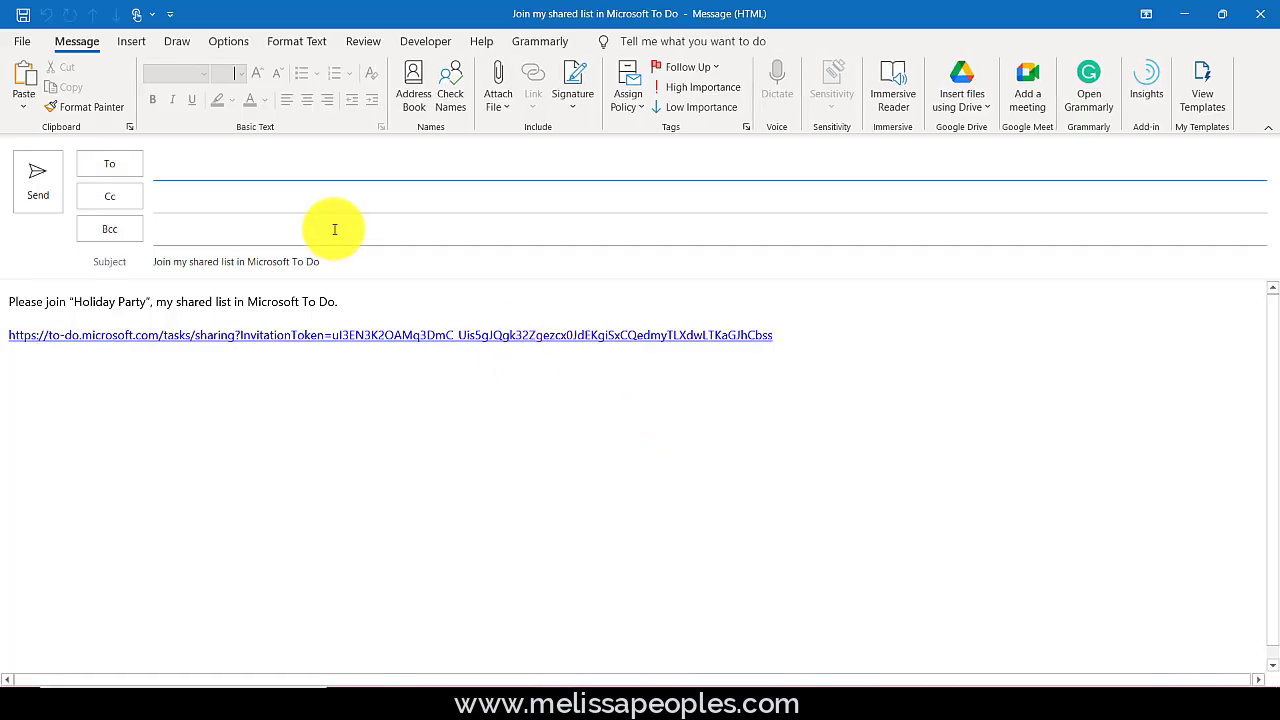
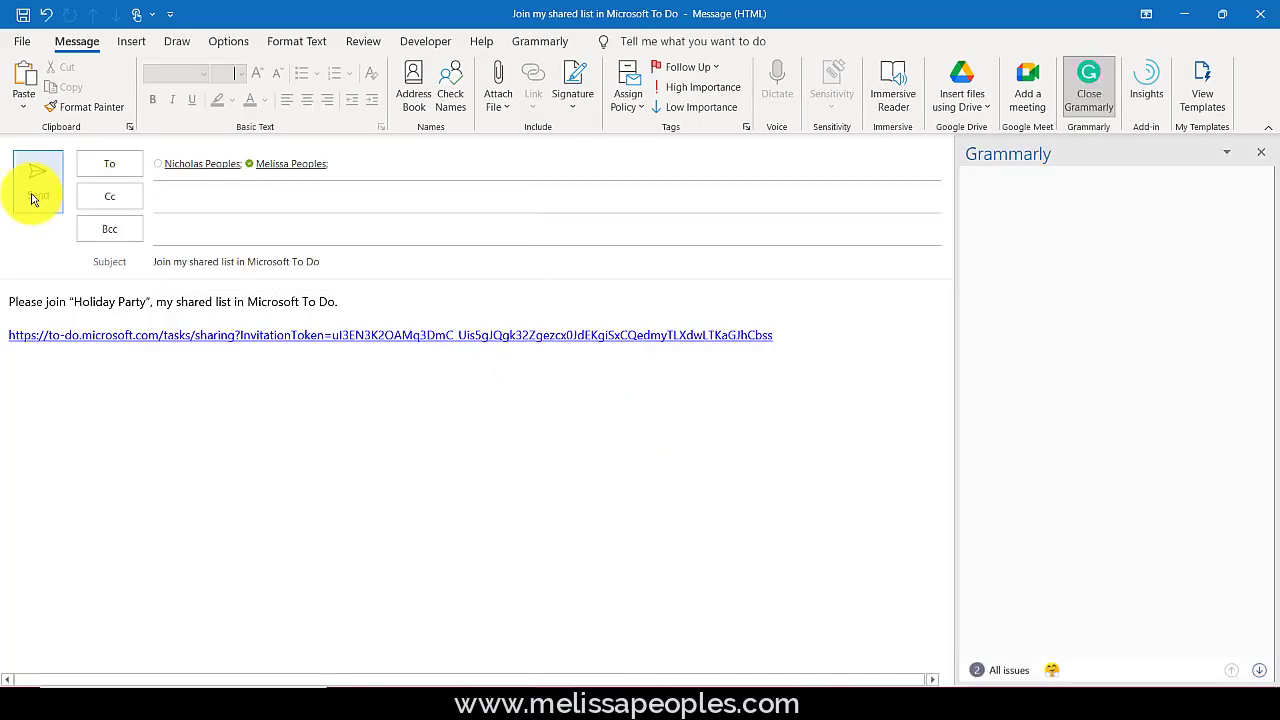
{"action": "left_click", "coordinate": [31, 198]}
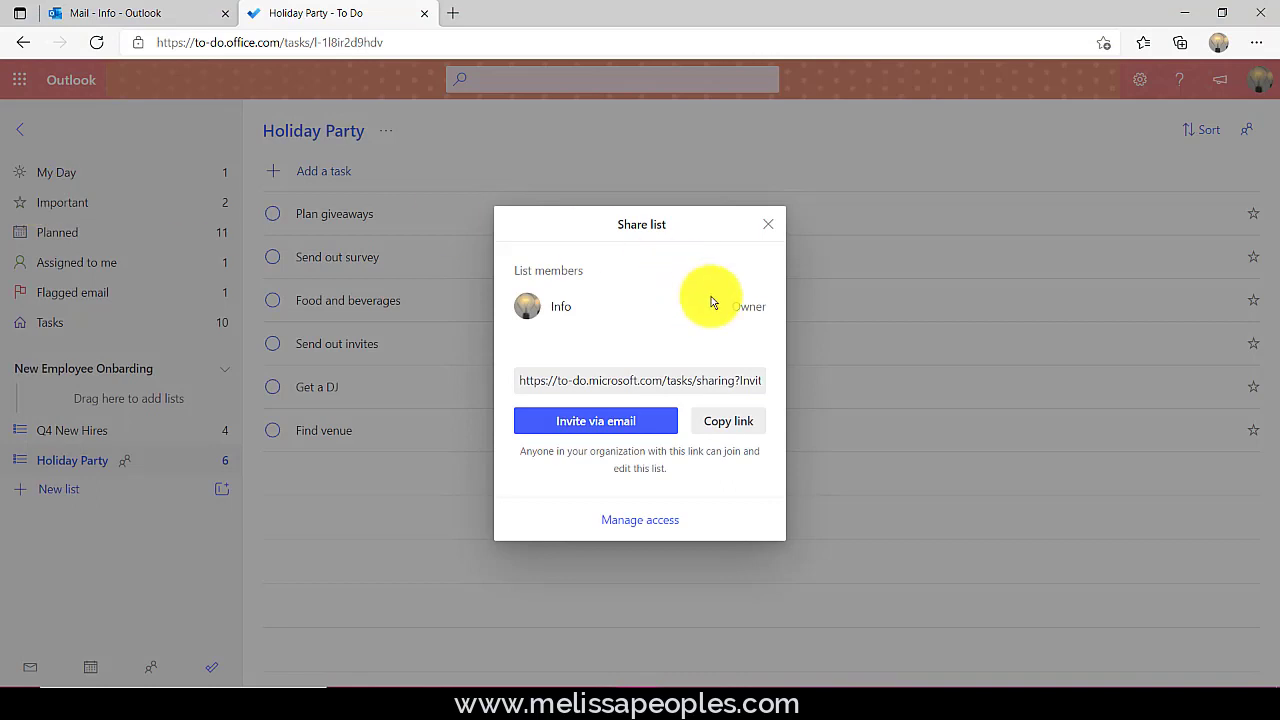
{"action": "left_click", "coordinate": [765, 233]}
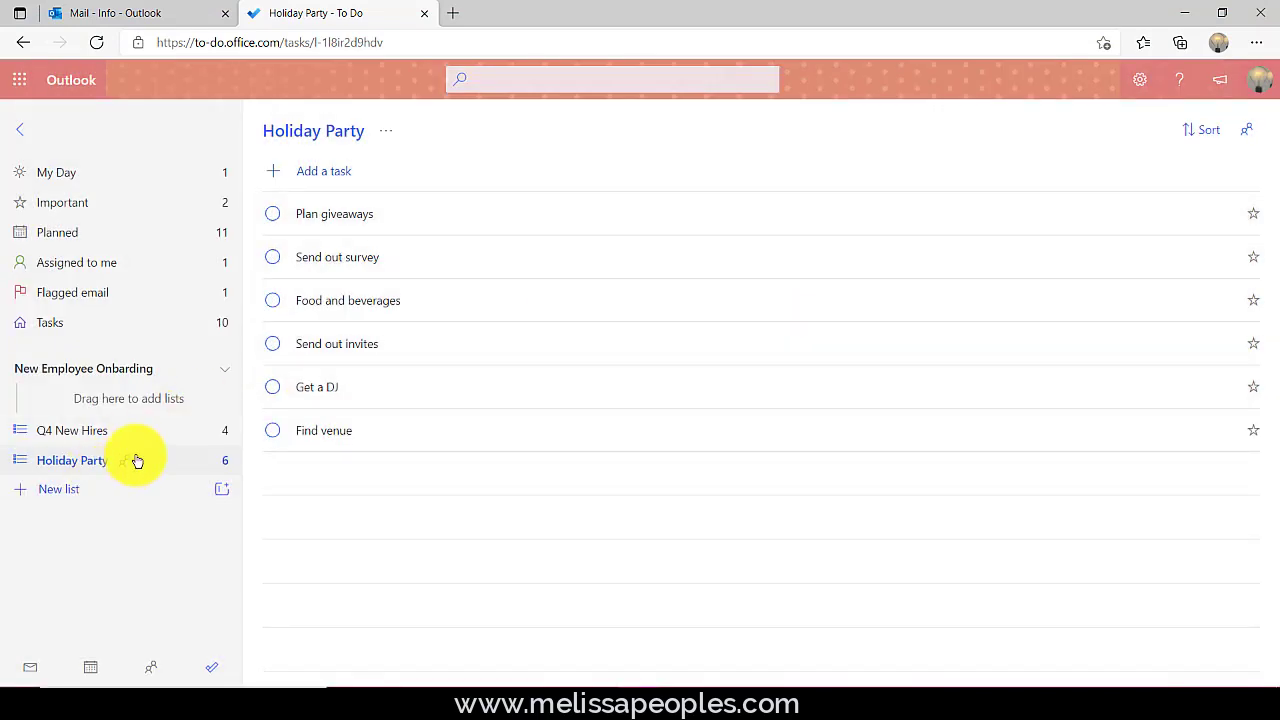
{"action": "right_click", "coordinate": [134, 463]}
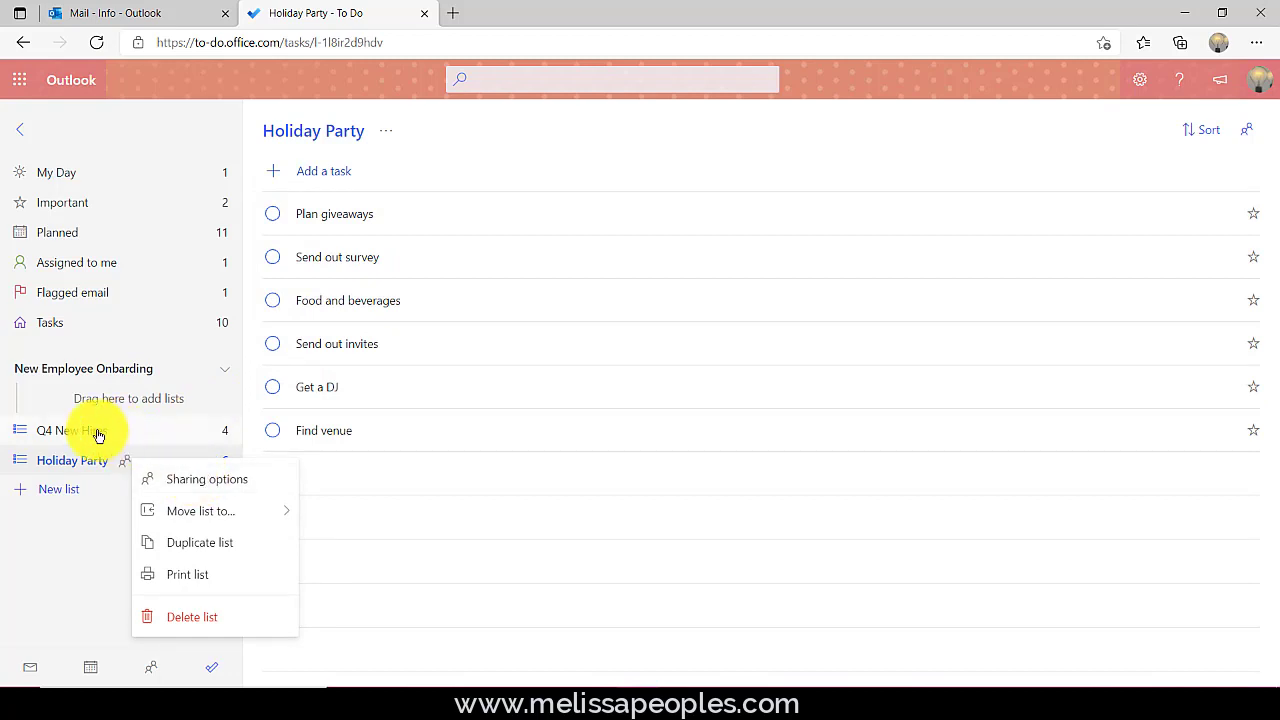
{"action": "left_click", "coordinate": [99, 436]}
{"action": "right_click", "coordinate": [99, 436]}
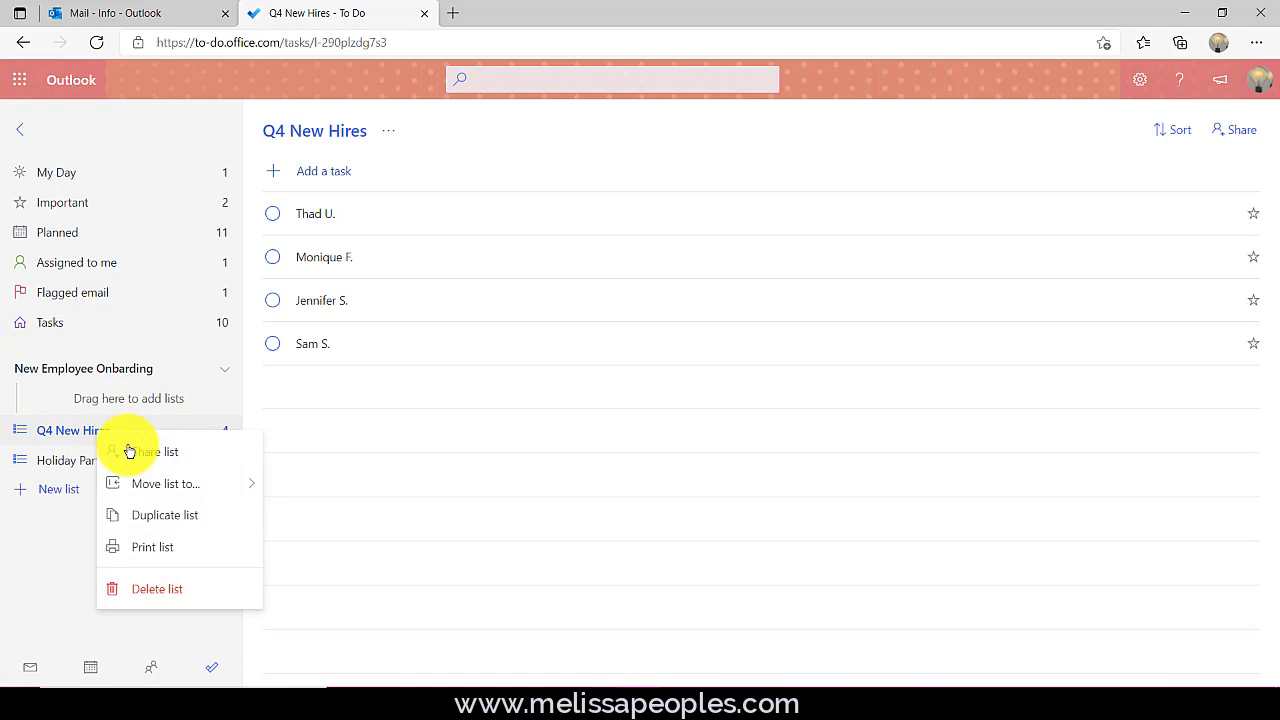
{"action": "left_click", "coordinate": [155, 455]}
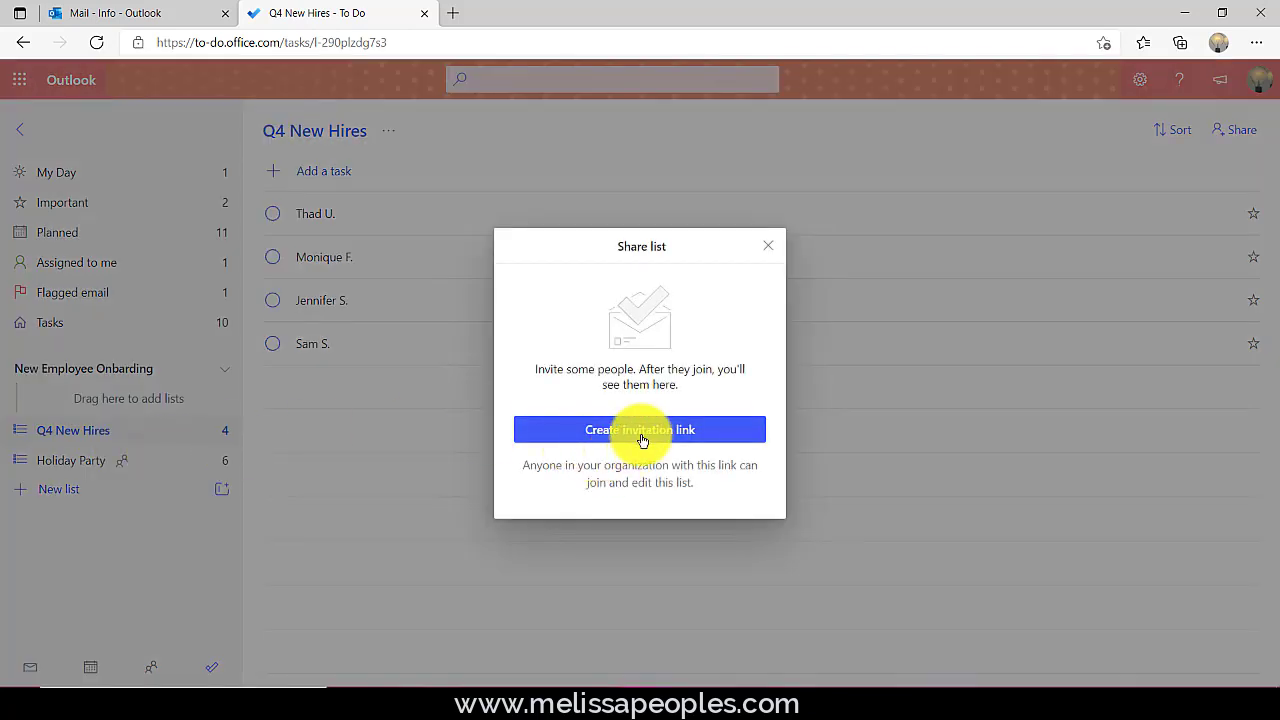
{"action": "left_click", "coordinate": [767, 246]}
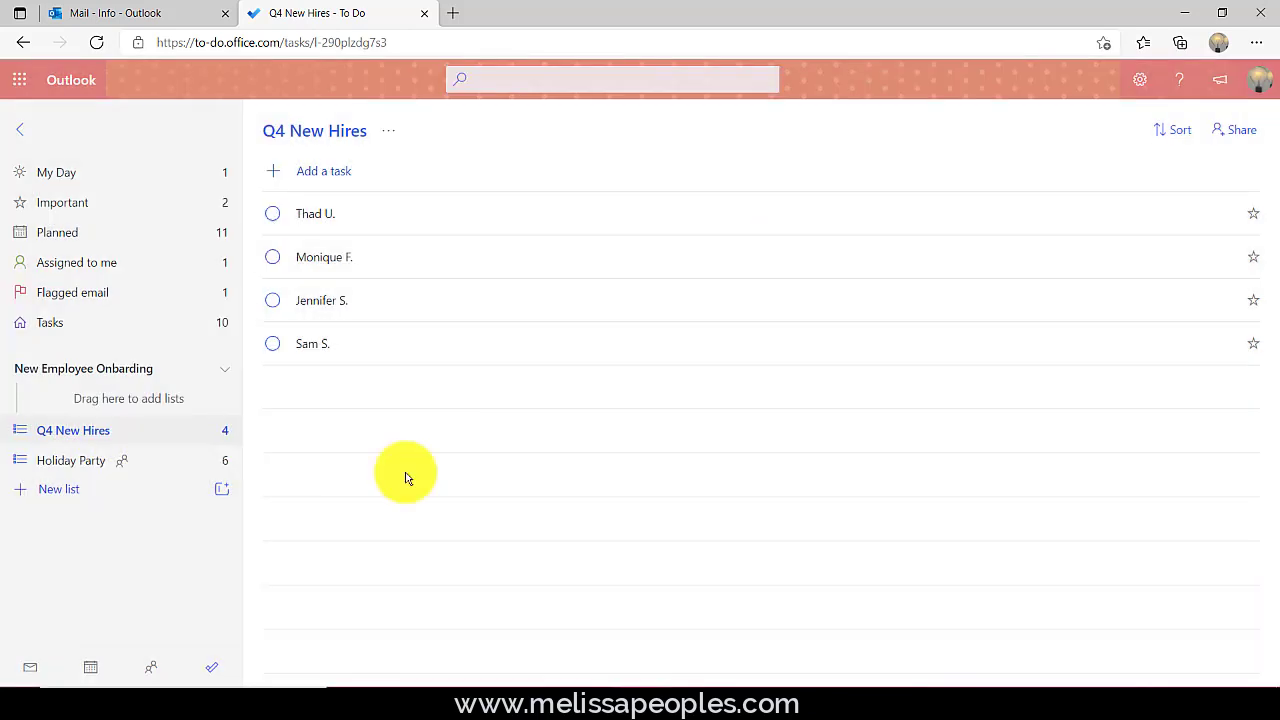
{"action": "left_click", "coordinate": [143, 464]}
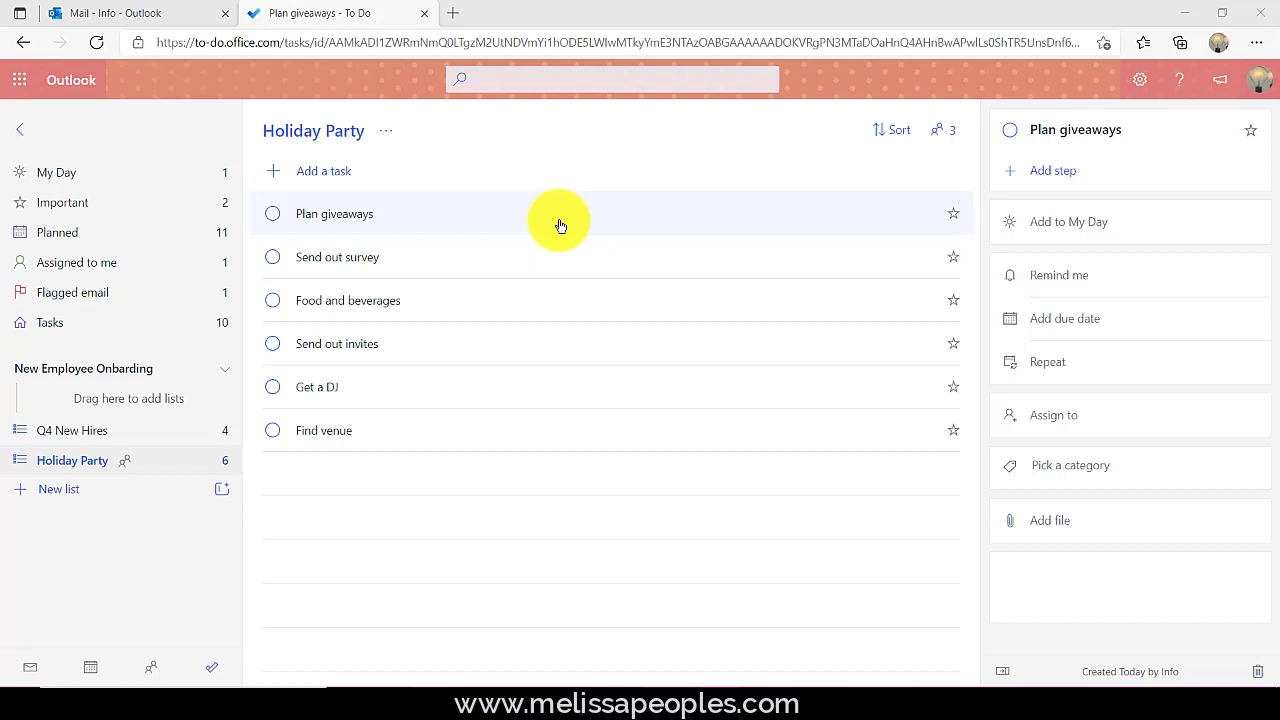
- Assign Plan giveaways to a list member and set its due date to October 22
{"action": "left_click", "coordinate": [1062, 416]}
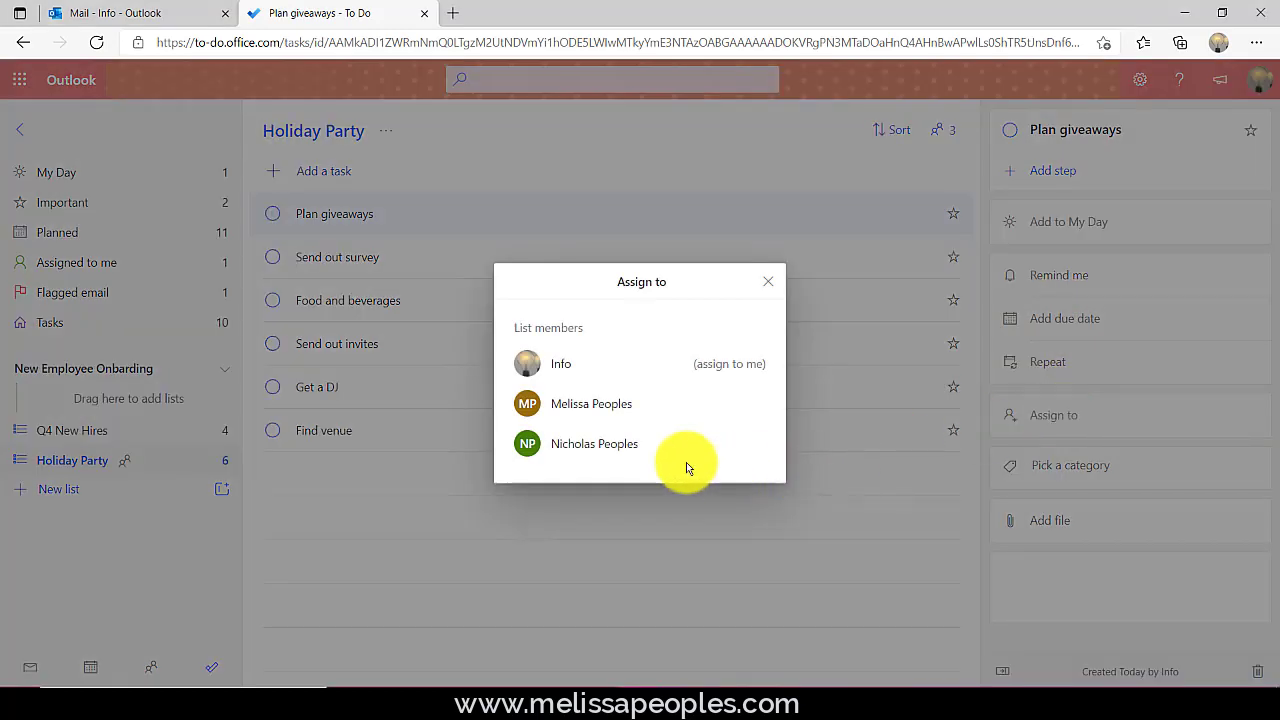
{"action": "left_click", "coordinate": [658, 452]}
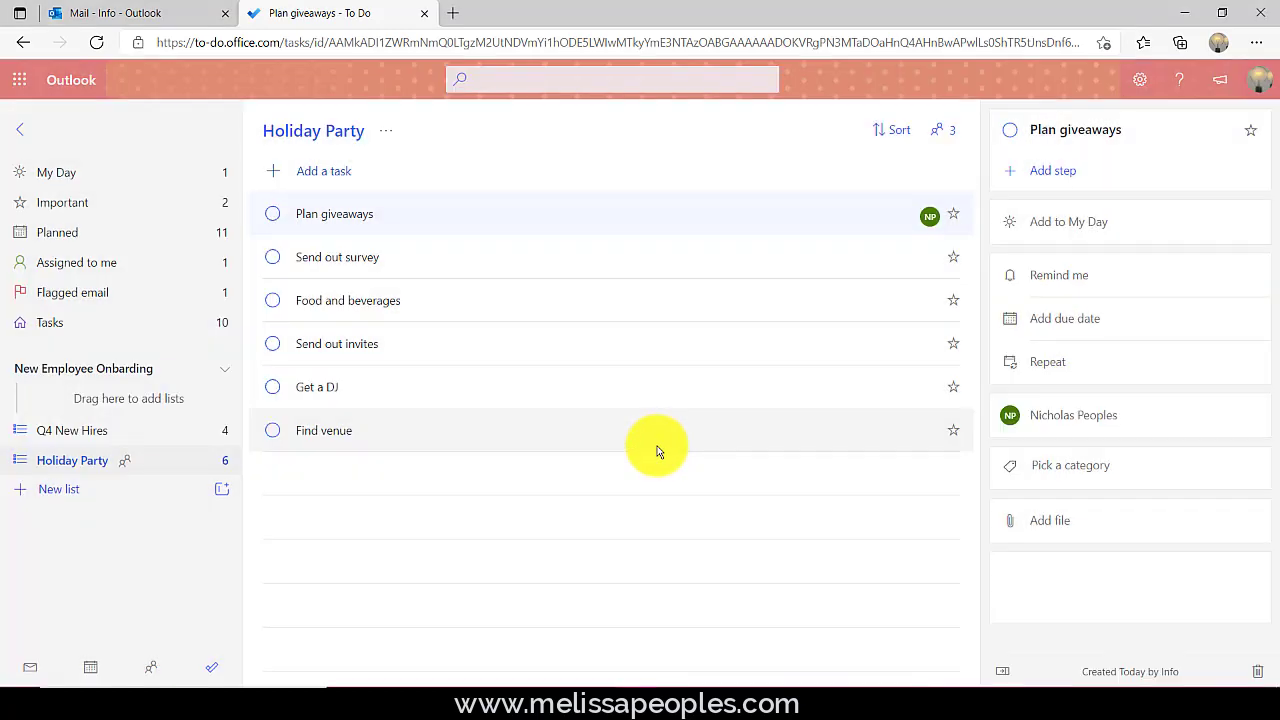
{"action": "left_click", "coordinate": [1088, 320]}
{"action": "left_click", "coordinate": [1114, 508]}
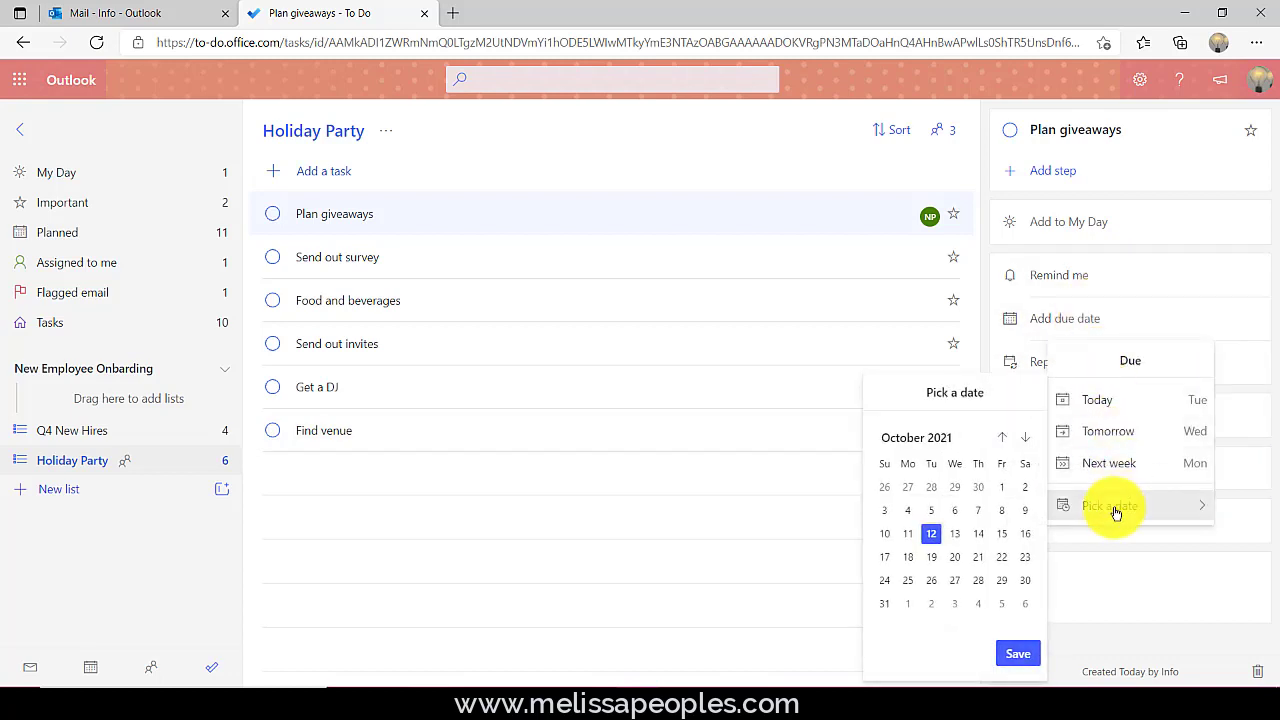
{"action": "left_click", "coordinate": [1002, 560]}
{"action": "left_click", "coordinate": [1018, 653]}
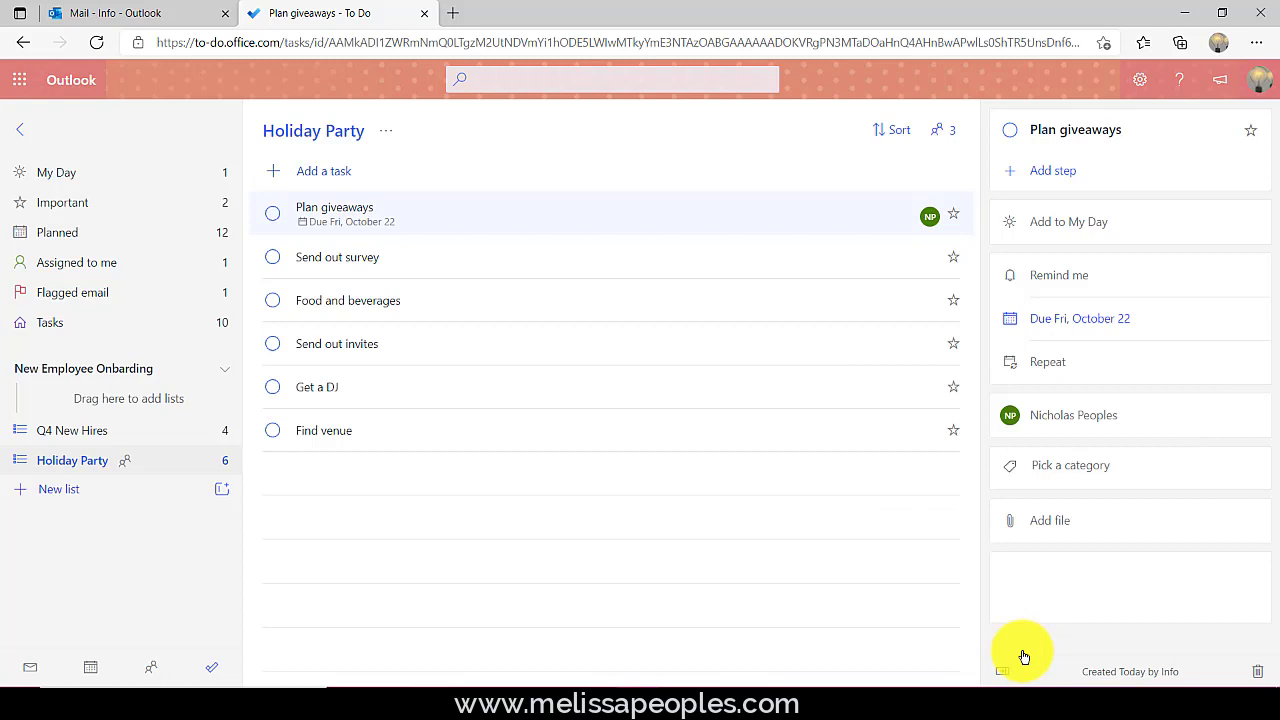
- Tag Plan giveaways with the Medium Priority category
{"action": "left_click", "coordinate": [1073, 468]}
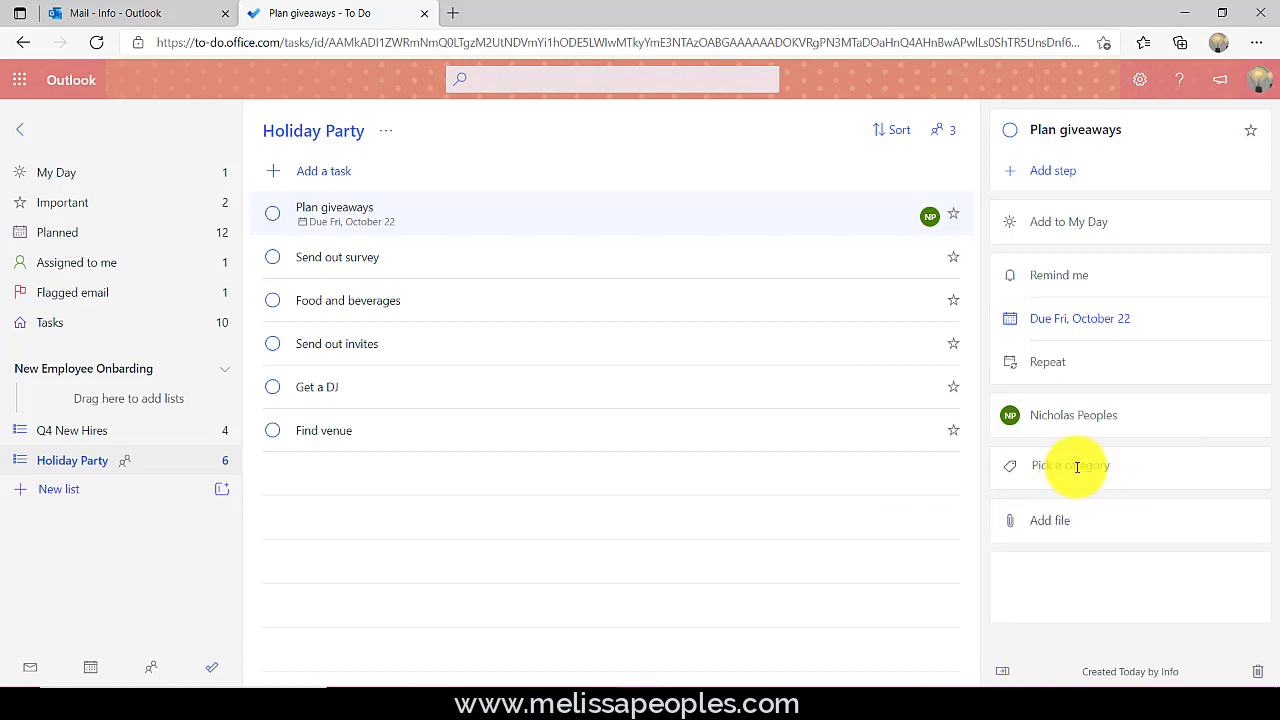
{"action": "left_click", "coordinate": [1152, 518]}
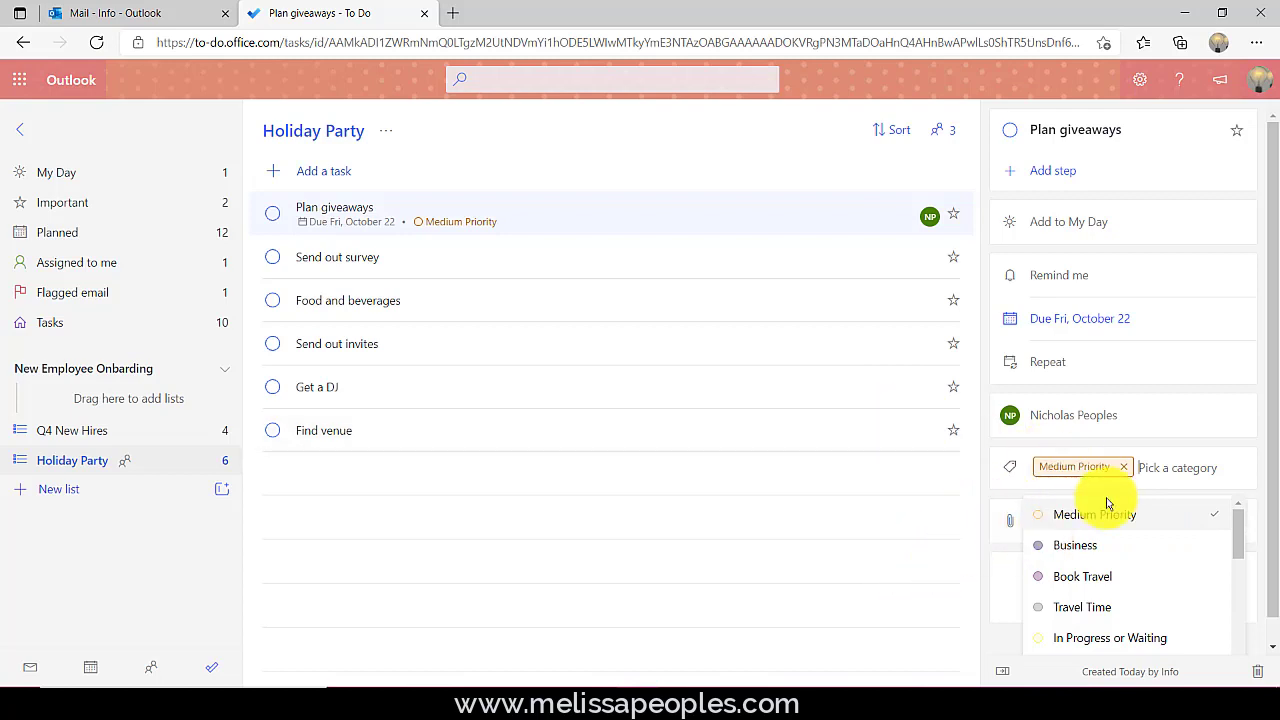
{"action": "left_click", "coordinate": [857, 604]}
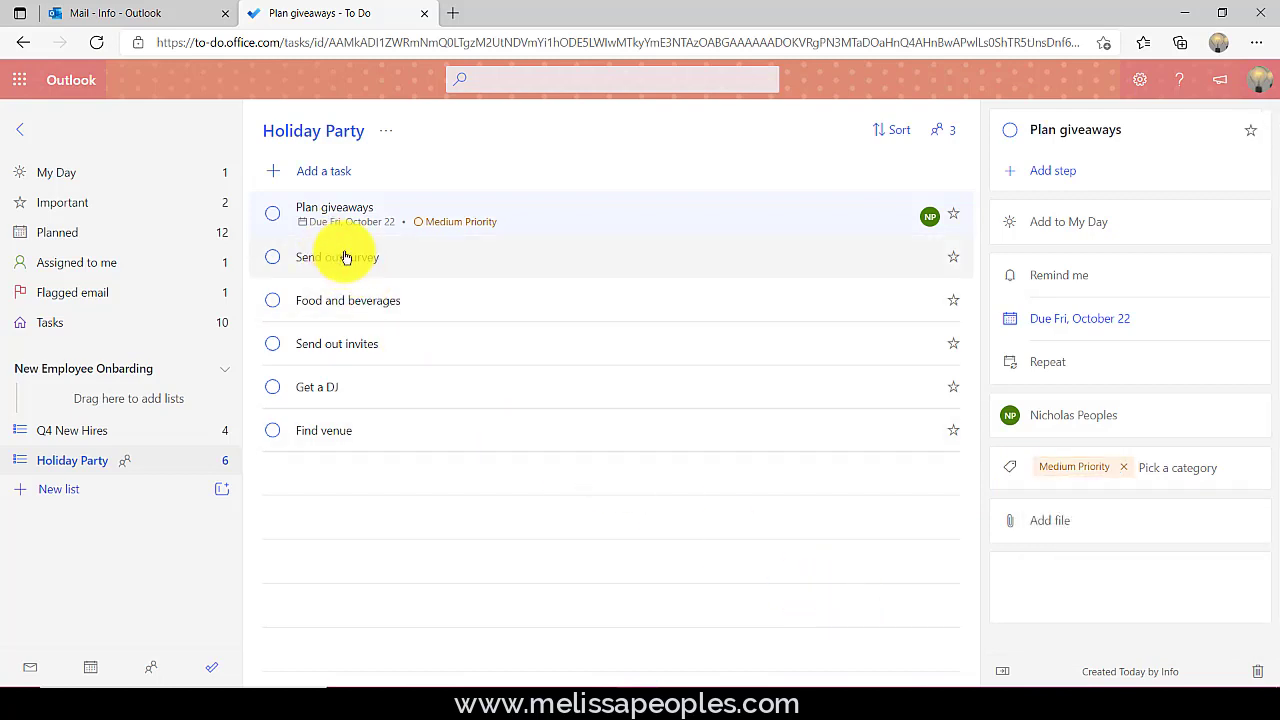
{"action": "left_click", "coordinate": [1058, 173]}
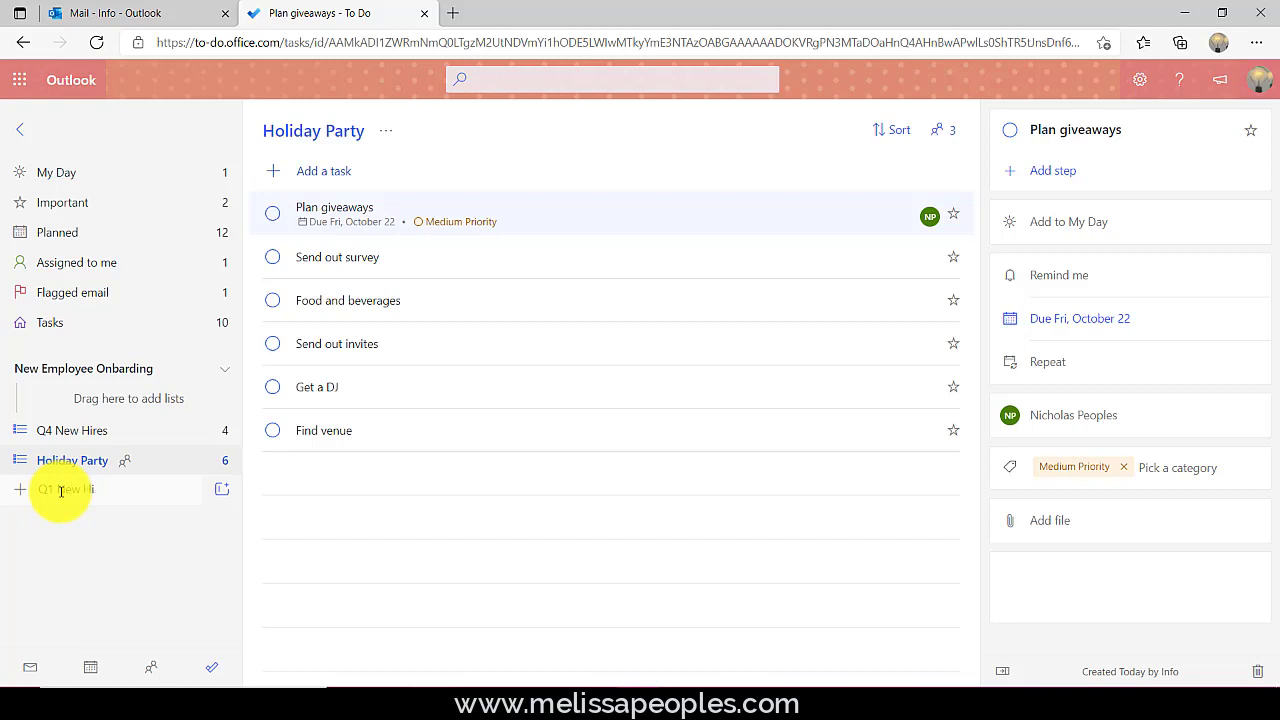
- Create the Q1 New Hires - 2022 list and drag it under Q4 New Hires in the group
{"action": "type", "text": "res - 2022"}
{"action": "key", "text": "Return"}
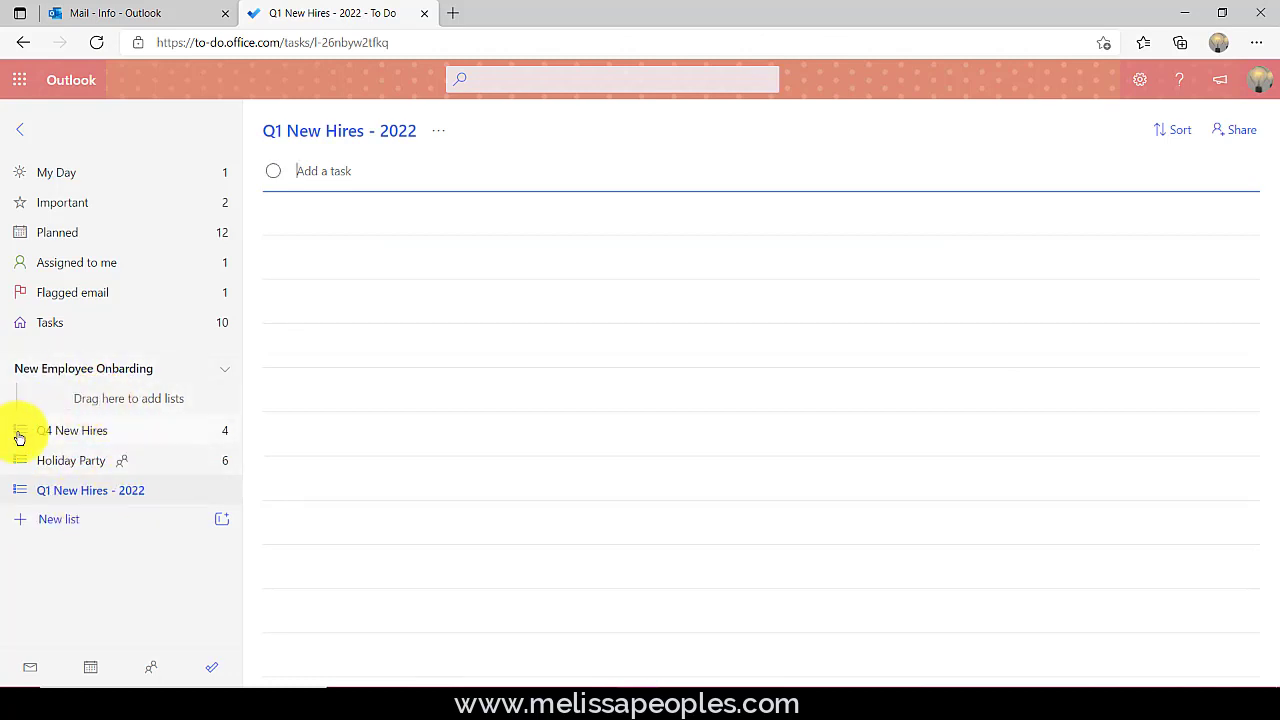
{"action": "left_click_drag", "start_coordinate": [21, 436], "coordinate": [46, 398]}
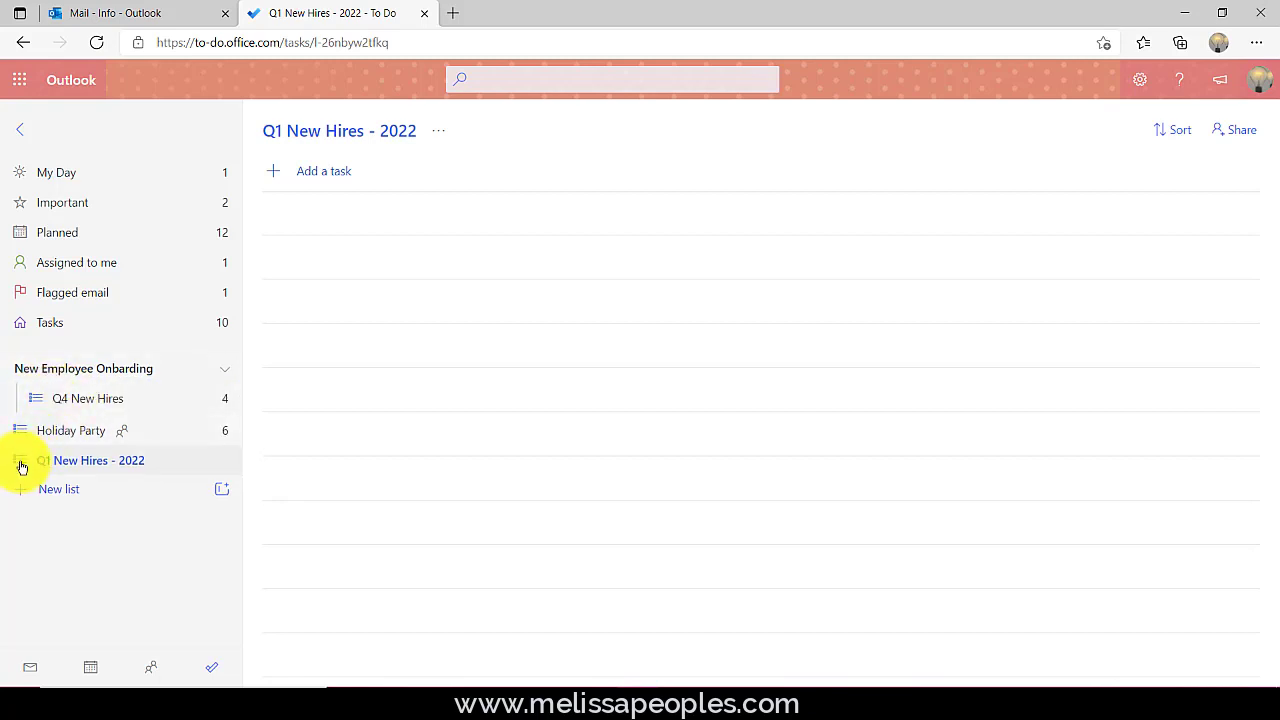
{"action": "left_click_drag", "start_coordinate": [22, 467], "coordinate": [63, 414]}
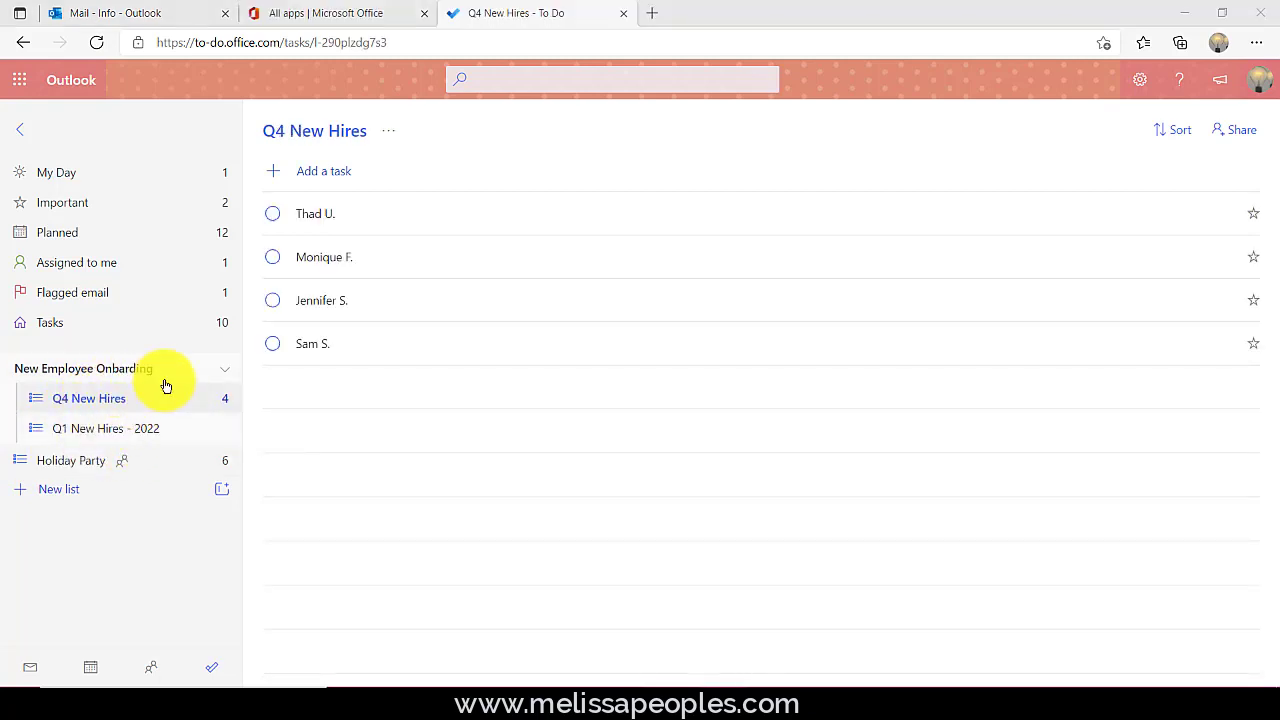
- Drag Holiday Party above the New Employee Onbarding group, then collapse the group
{"action": "left_click", "coordinate": [228, 371]}
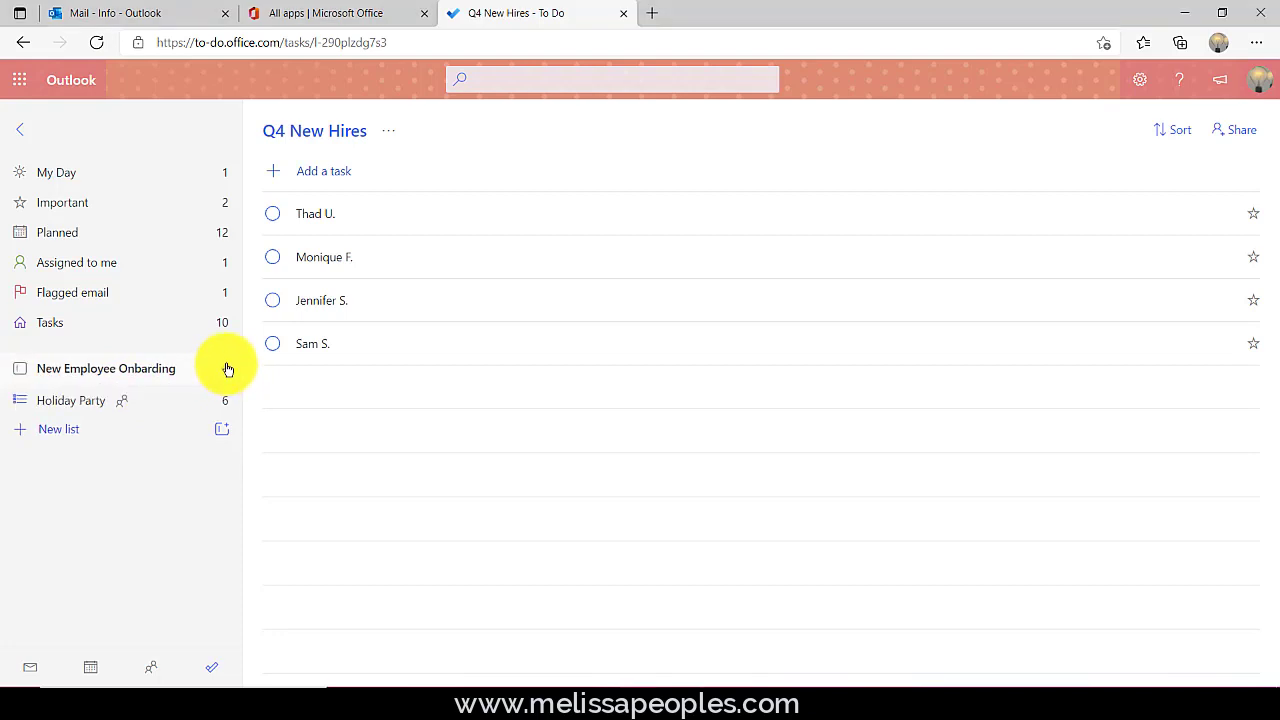
{"action": "left_click", "coordinate": [228, 370]}
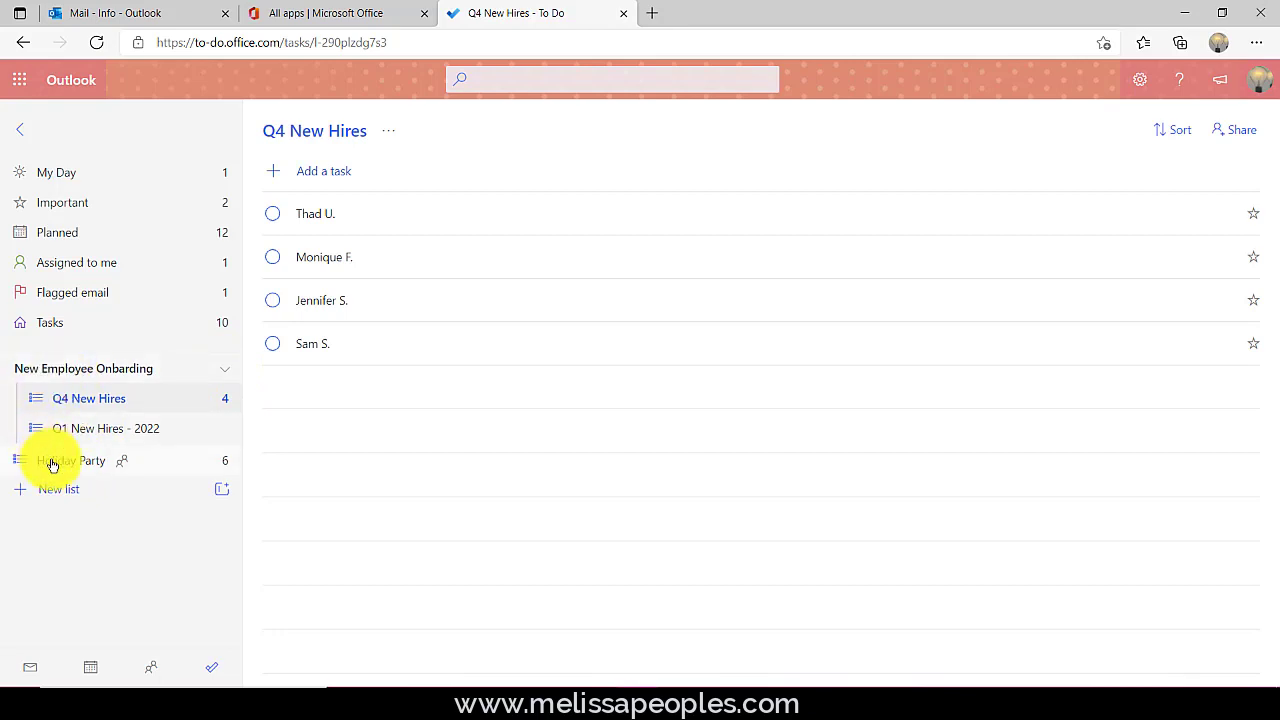
{"action": "left_click_drag", "start_coordinate": [54, 467], "coordinate": [54, 375]}
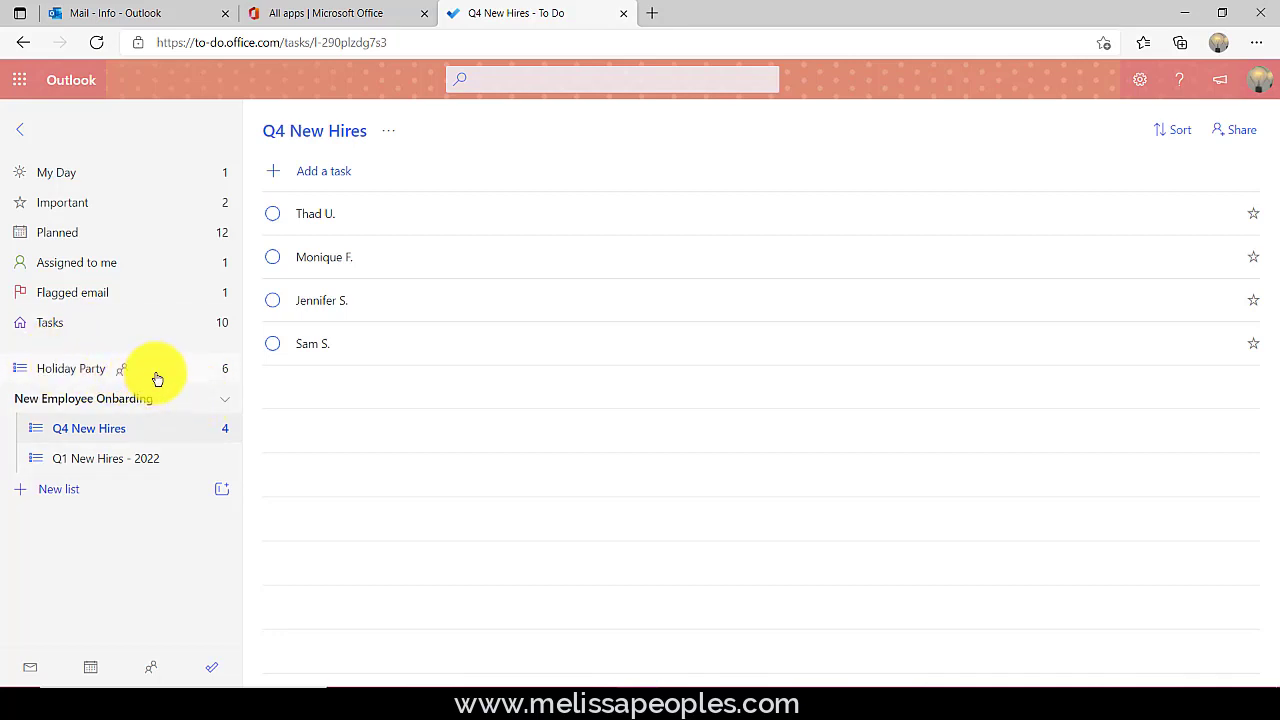
{"action": "left_click", "coordinate": [225, 400]}
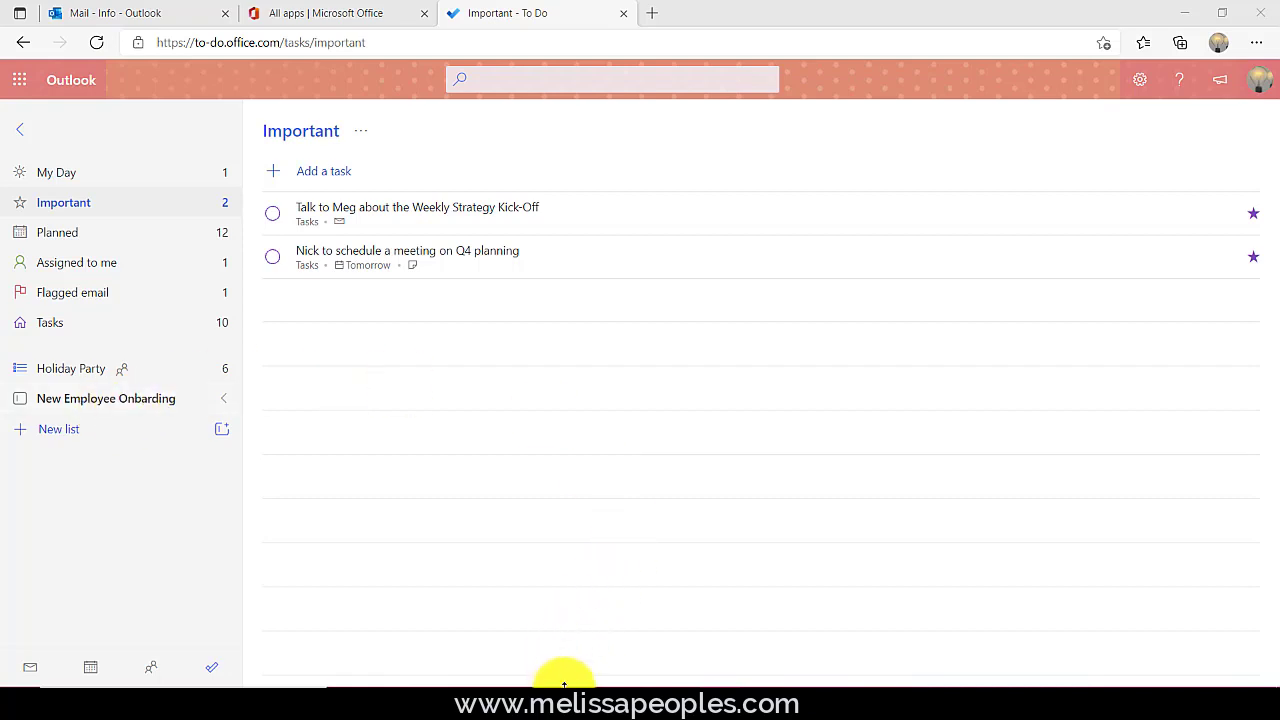
{"action": "mouse_move", "coordinate": [557, 692]}
{"action": "left_click", "coordinate": [477, 630]}
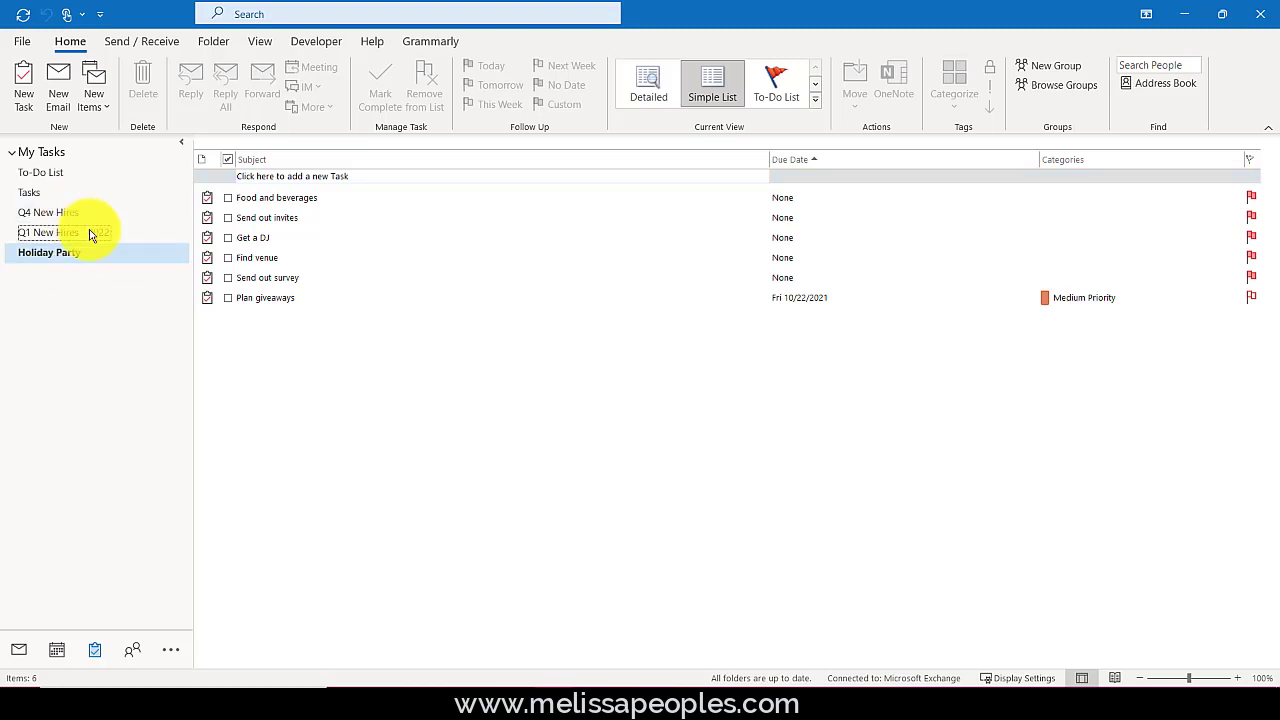
- Back in To Do, move the Weekly Strategy Kick-Off task to Q1 New Hires - 2022
{"action": "left_click", "coordinate": [1183, 14]}
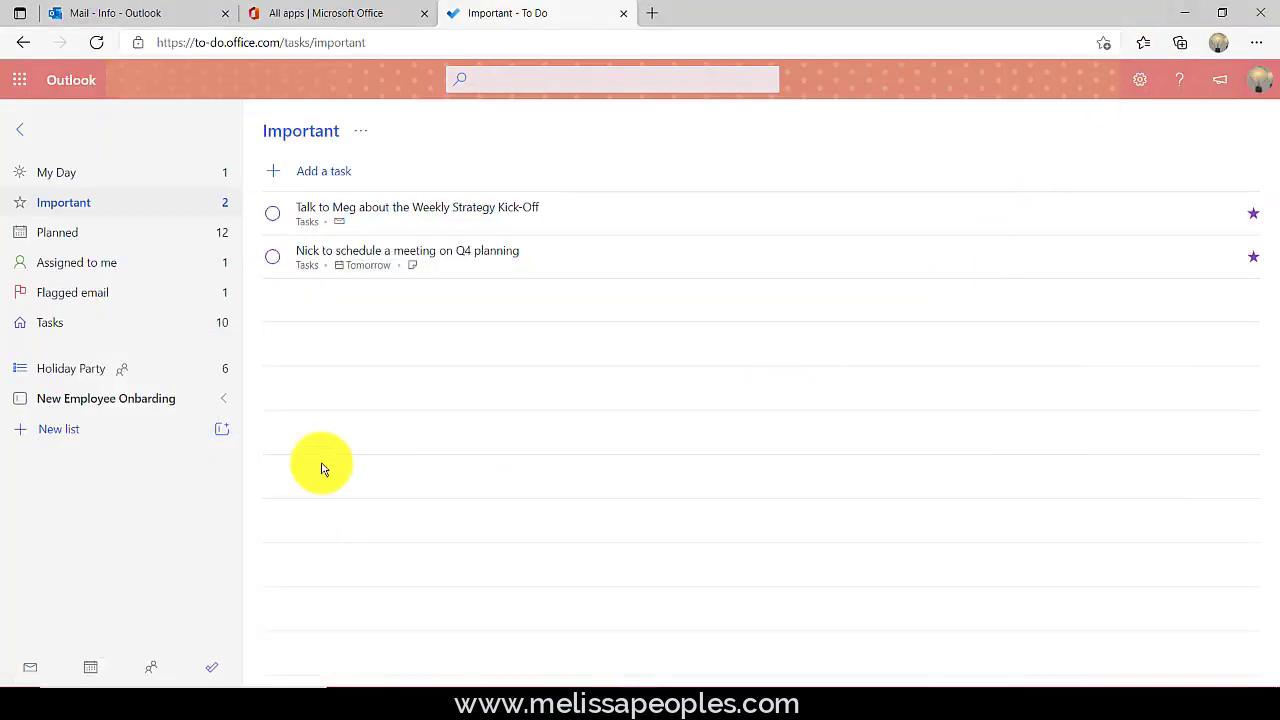
{"action": "right_click", "coordinate": [550, 225]}
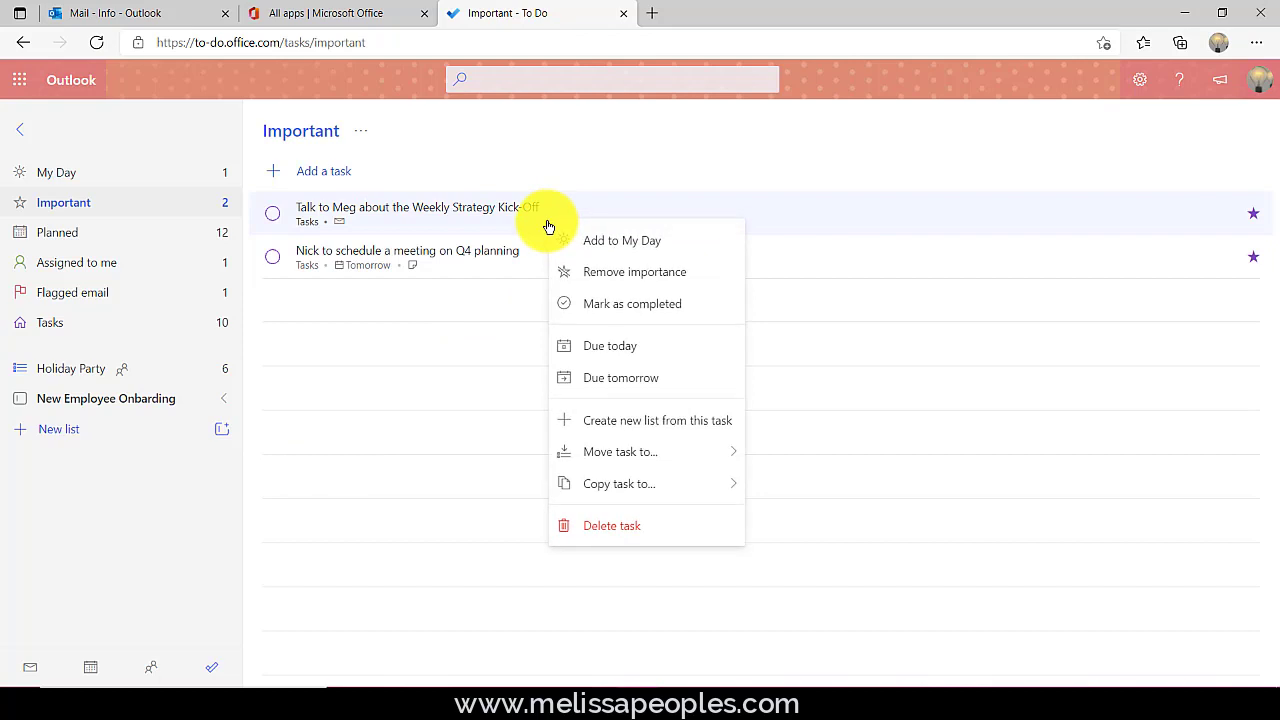
{"action": "mouse_move", "coordinate": [612, 460]}
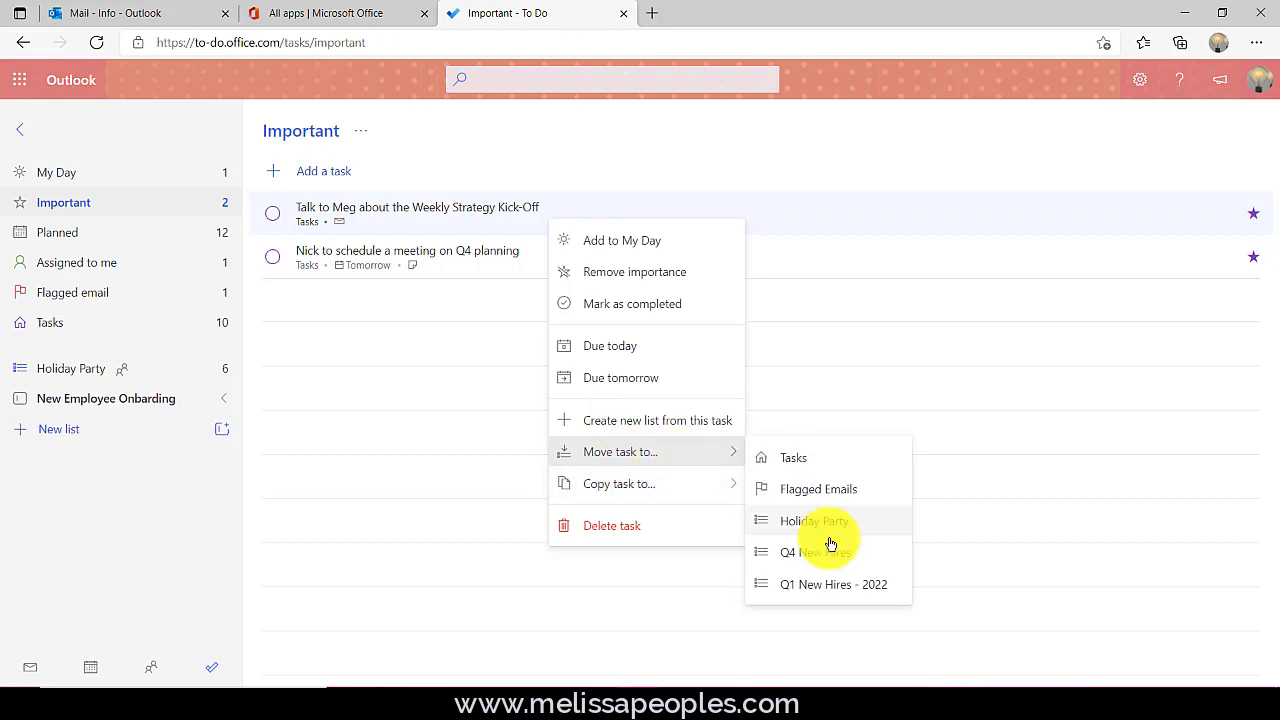
{"action": "left_click", "coordinate": [815, 586]}
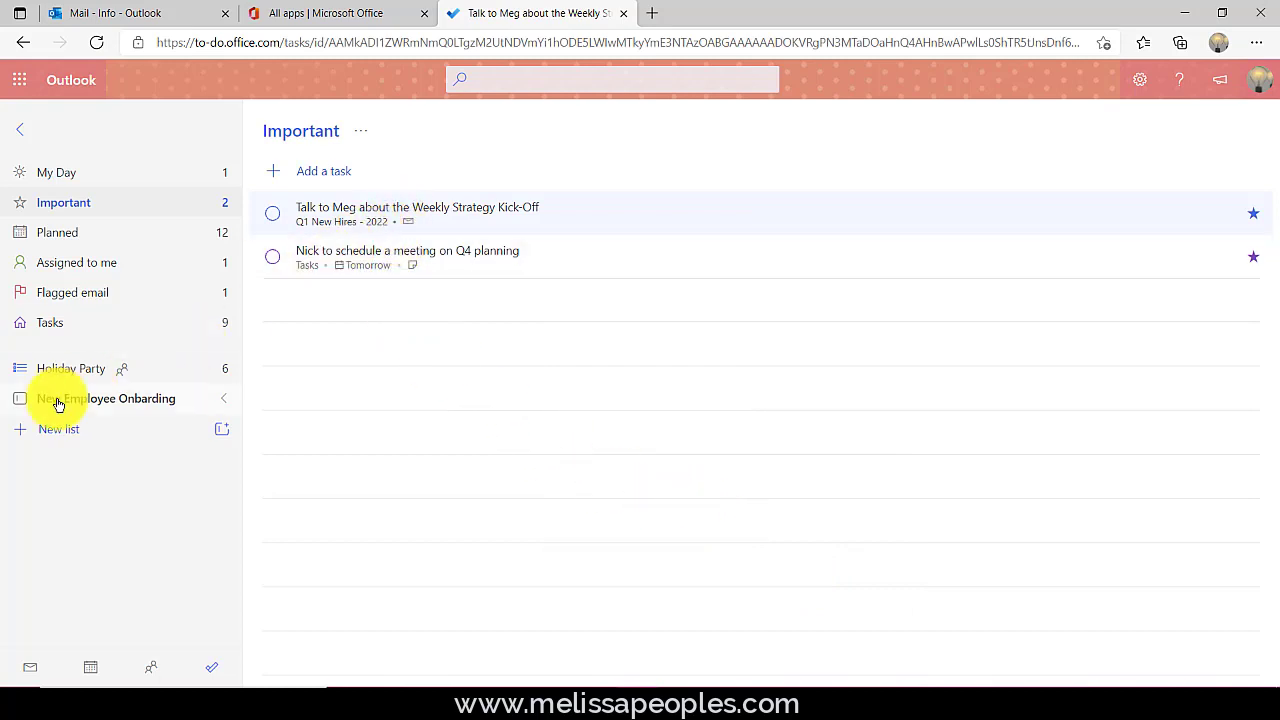
{"action": "right_click", "coordinate": [406, 213]}
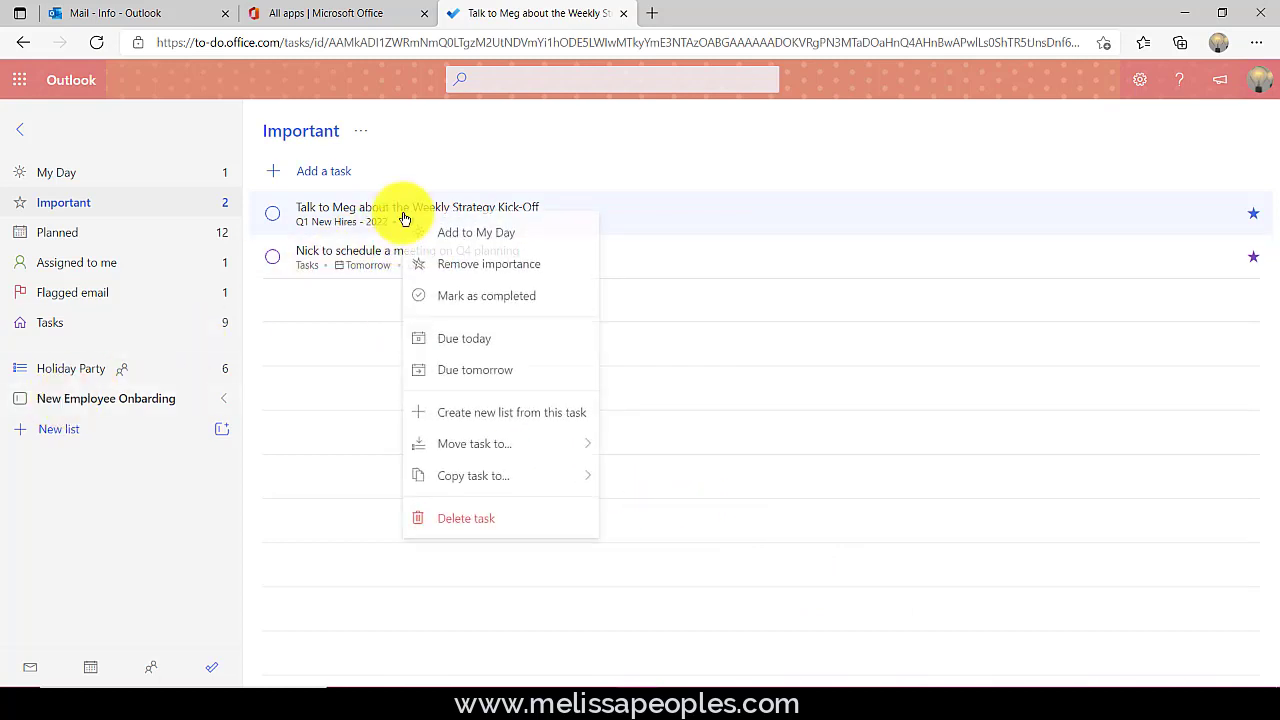
{"action": "mouse_move", "coordinate": [531, 475]}
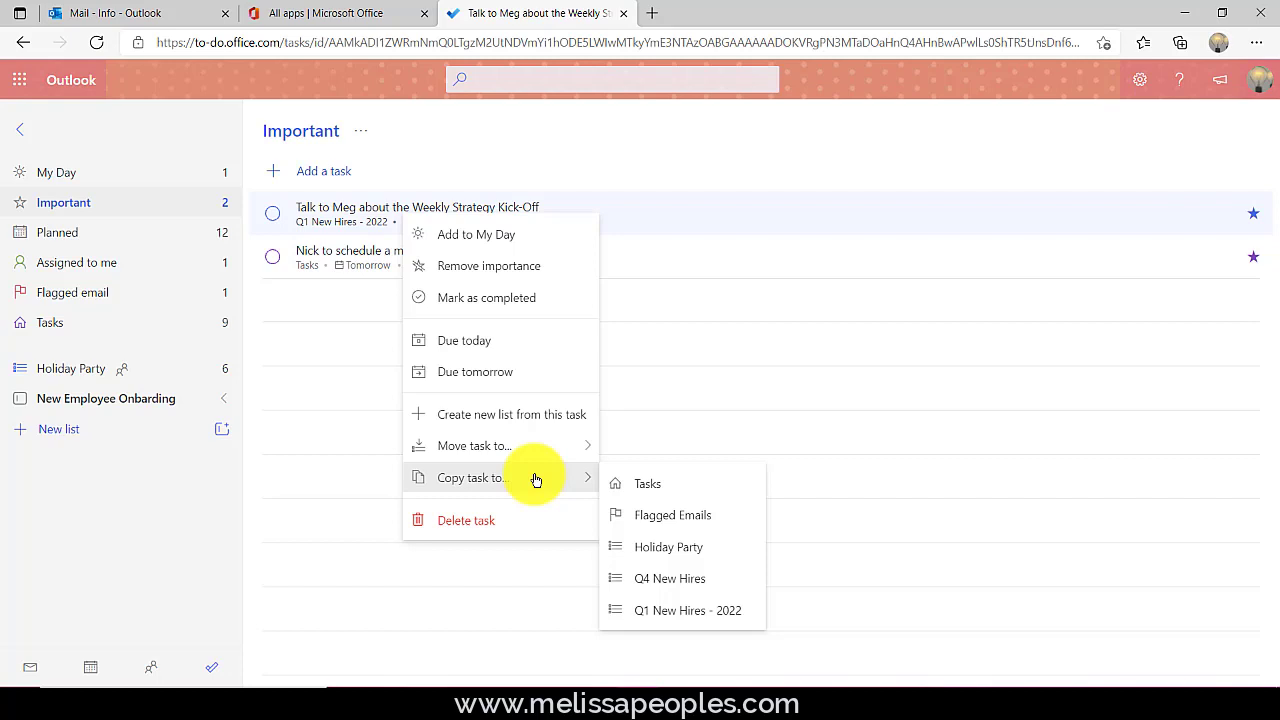
- Duplicate the Holiday Party list
{"action": "left_click", "coordinate": [91, 371]}
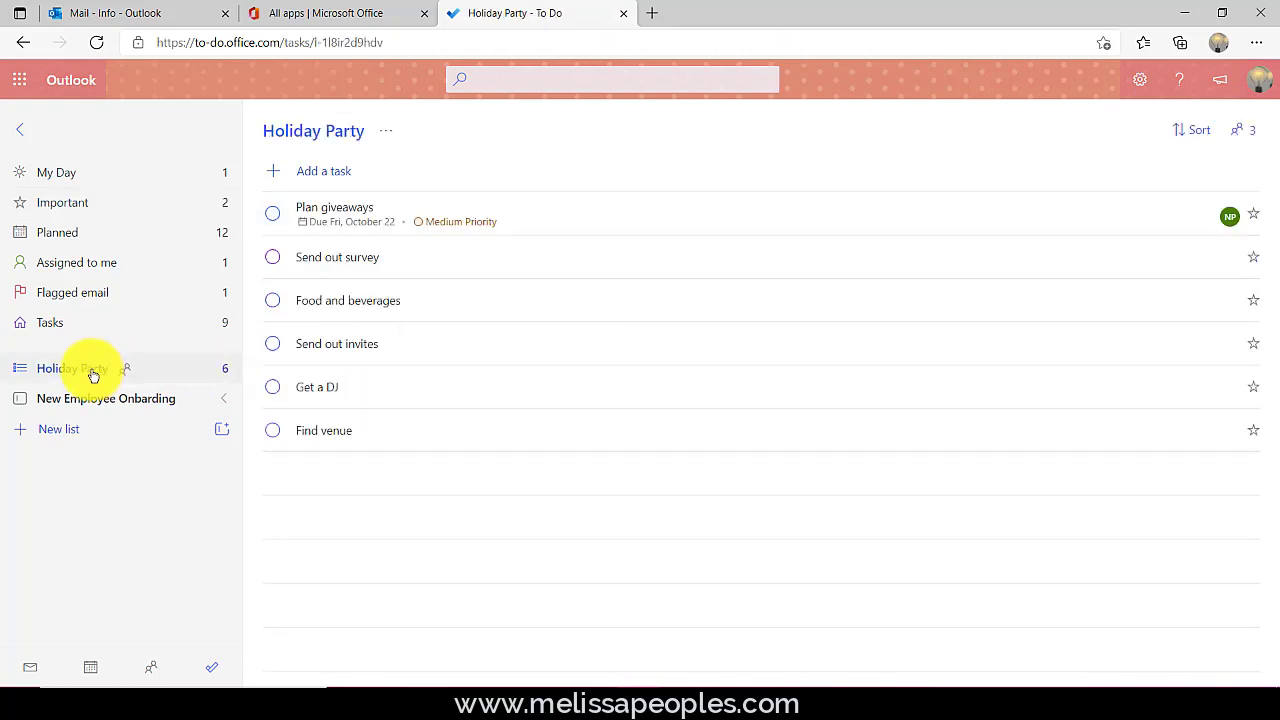
{"action": "right_click", "coordinate": [93, 374]}
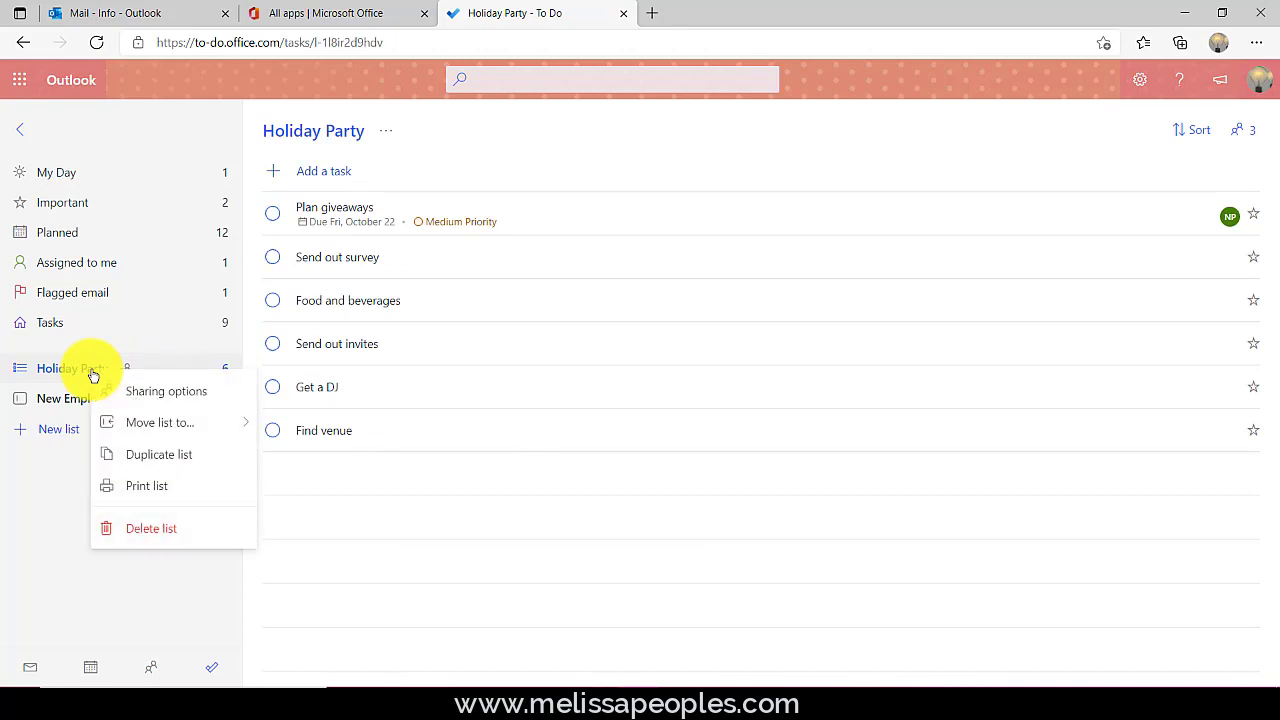
{"action": "left_click", "coordinate": [188, 458]}
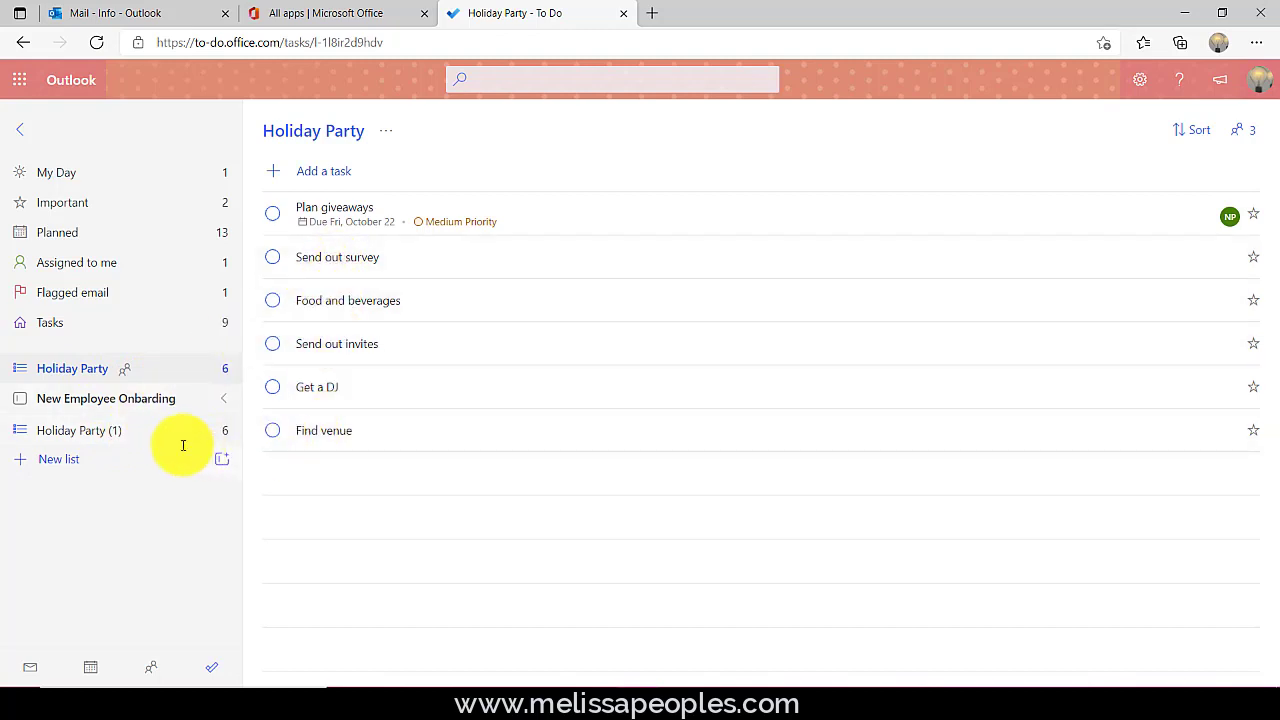
- Rename the Holiday Party (1) copy to Spring Get Together
{"action": "left_click", "coordinate": [128, 438]}
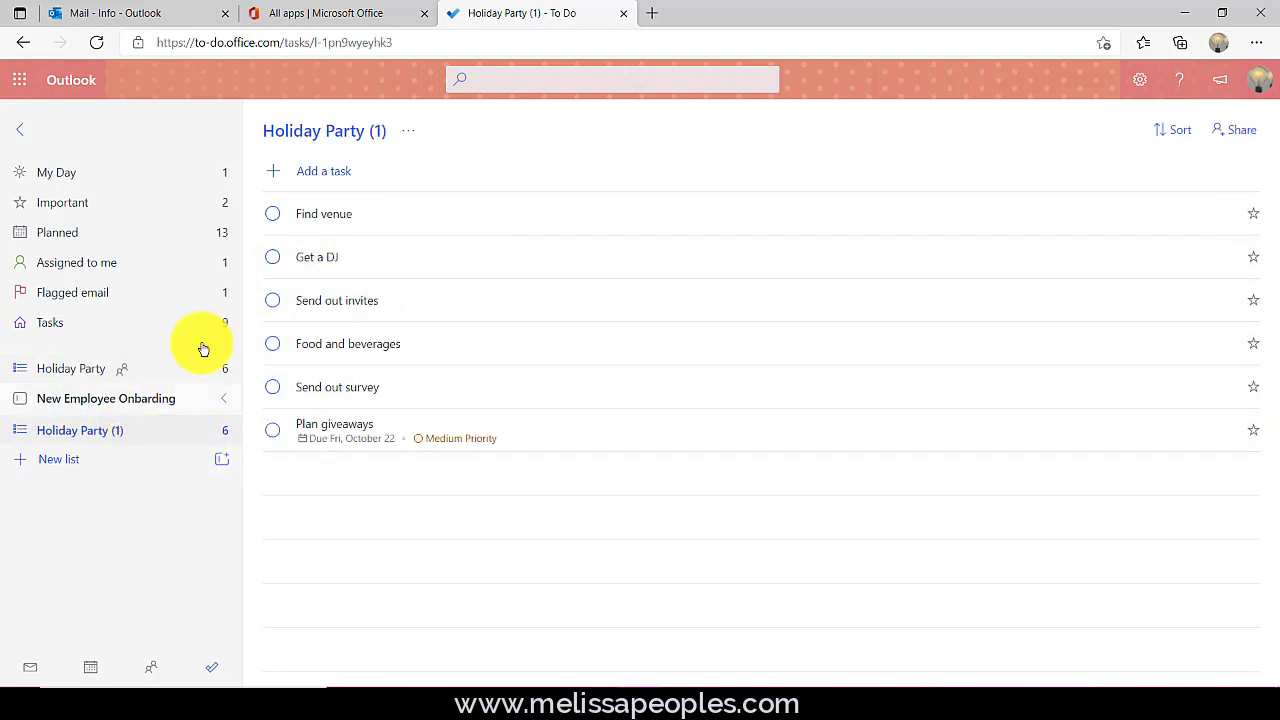
{"action": "left_click", "coordinate": [410, 130]}
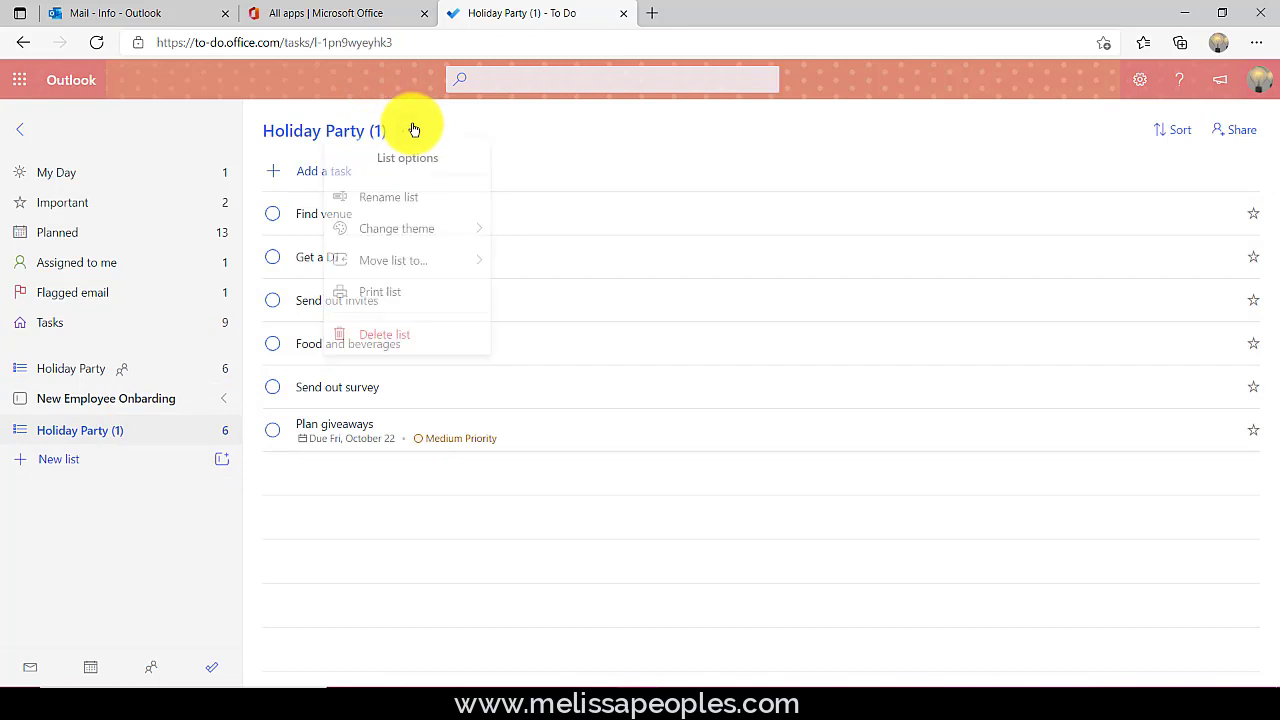
{"action": "left_click", "coordinate": [388, 202]}
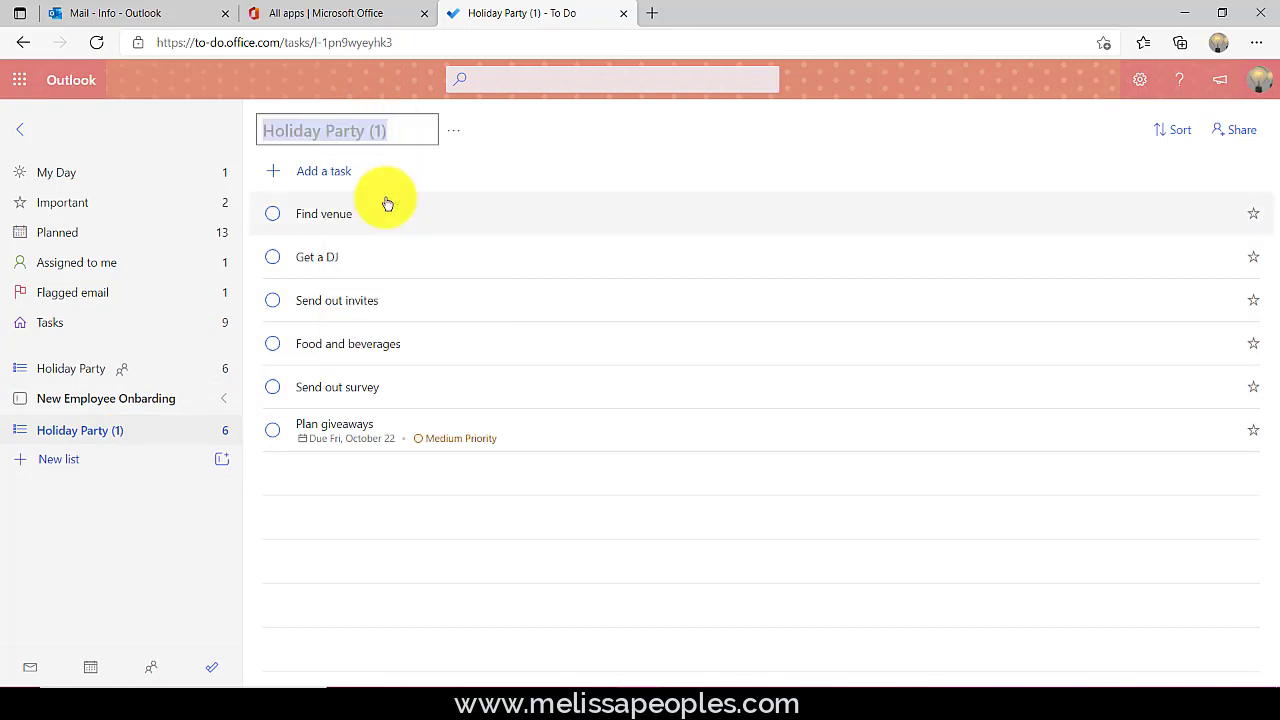
{"action": "type", "text": "Spring "}
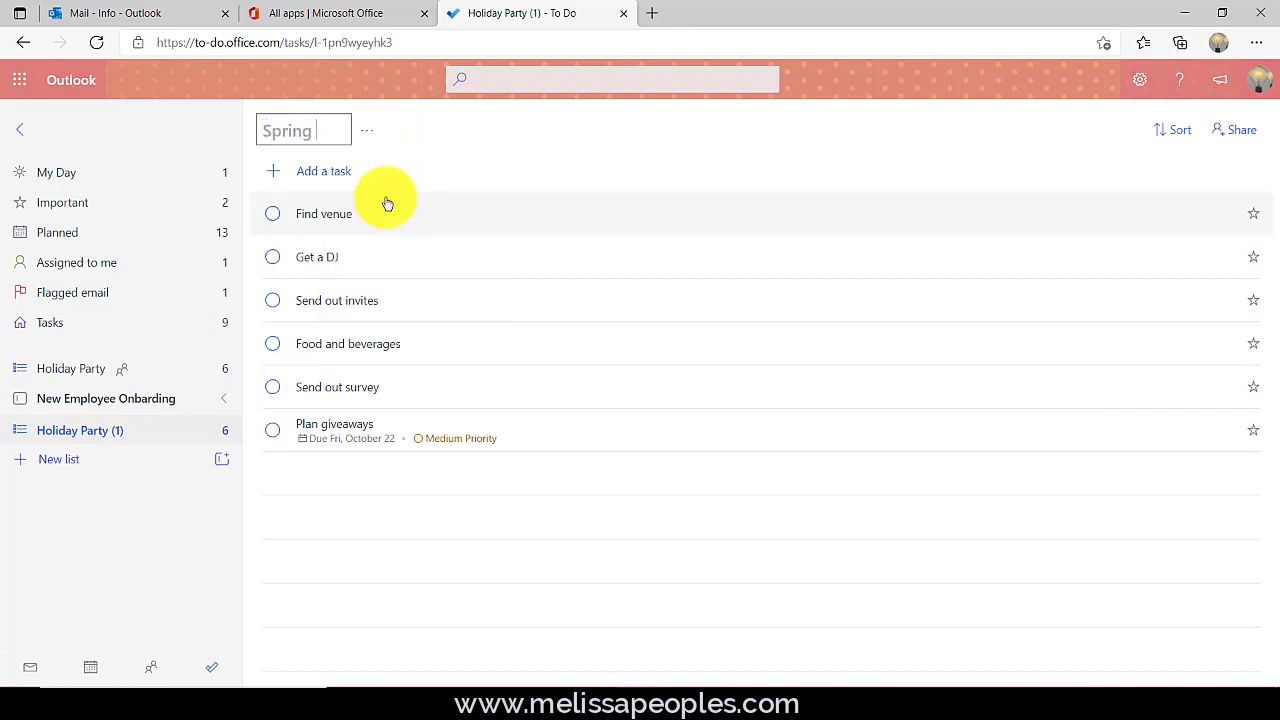
{"action": "type", "text": "Get Together"}
{"action": "key", "text": "Return"}
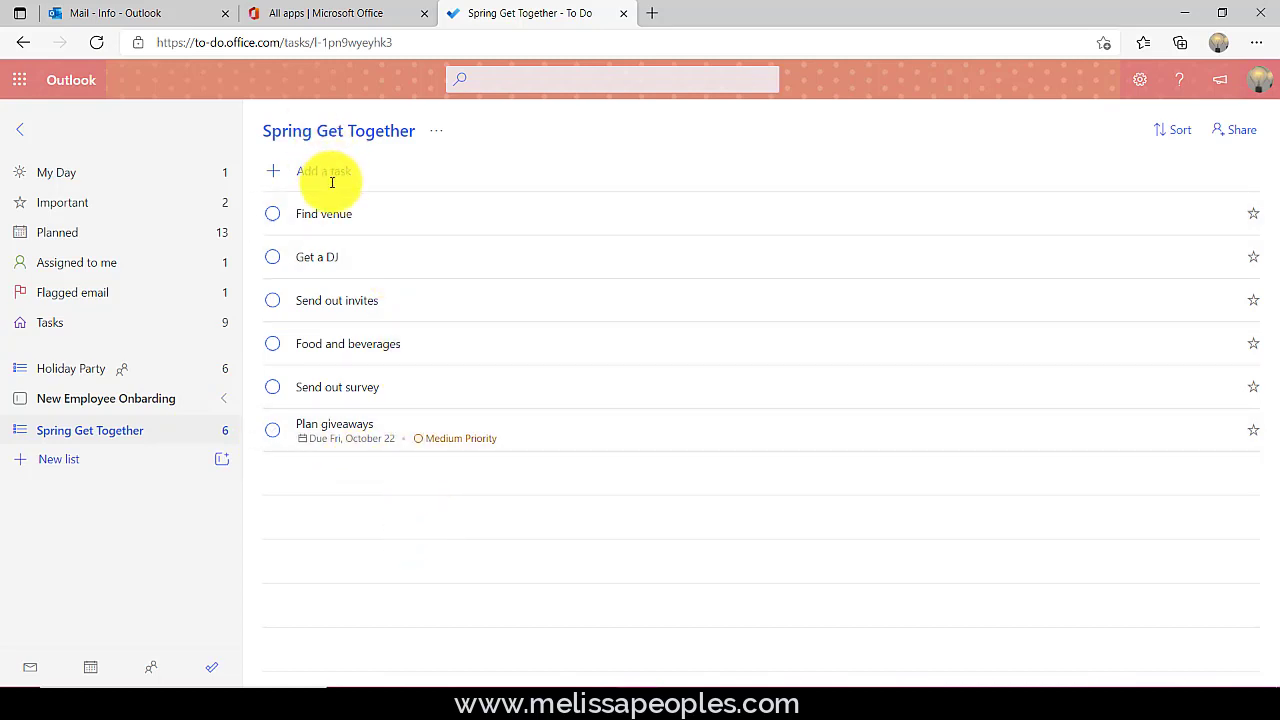
- Add a Send out newsletter task to the Spring Get Together list
{"action": "left_click", "coordinate": [276, 173]}
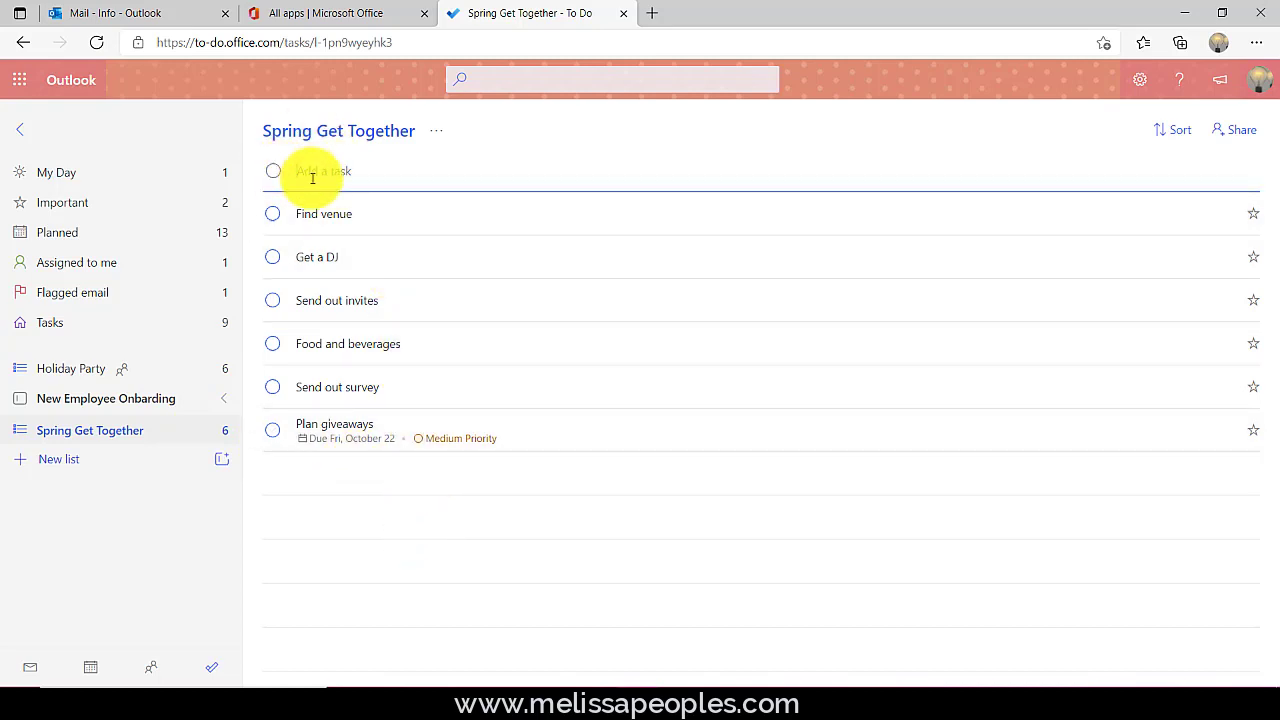
{"action": "type", "text": "Send out newsletter"}
{"action": "key", "text": "Return"}
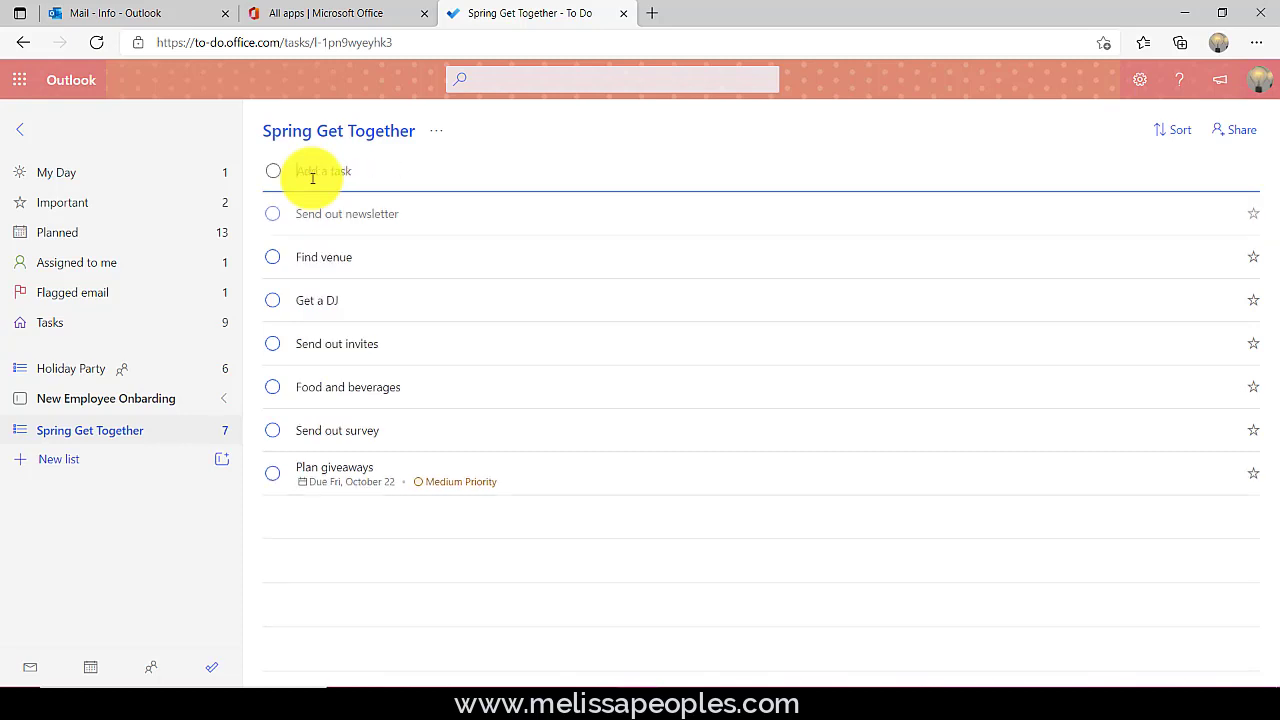
{"action": "left_click", "coordinate": [434, 218]}
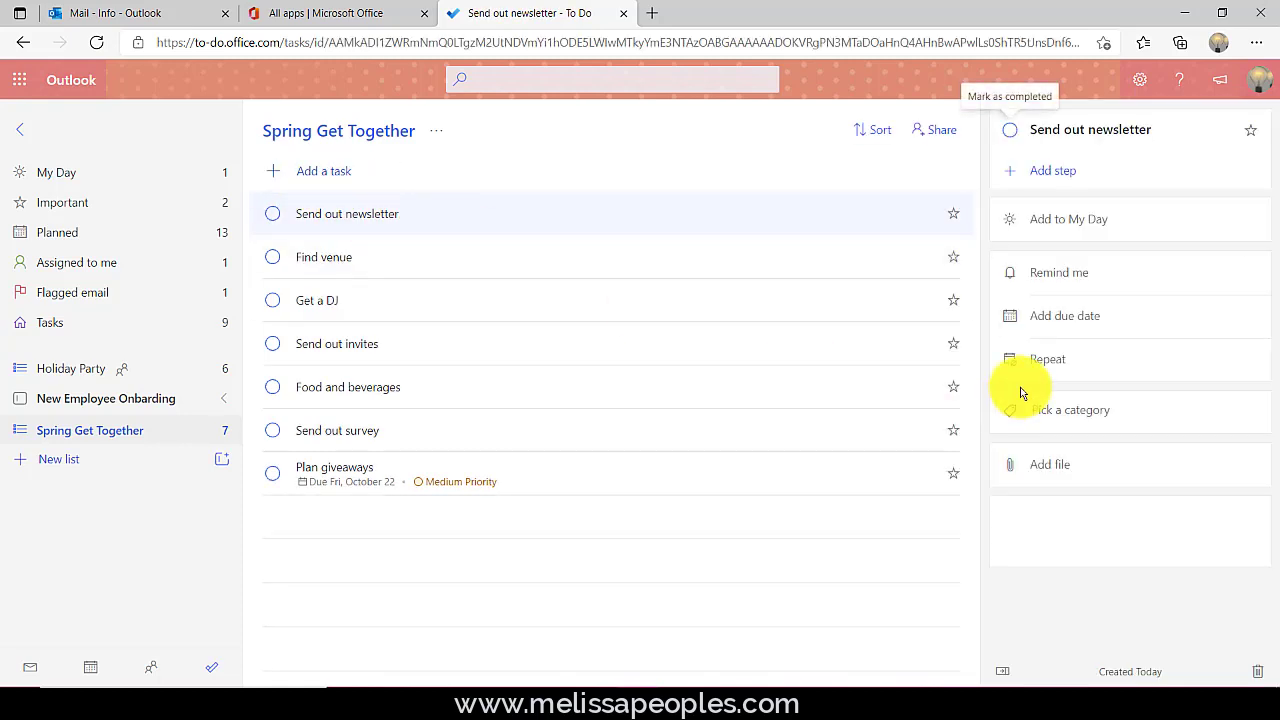
- Make Send out newsletter repeat every 2 weeks on Tuesday
{"action": "left_click", "coordinate": [1109, 374]}
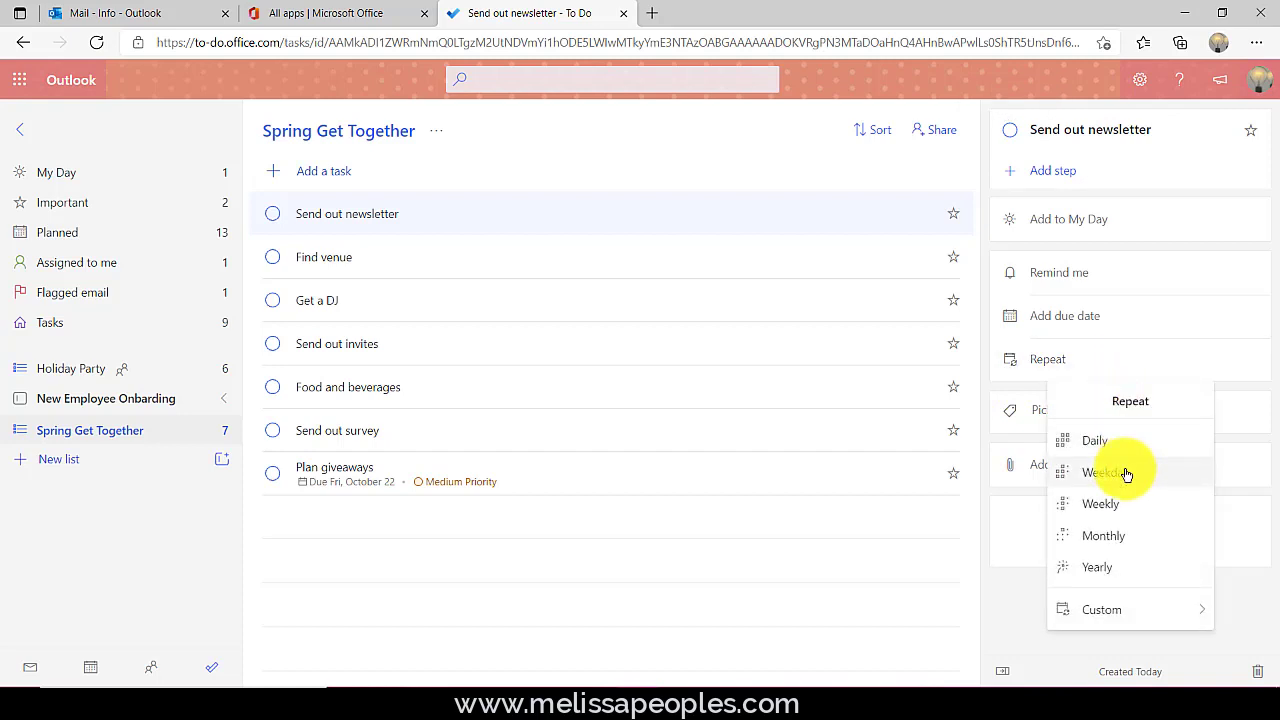
{"action": "mouse_move", "coordinate": [1120, 620]}
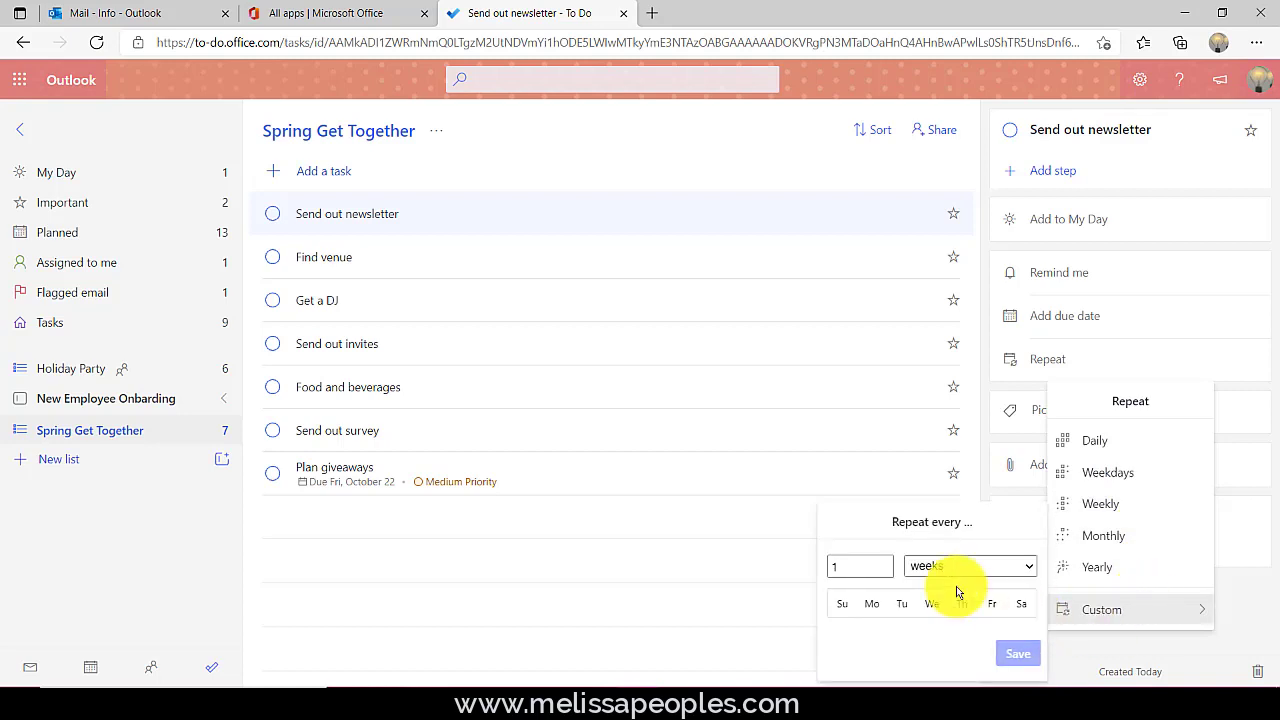
{"action": "left_click", "coordinate": [854, 566]}
{"action": "type", "text": "2"}
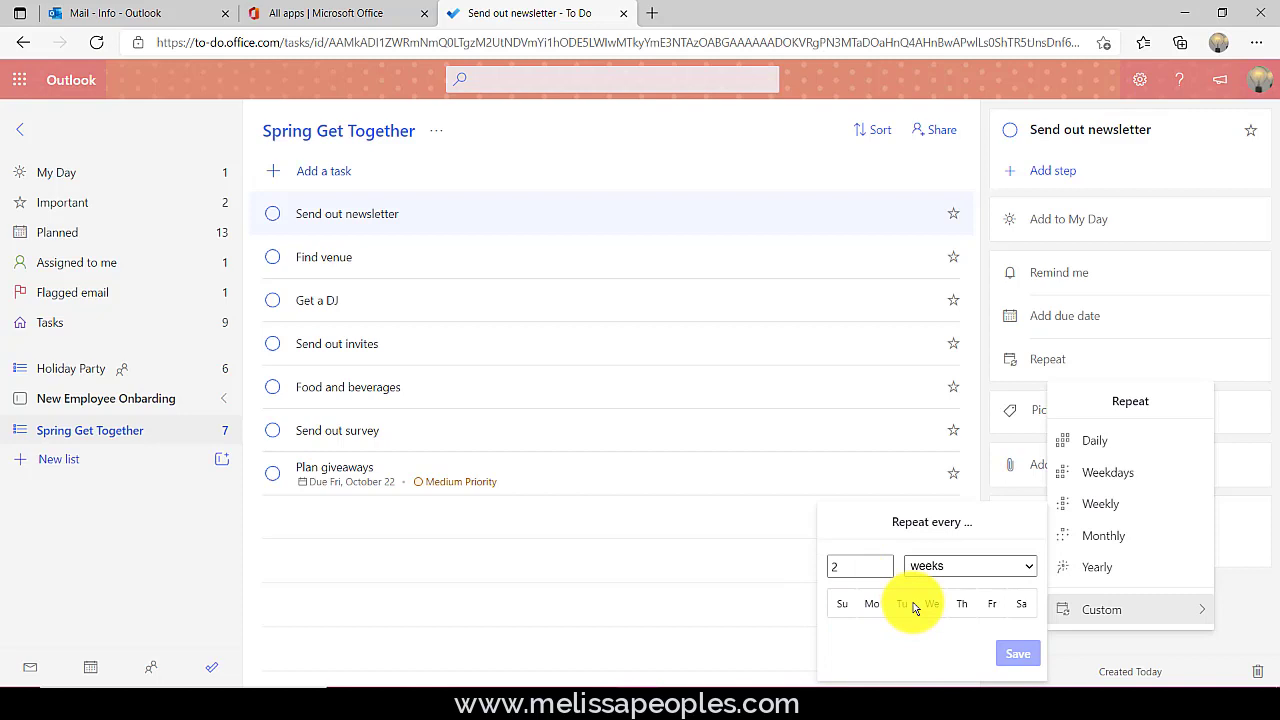
{"action": "left_click", "coordinate": [905, 603]}
{"action": "left_click", "coordinate": [1018, 653]}
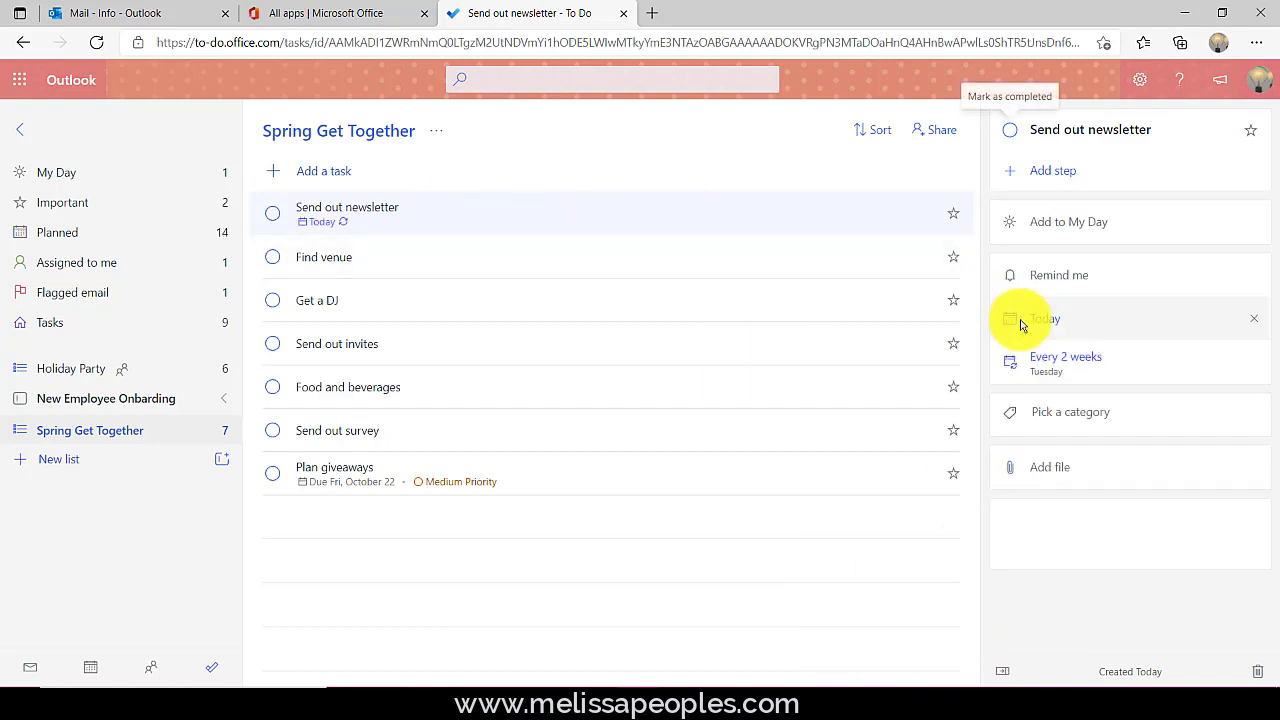
- Give the task the Business category and append ' - #comms' to its title
{"action": "left_click", "coordinate": [1086, 414]}
{"action": "left_click", "coordinate": [1080, 492]}
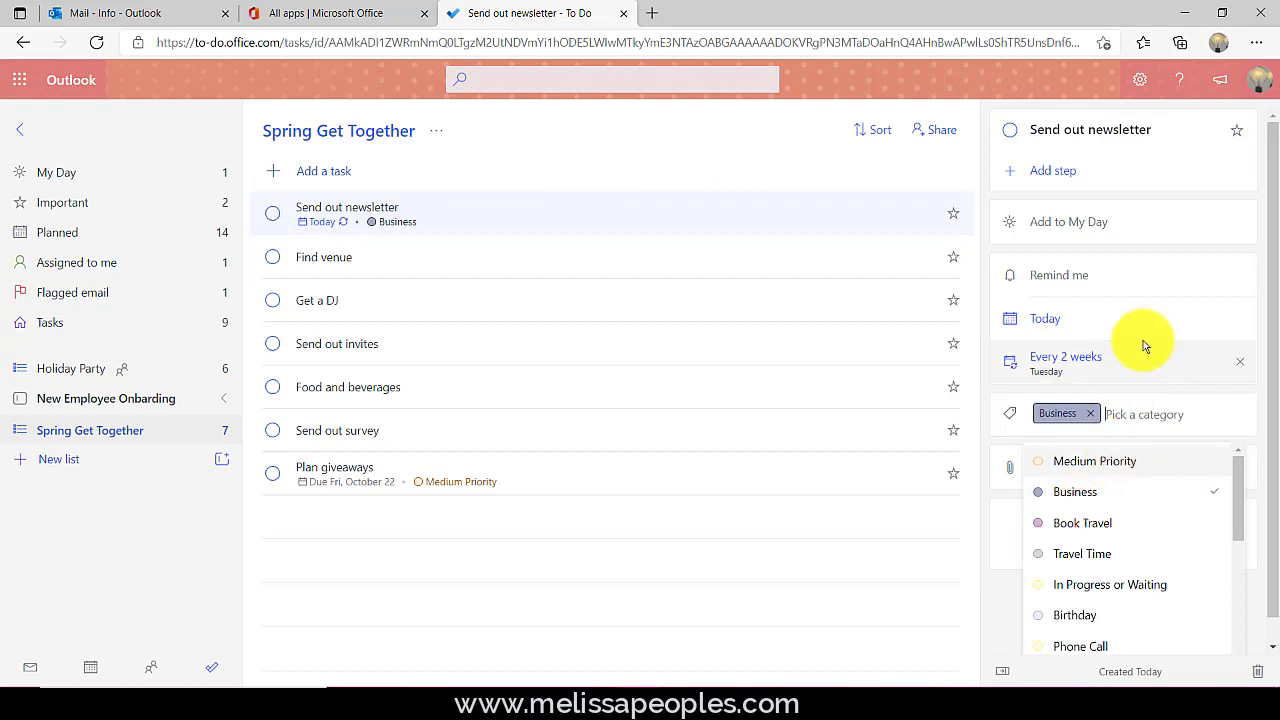
{"action": "left_click", "coordinate": [1166, 135]}
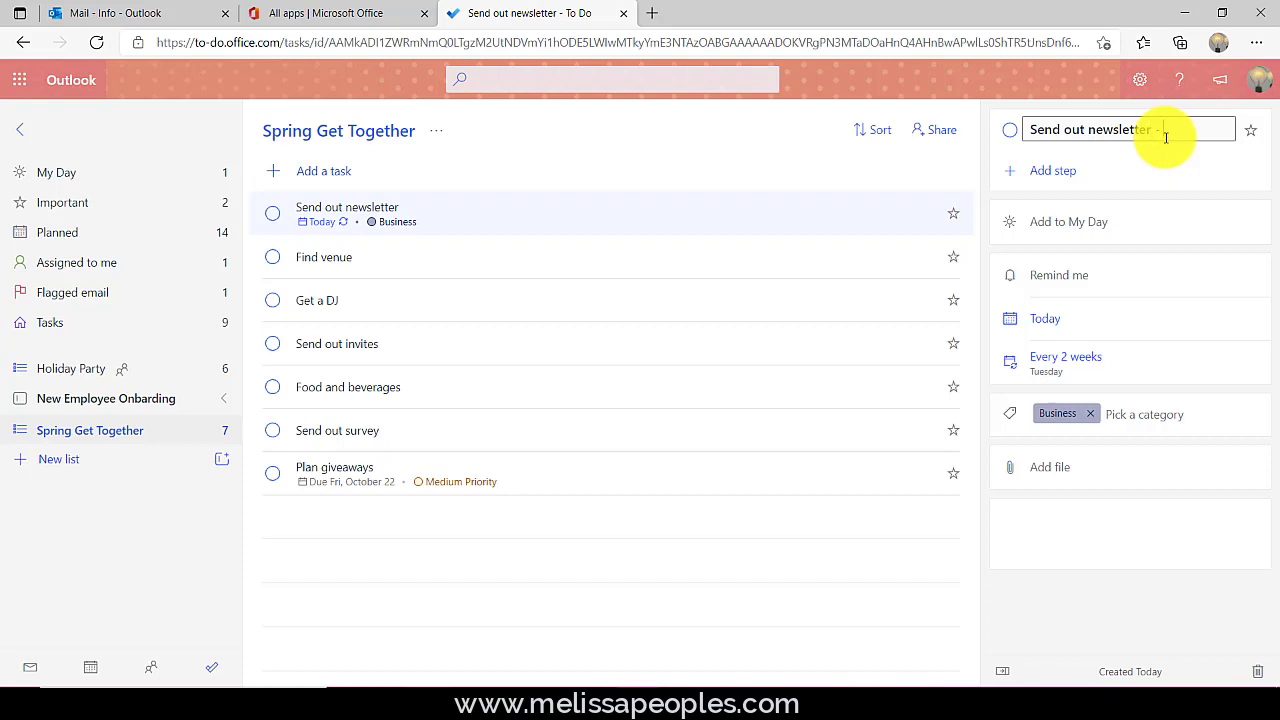
{"action": "type", "text": "#comms"}
{"action": "key", "text": "Return"}
- Add 'Complete article for Newsletter - #comms' to Tasks, search the #comms tag, then view My Day
{"action": "left_click", "coordinate": [50, 325]}
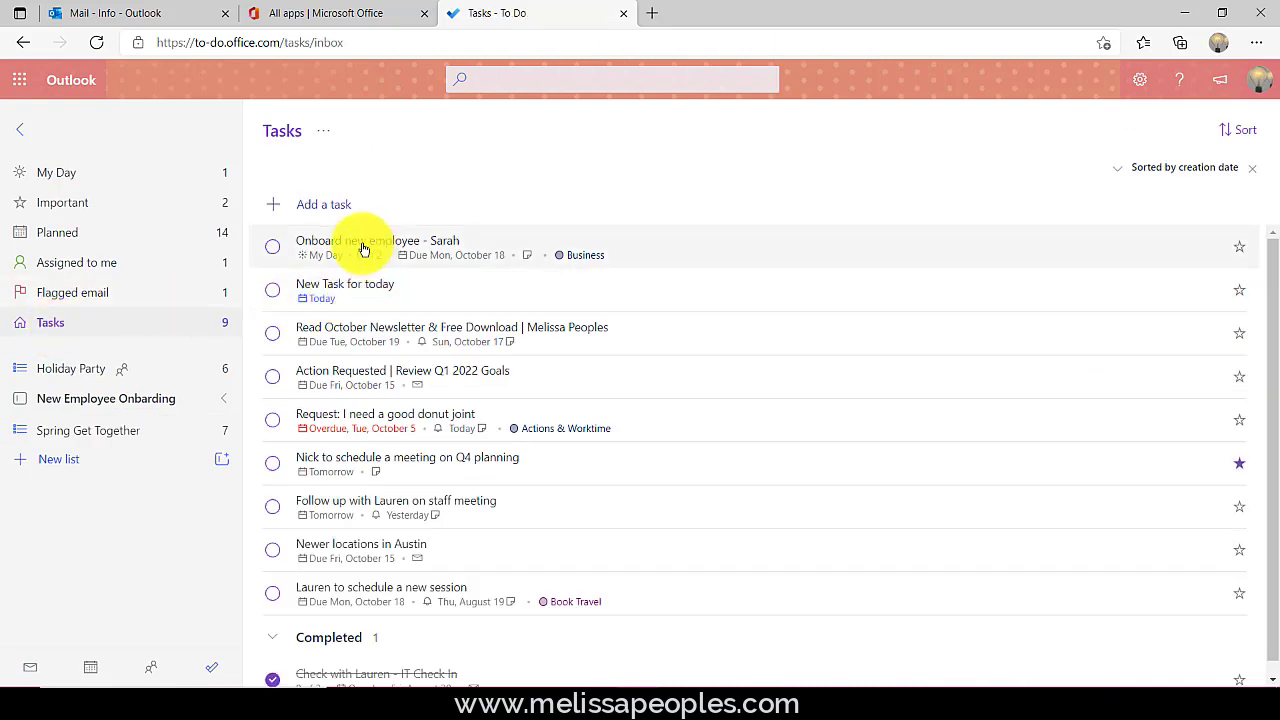
{"action": "left_click", "coordinate": [322, 204]}
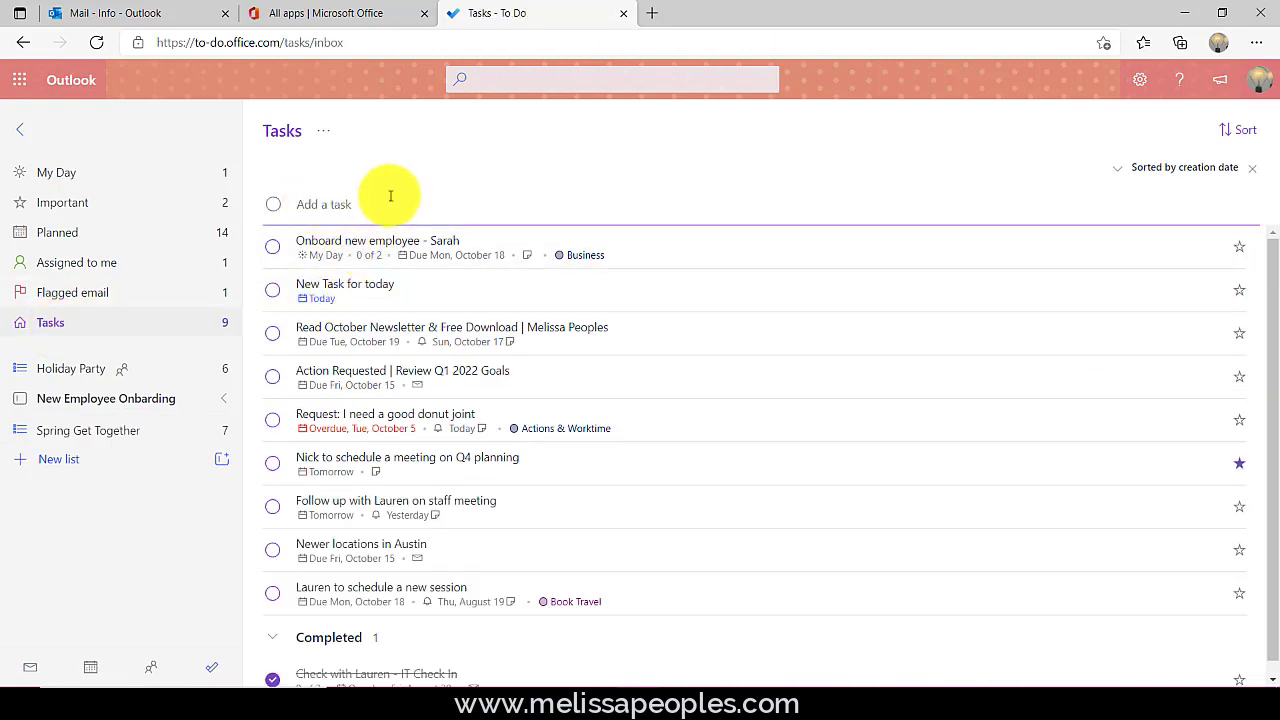
{"action": "type", "text": "Complete article for Newslet"}
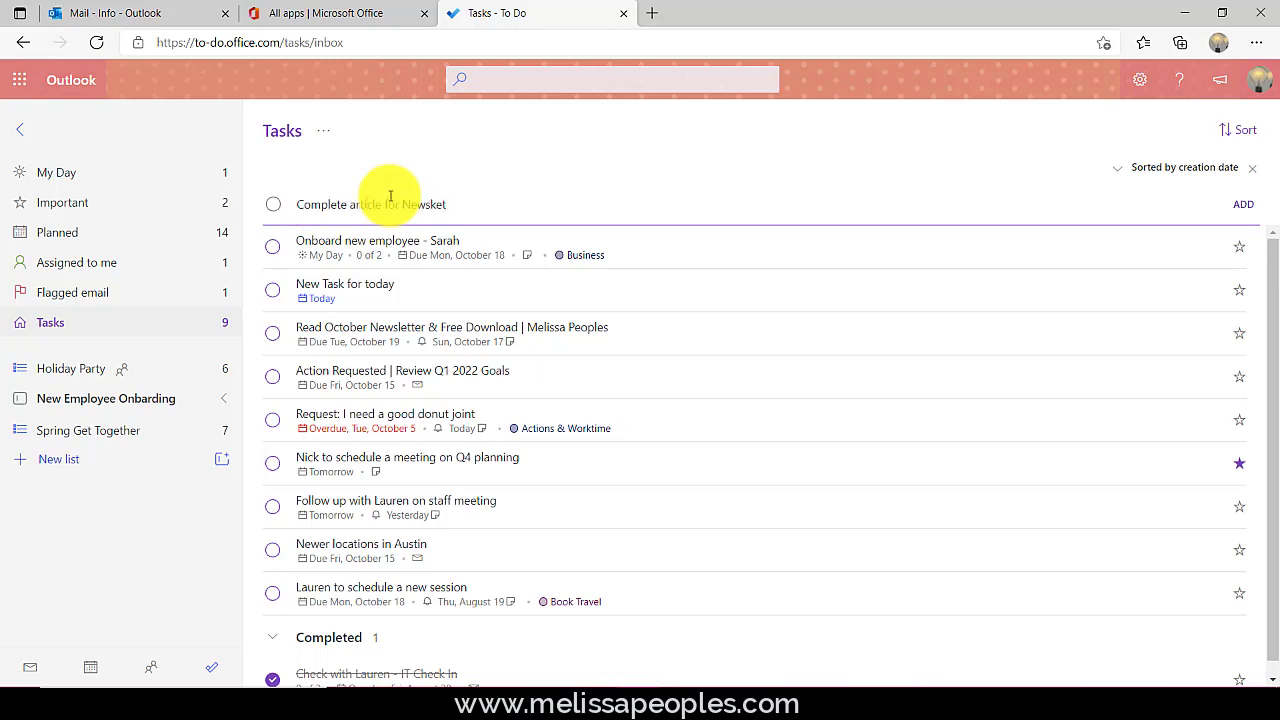
{"action": "type", "text": "ter - #comms"}
{"action": "key", "text": "Return"}
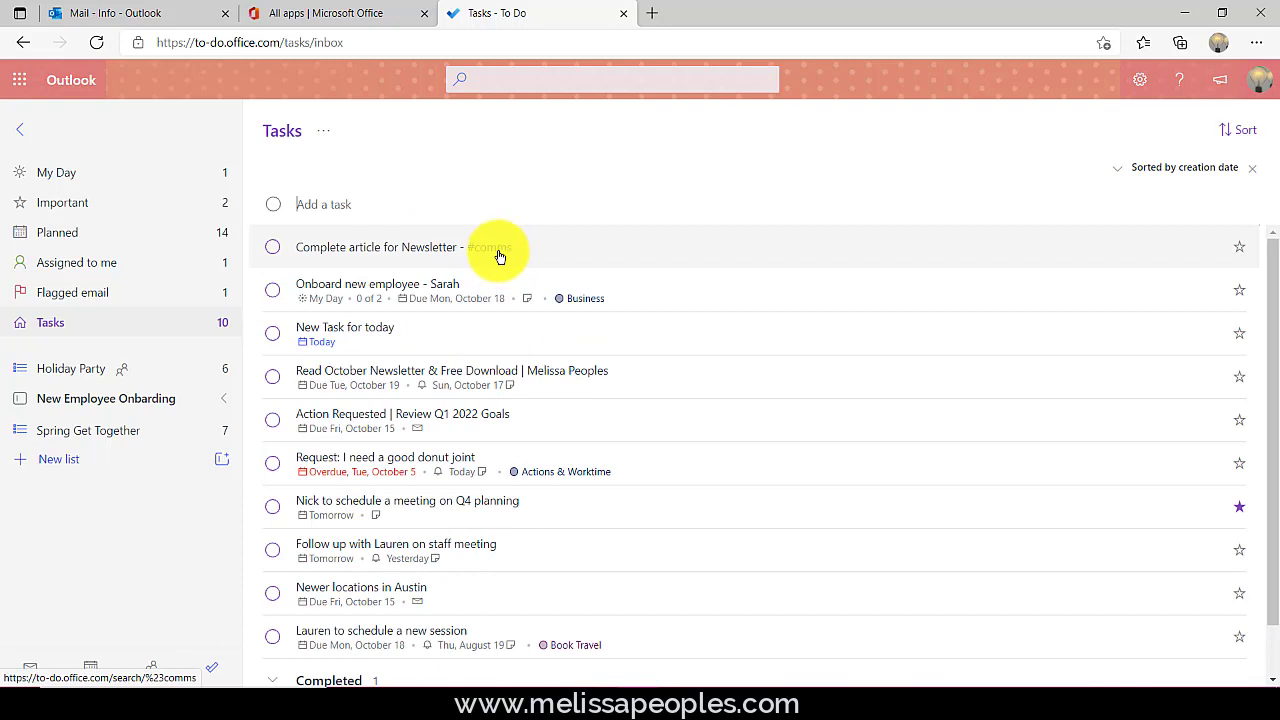
{"action": "left_click", "coordinate": [500, 250]}
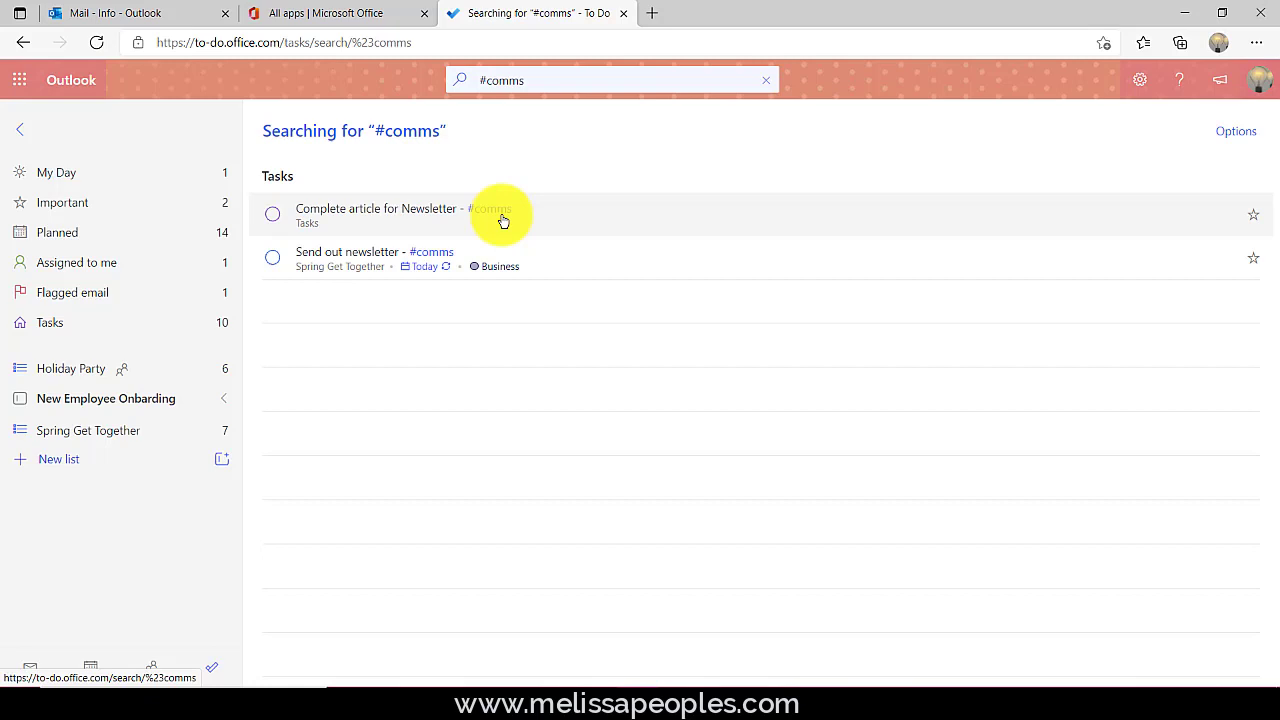
{"action": "left_click", "coordinate": [55, 175]}
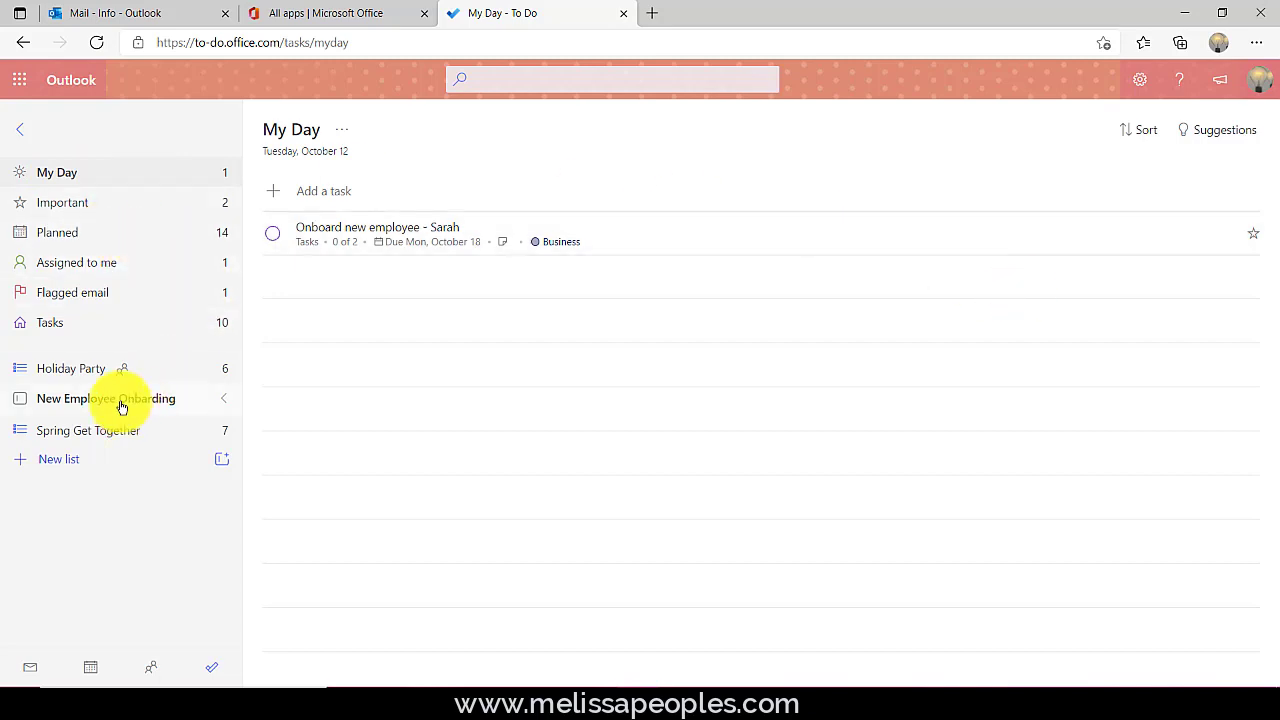
- Add the first task in New Employee Onboarding's Q4 New Hires list to My Day, then view My Day
{"action": "left_click", "coordinate": [157, 400]}
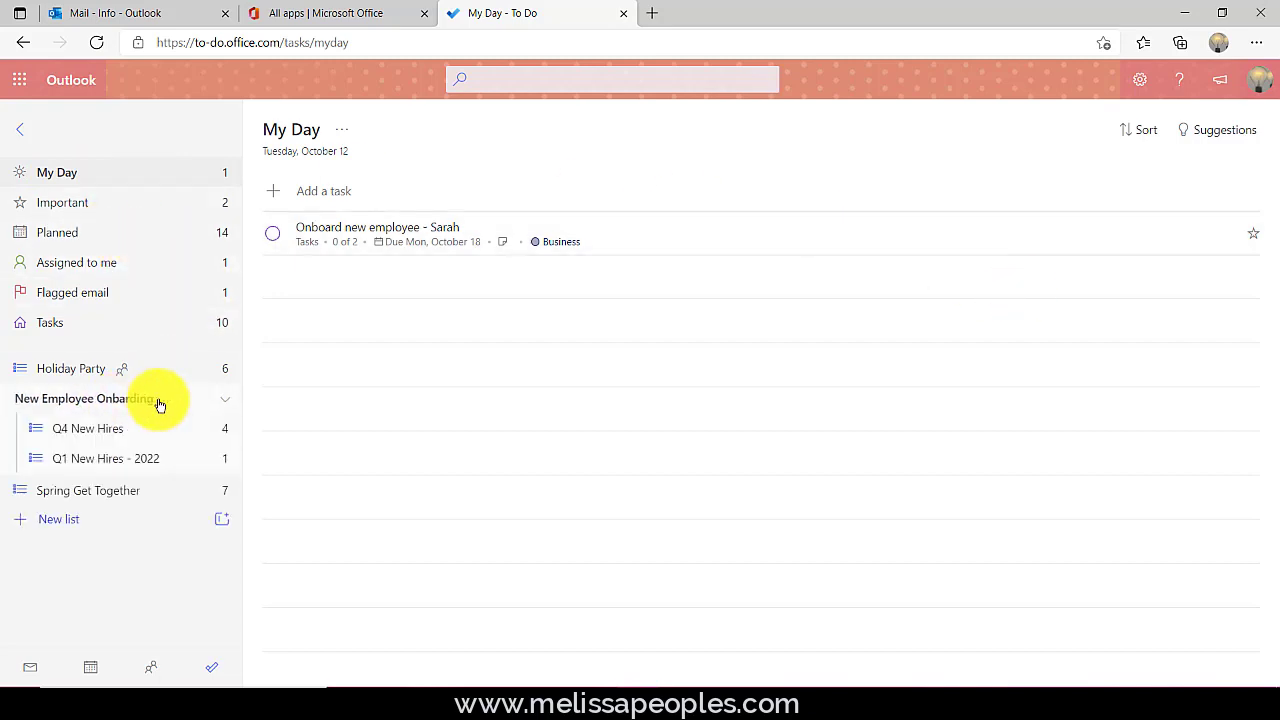
{"action": "left_click", "coordinate": [101, 430]}
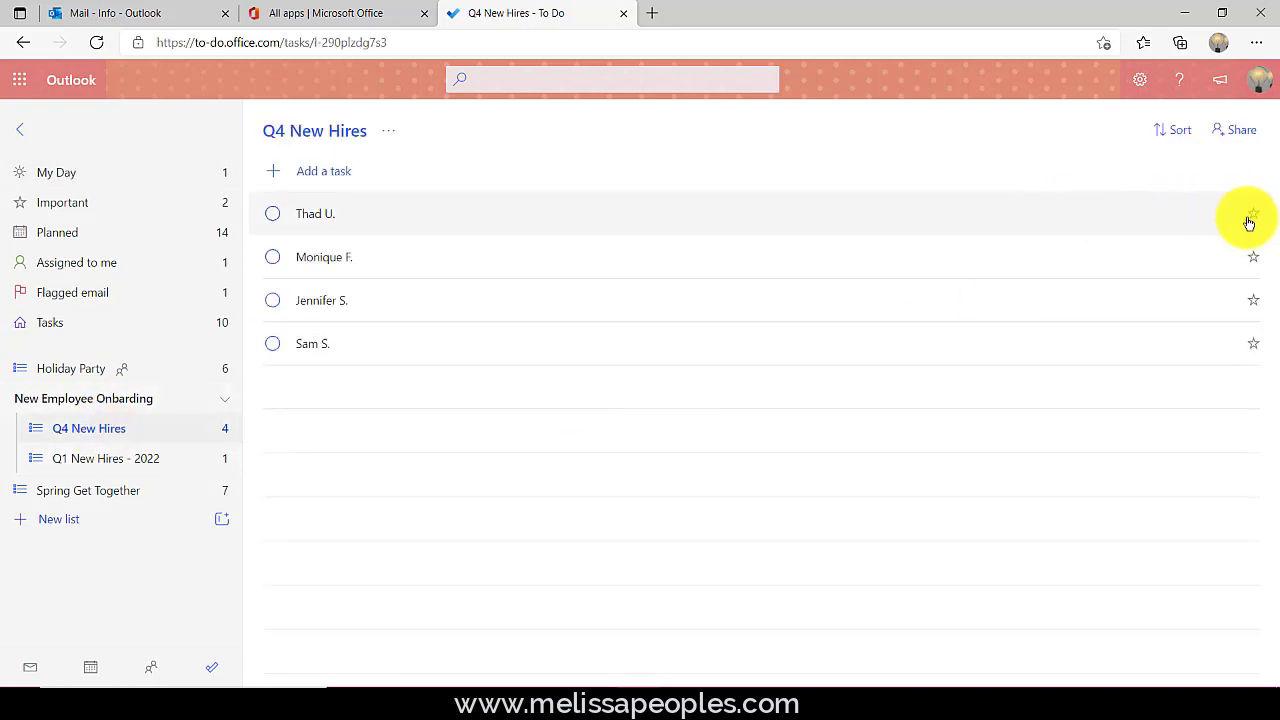
{"action": "left_click", "coordinate": [1154, 228]}
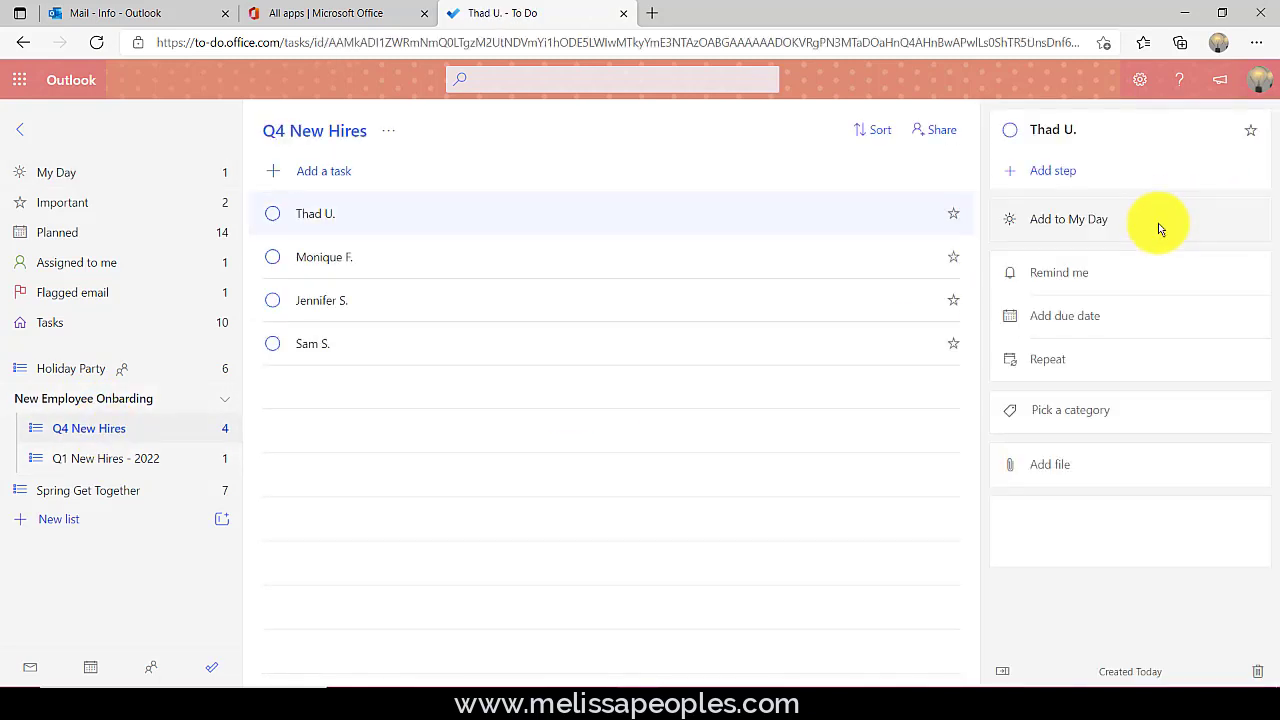
{"action": "left_click", "coordinate": [1062, 228]}
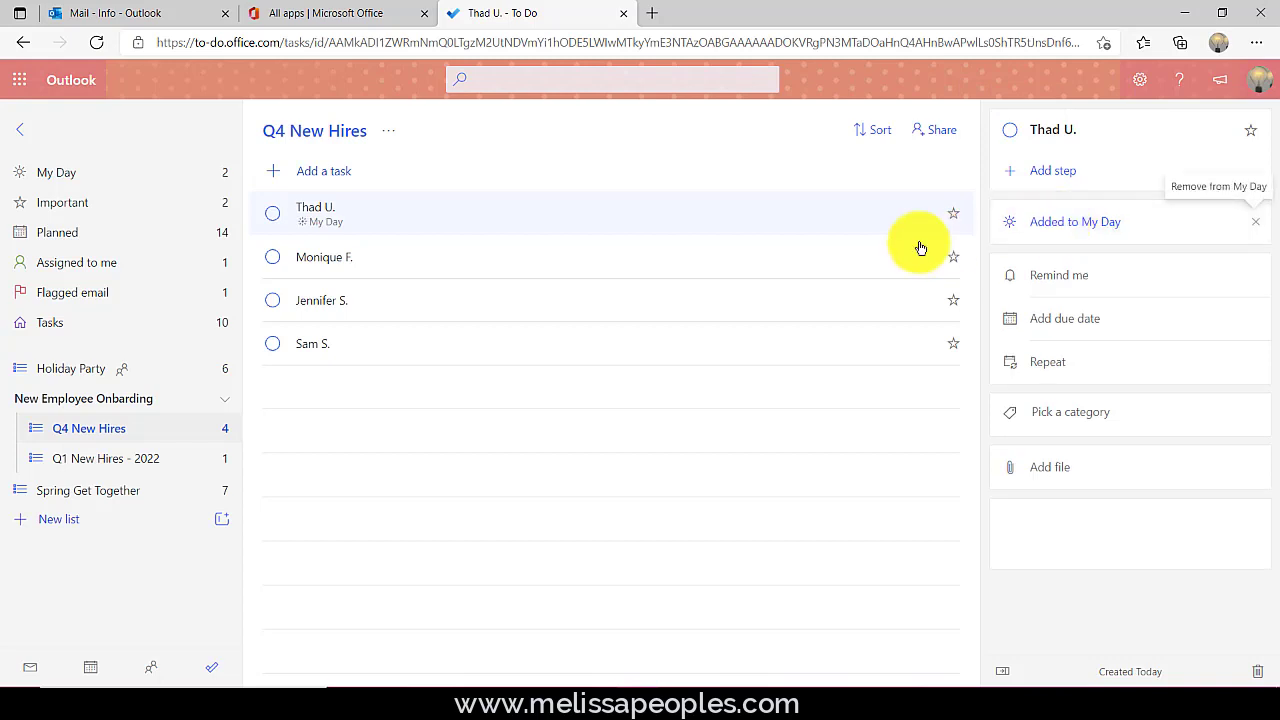
{"action": "left_click", "coordinate": [52, 178]}
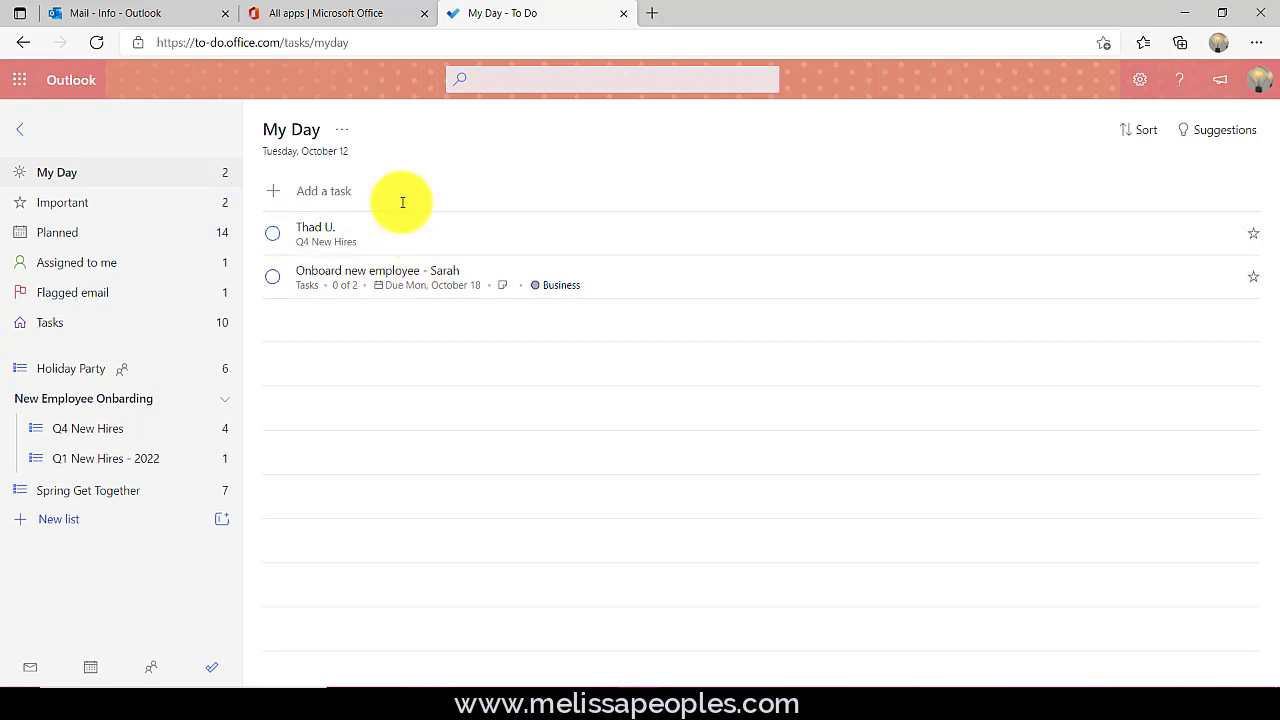
- Complete New Task for today and add the staff-meeting follow-up suggestion to My Day
{"action": "left_click", "coordinate": [1218, 130]}
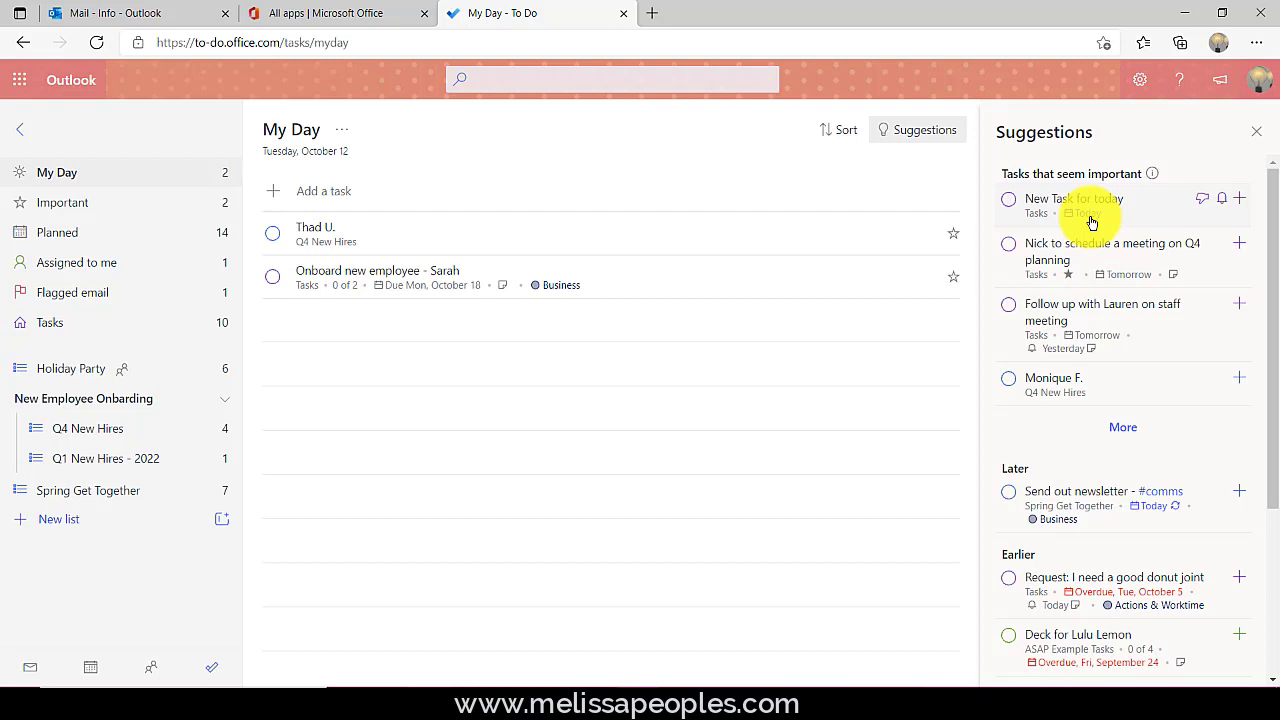
{"action": "left_click", "coordinate": [1009, 200]}
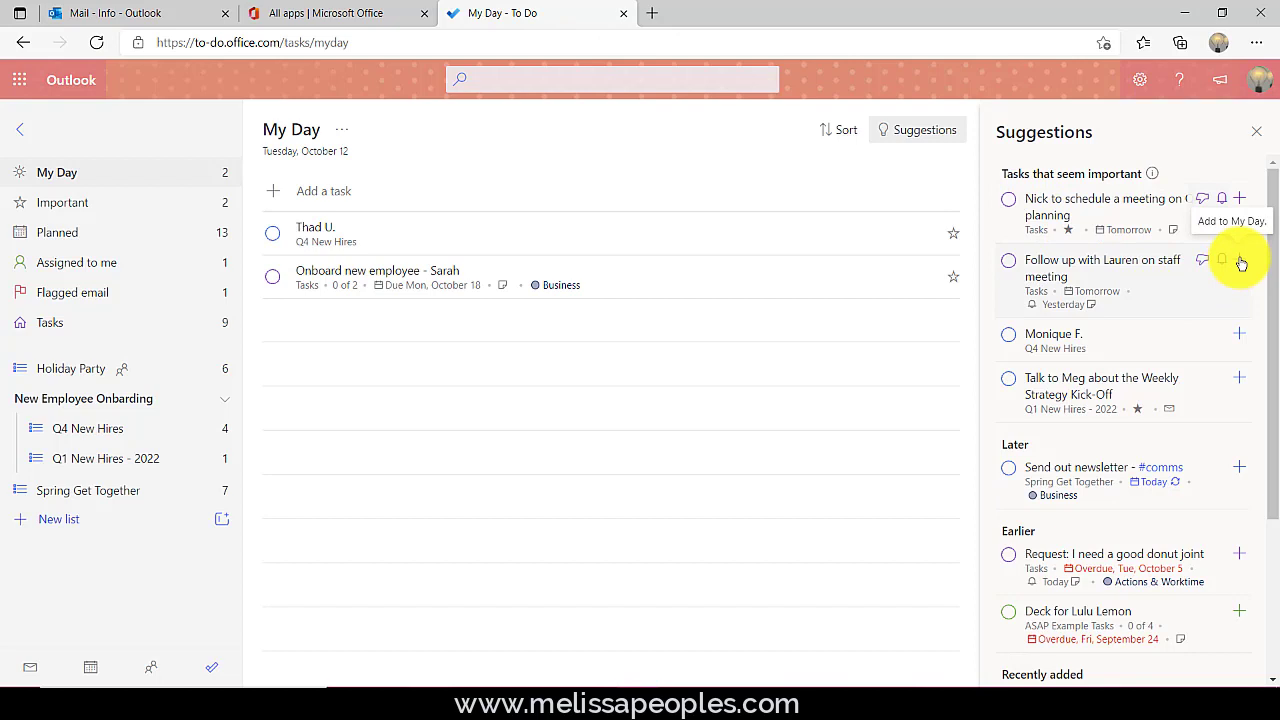
{"action": "left_click", "coordinate": [1241, 262]}
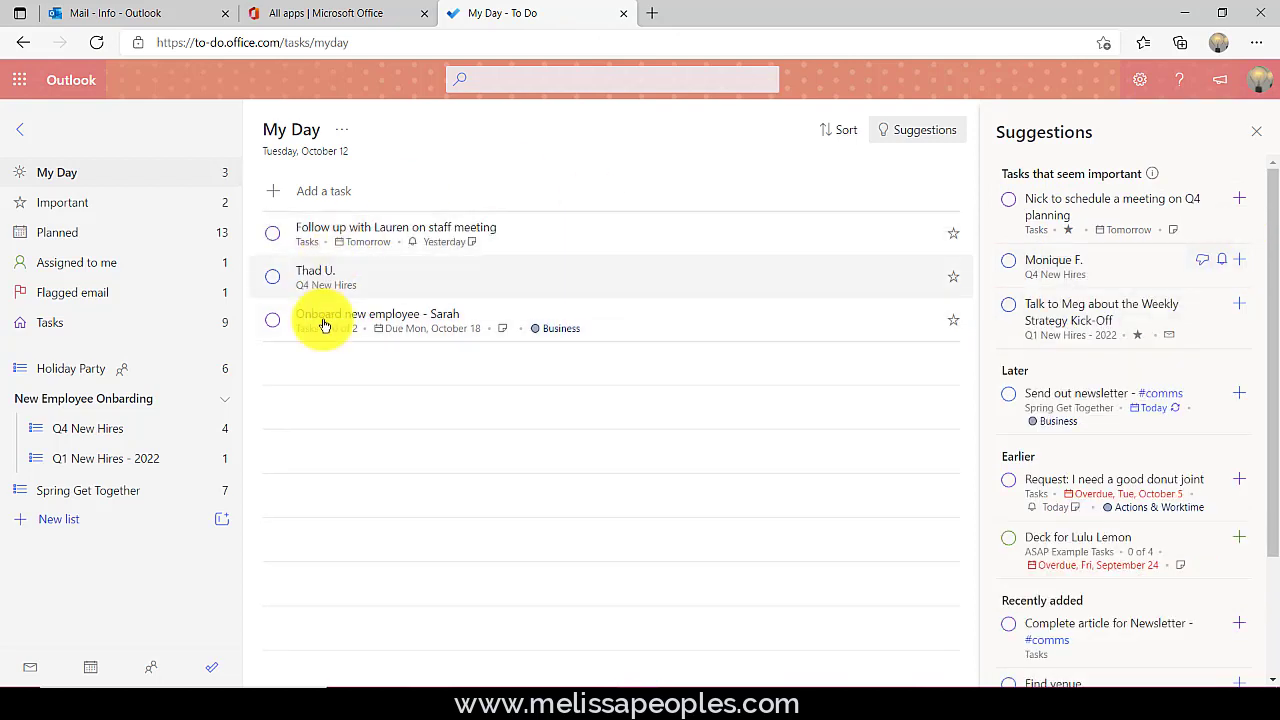